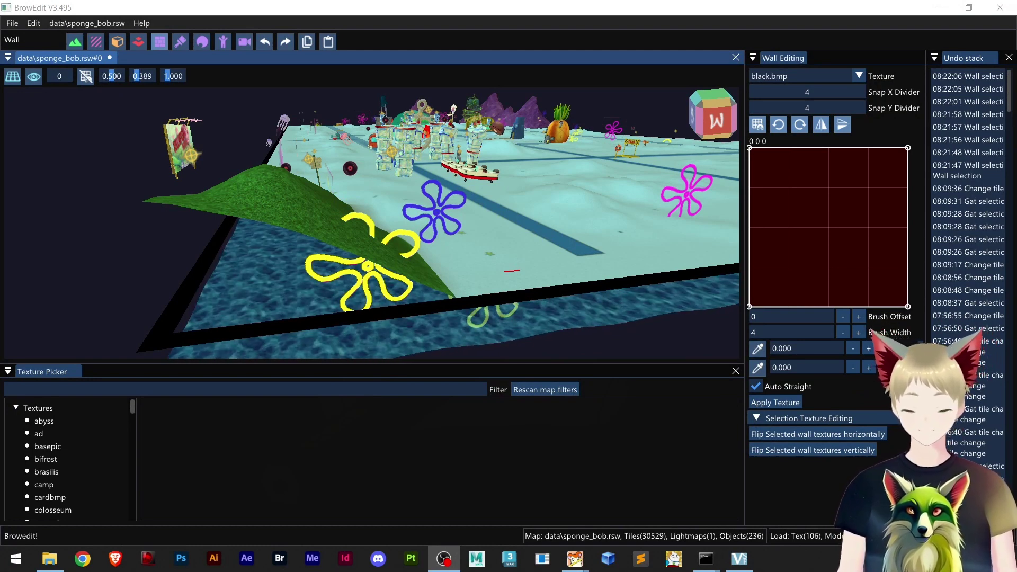
# Step: Select four separate tile edges on the flat ground beside the grassy hill
pyautogui.moveTo(542, 268); pyautogui.dragTo(558, 245, button='right')
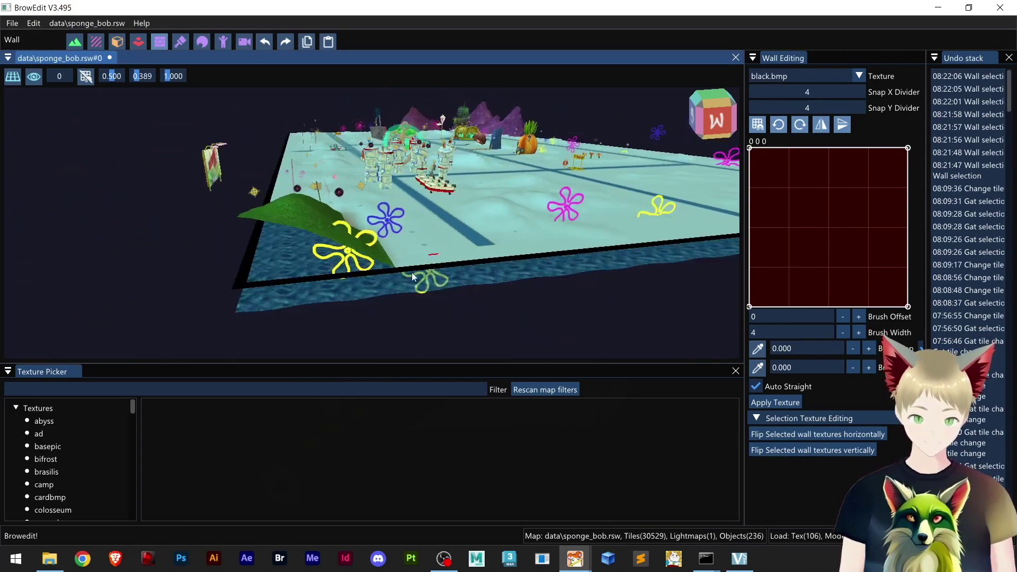
pyautogui.moveTo(412, 272); pyautogui.dragTo(527, 327, button='right')
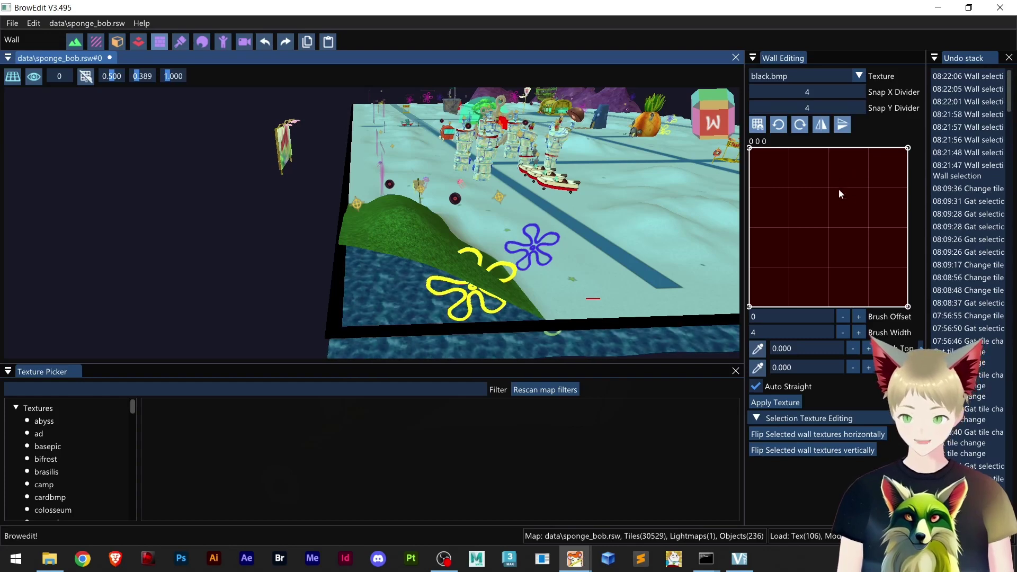
pyautogui.moveTo(567, 278); pyautogui.dragTo(554, 316, button='right')
pyautogui.click(490, 307)
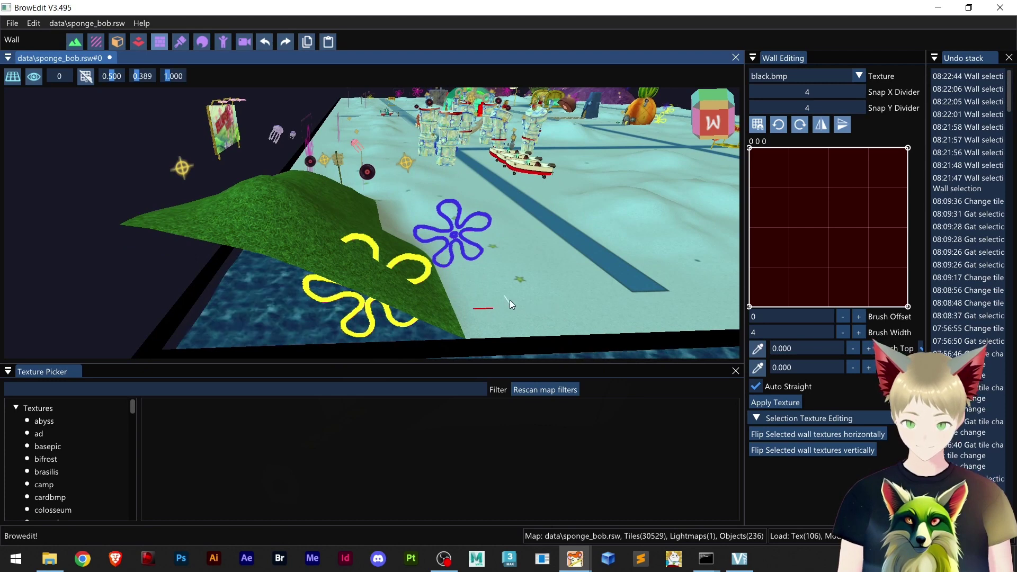
pyautogui.press('shift')
pyautogui.keyDown('shift'); pyautogui.click(542, 307); pyautogui.keyUp('shift')
pyautogui.keyDown('shift'); pyautogui.click(541, 283); pyautogui.keyUp('shift')
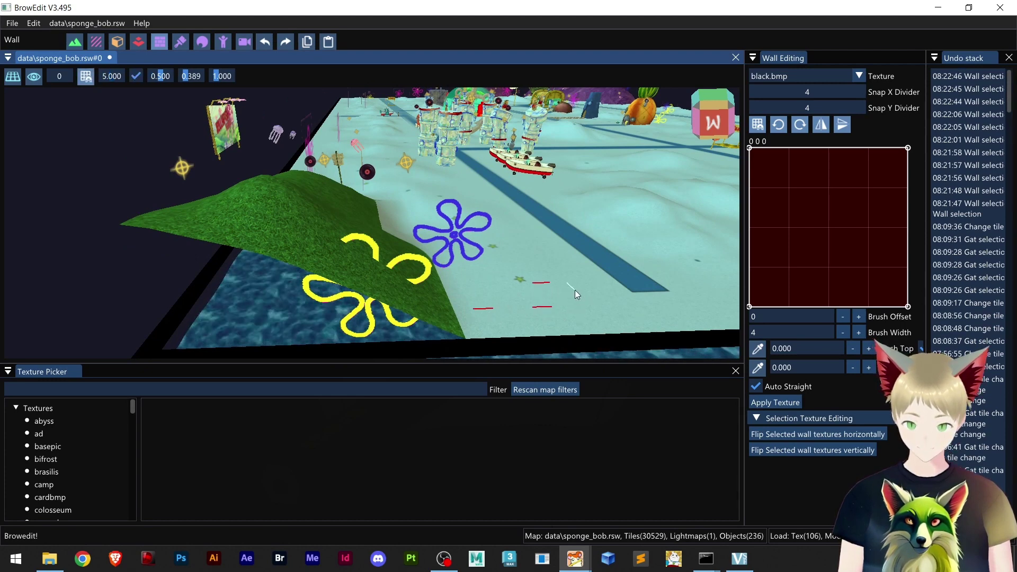
pyautogui.keyDown('shift'); pyautogui.click(572, 288); pyautogui.keyUp('shift')
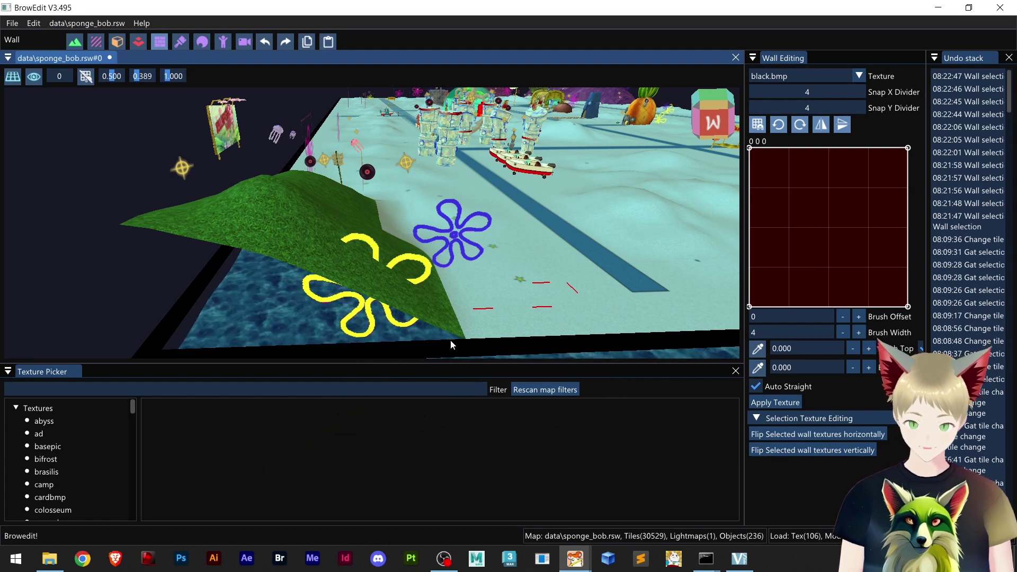
# Step: Select the open wall edges below the grassy hill's west side, from its foot to the map corner, and preview black.bmp on them
pyautogui.moveTo(483, 330); pyautogui.dragTo(491, 335, button='middle')
pyautogui.press('shift')
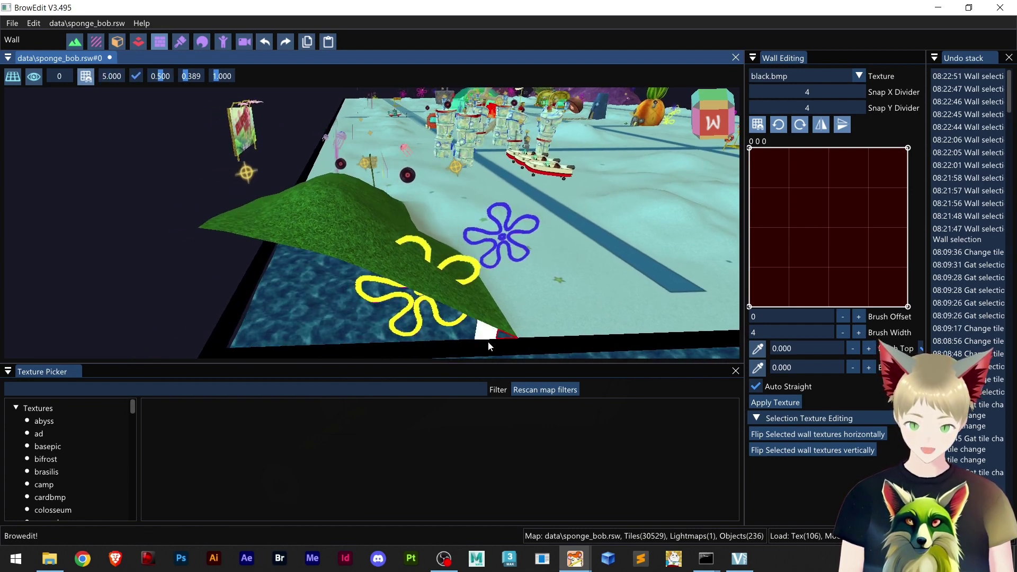
pyautogui.keyDown('shift'); pyautogui.click(487, 342); pyautogui.keyUp('shift')
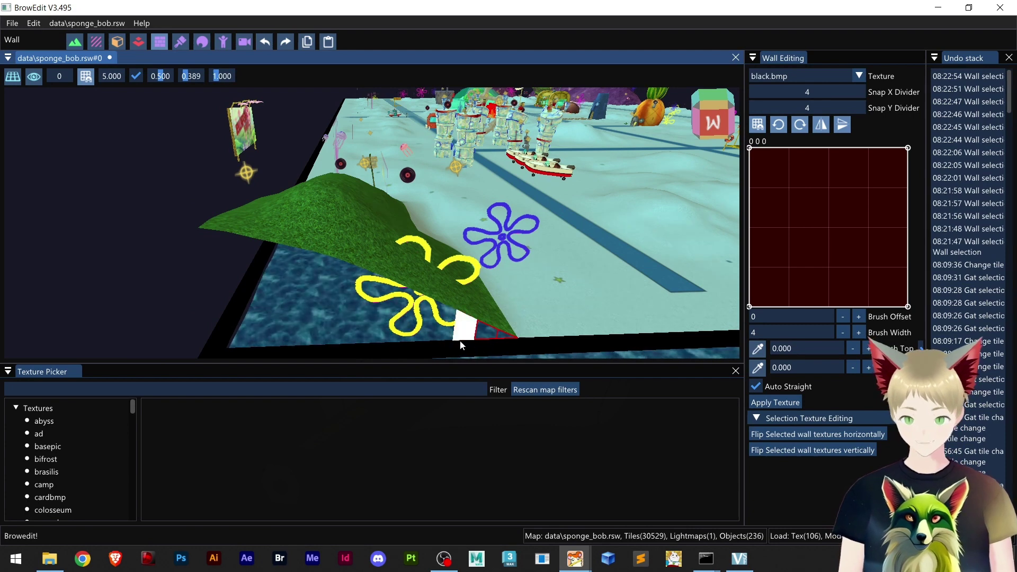
pyautogui.keyDown('shift'); pyautogui.click(448, 341); pyautogui.keyUp('shift')
pyautogui.keyDown('shift'); pyautogui.click(443, 343); pyautogui.keyUp('shift')
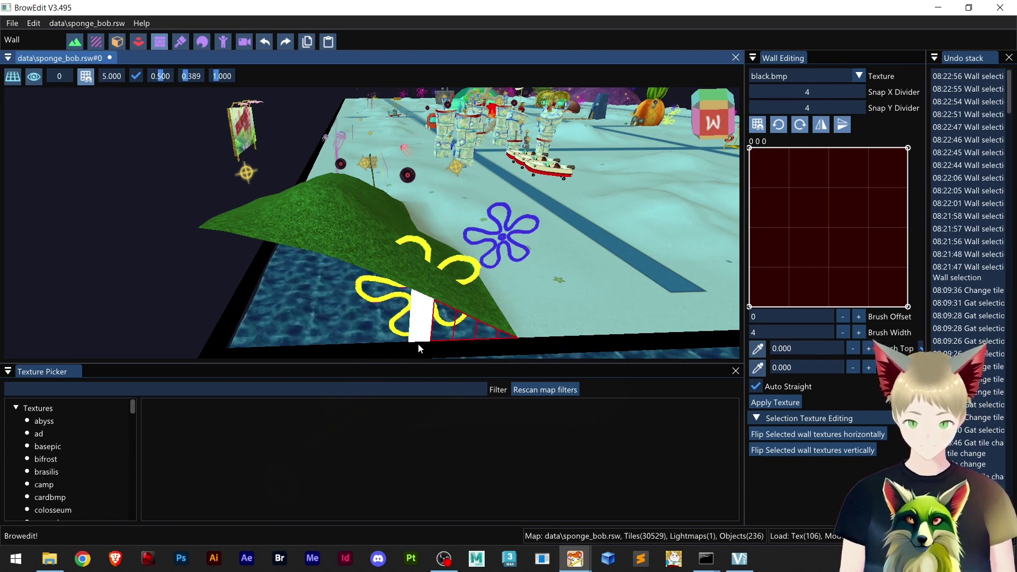
pyautogui.keyDown('shift'); pyautogui.click(418, 344); pyautogui.keyUp('shift')
pyautogui.keyDown('shift'); pyautogui.click(393, 344); pyautogui.keyUp('shift')
pyautogui.keyDown('shift'); pyautogui.click(373, 345); pyautogui.keyUp('shift')
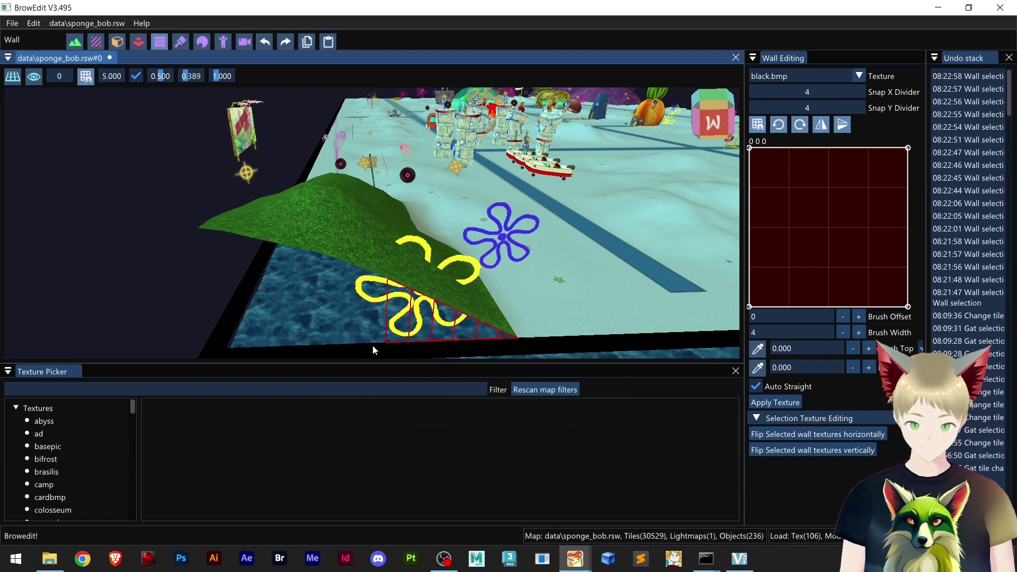
pyautogui.moveTo(359, 334); pyautogui.dragTo(400, 321, button='middle')
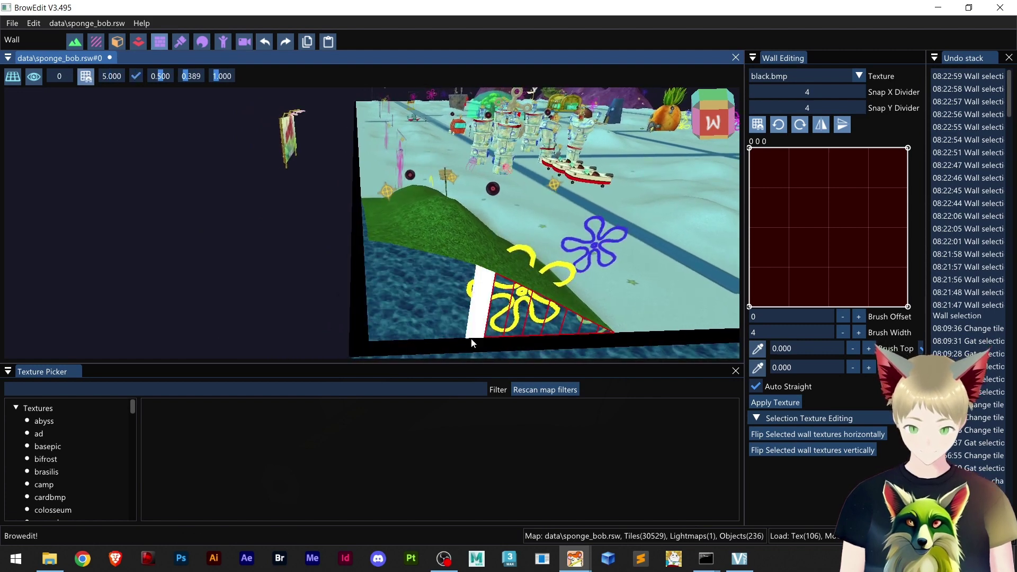
pyautogui.keyDown('shift'); pyautogui.click(472, 339); pyautogui.keyUp('shift')
pyautogui.keyDown('shift'); pyautogui.click(454, 339); pyautogui.keyUp('shift')
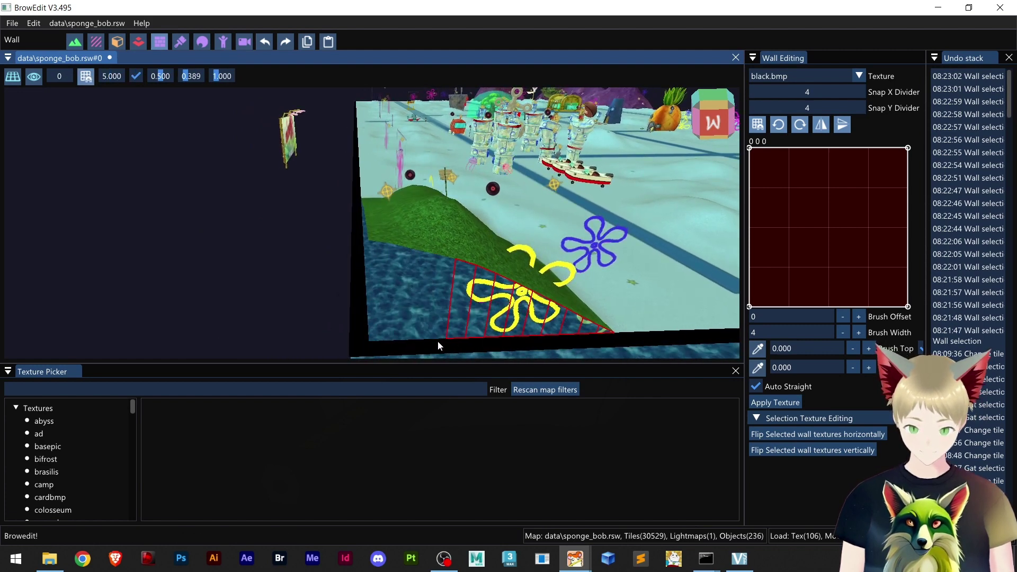
pyautogui.keyDown('shift'); pyautogui.click(437, 341); pyautogui.keyUp('shift')
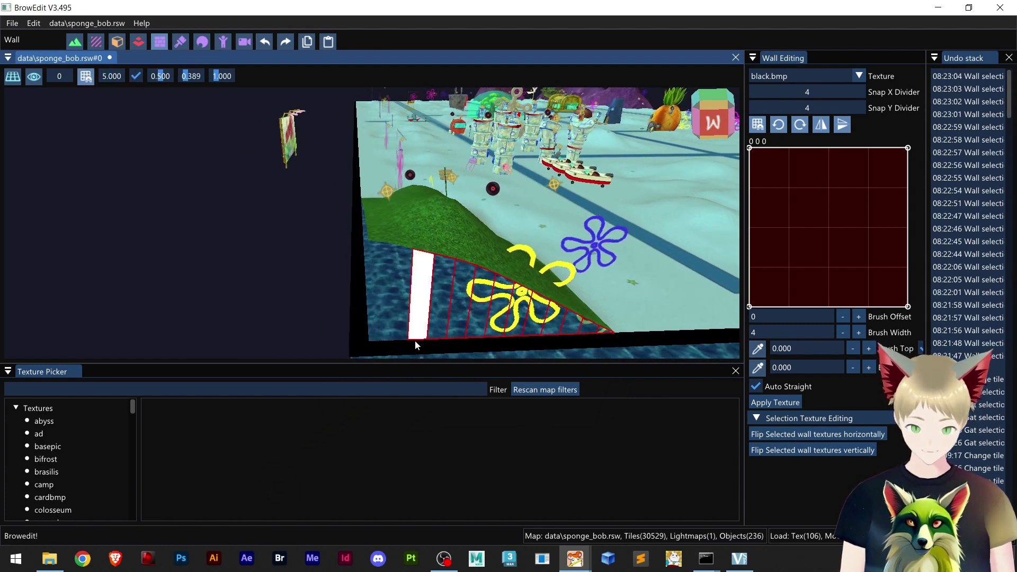
pyautogui.keyDown('shift'); pyautogui.click(415, 340); pyautogui.keyUp('shift')
pyautogui.keyDown('shift'); pyautogui.click(404, 345); pyautogui.keyUp('shift')
pyautogui.keyDown('shift'); pyautogui.click(384, 343); pyautogui.keyUp('shift')
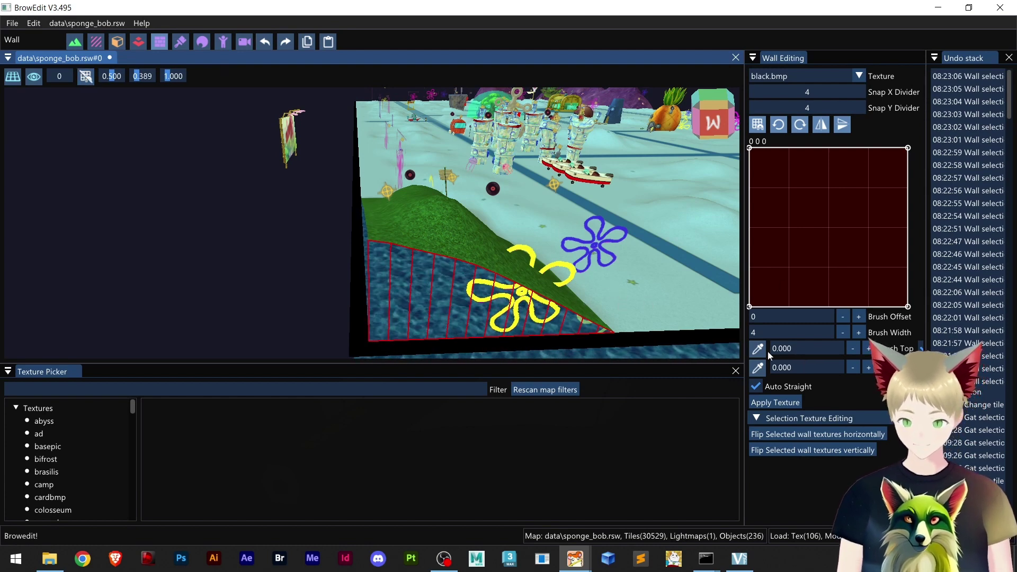
pyautogui.click(773, 402)
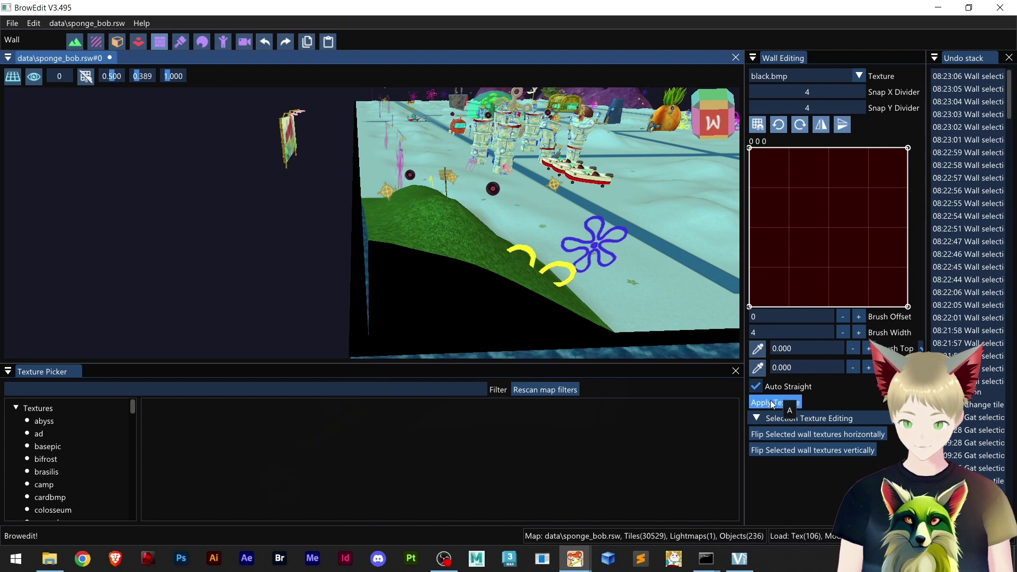
# Step: Add the first open wall edges on the hill's south side to the selection, starting at the map corner, and undo the last two picks
pyautogui.moveTo(733, 361); pyautogui.dragTo(439, 308, button='right')
pyautogui.click(441, 298)
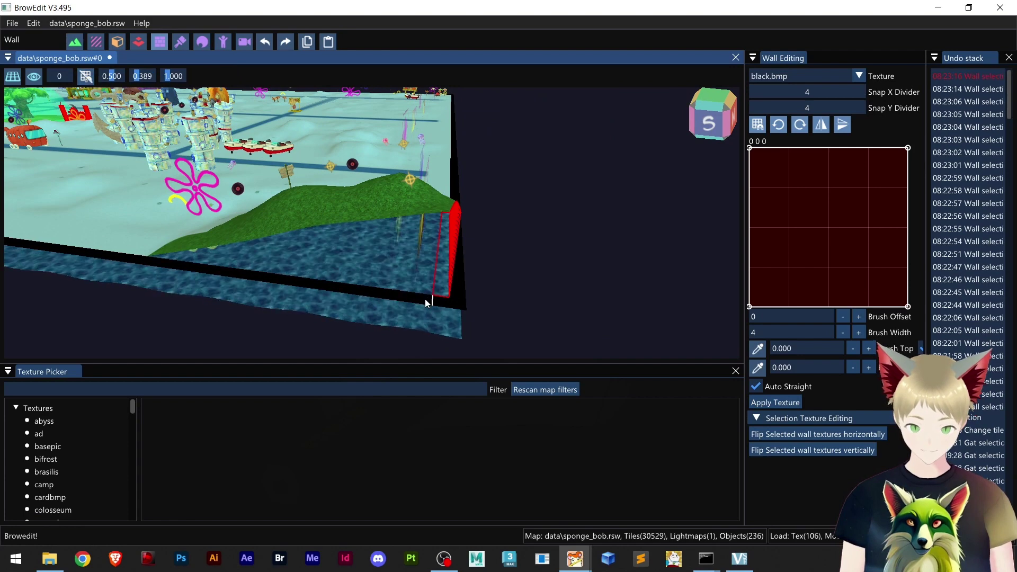
pyautogui.click(421, 299)
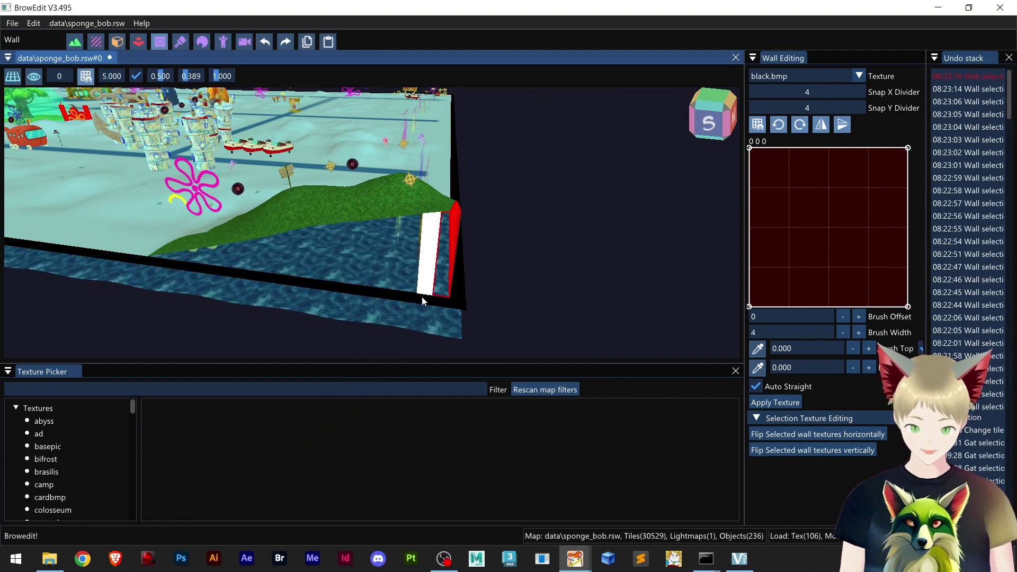
pyautogui.click(422, 296)
pyautogui.click(411, 297)
pyautogui.moveTo(413, 297); pyautogui.dragTo(463, 305, button='middle')
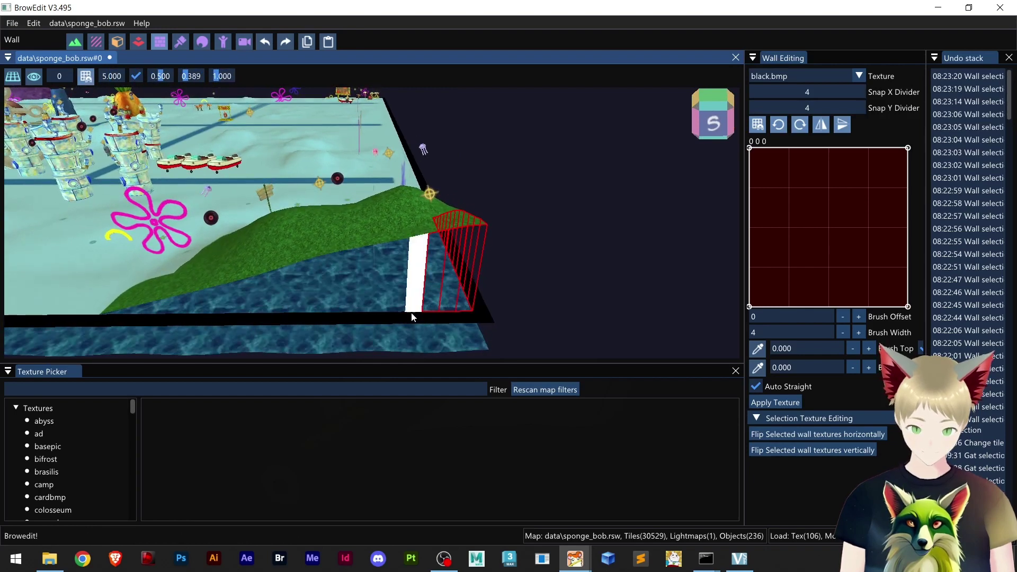
pyautogui.keyDown('shift'); pyautogui.click(411, 311); pyautogui.keyUp('shift')
pyautogui.keyDown('shift'); pyautogui.click(379, 313); pyautogui.keyUp('shift')
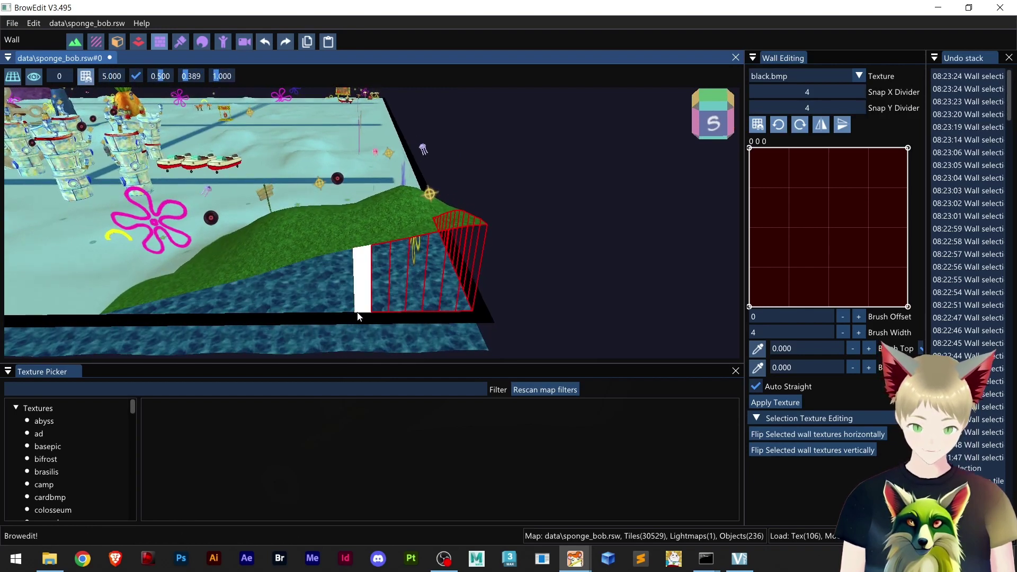
pyautogui.keyDown('shift'); pyautogui.click(356, 312); pyautogui.keyUp('shift')
pyautogui.keyDown('shift'); pyautogui.moveTo(356, 313); pyautogui.dragTo(411, 326, button='right'); pyautogui.keyUp('shift')
pyautogui.hotkey('ctrl', 'z')
pyautogui.hotkey('ctrl', 'z')
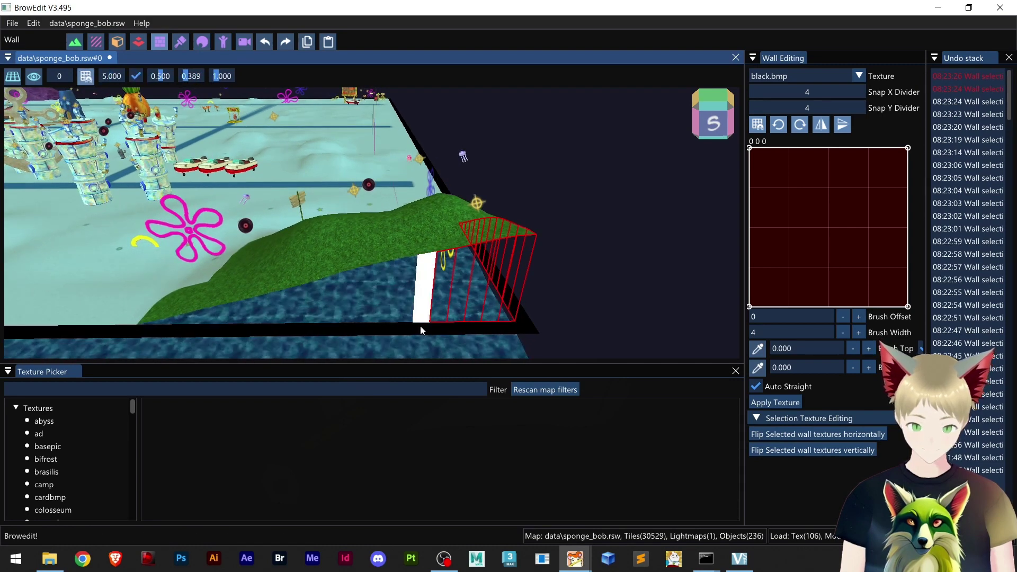
# Step: Extend the wall selection along the middle of the hill's south side and undo the last added edge
pyautogui.keyDown('shift'); pyautogui.click(420, 326); pyautogui.keyUp('shift')
pyautogui.keyDown('shift'); pyautogui.click(402, 324); pyautogui.keyUp('shift')
pyautogui.keyDown('shift'); pyautogui.click(388, 325); pyautogui.keyUp('shift')
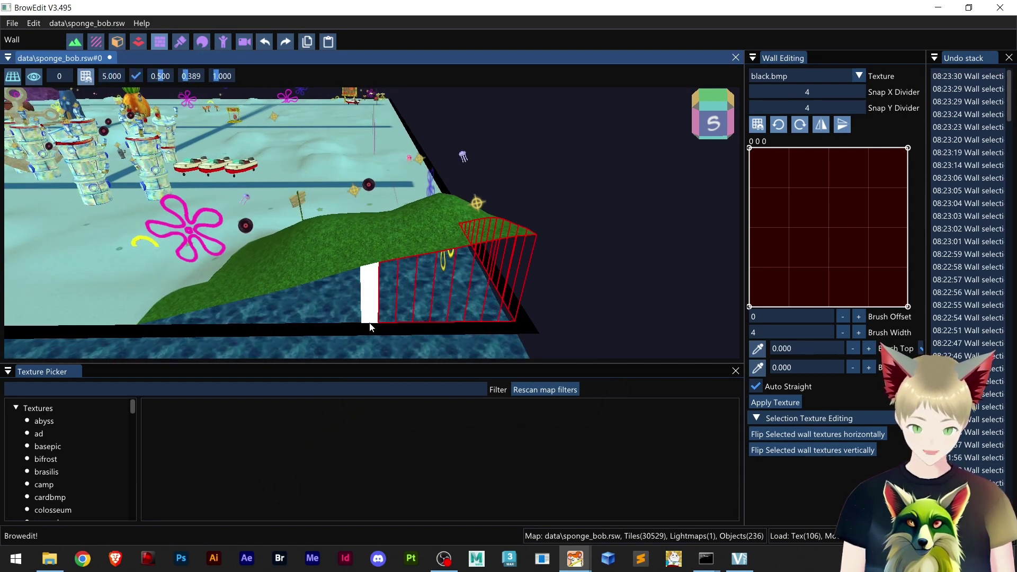
pyautogui.keyDown('shift'); pyautogui.click(372, 325); pyautogui.keyUp('shift')
pyautogui.keyDown('shift'); pyautogui.click(349, 323); pyautogui.keyUp('shift')
pyautogui.keyDown('shift'); pyautogui.click(332, 324); pyautogui.keyUp('shift')
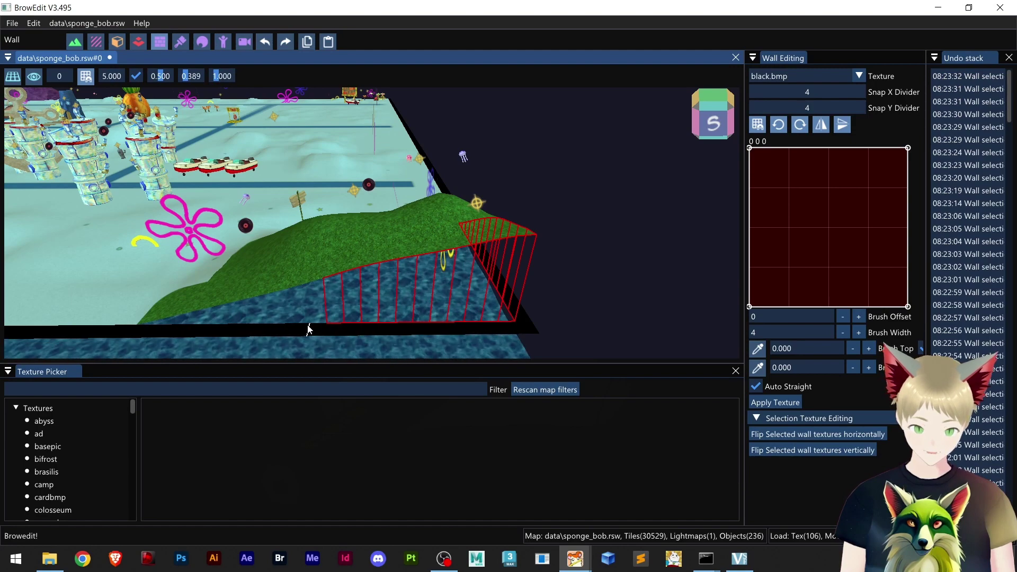
pyautogui.keyDown('shift'); pyautogui.click(317, 327); pyautogui.keyUp('shift')
pyautogui.moveTo(341, 317); pyautogui.dragTo(474, 309, button='right')
pyautogui.scroll(3, 409, 321)
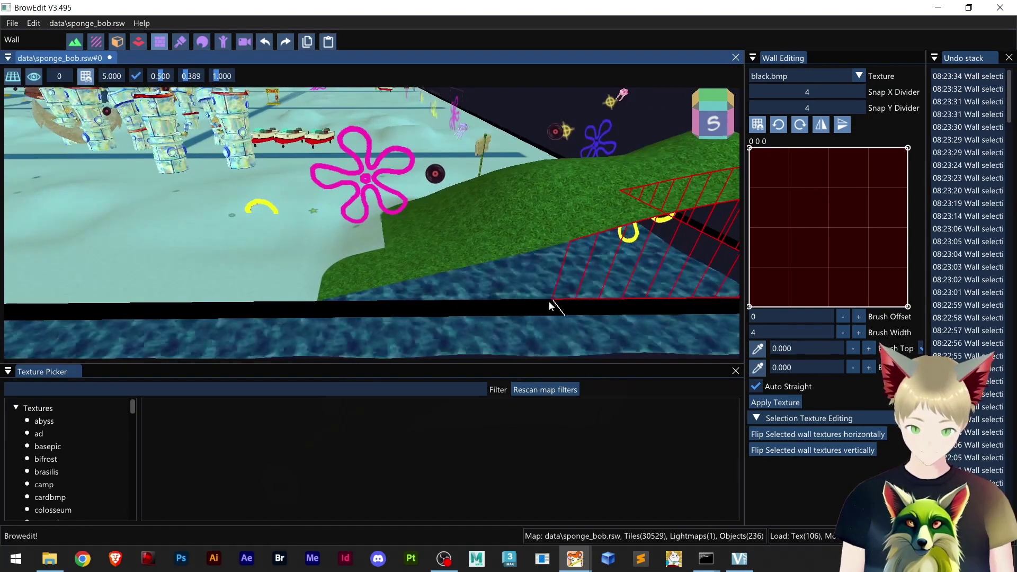
pyautogui.hotkey('ctrl', 'z')
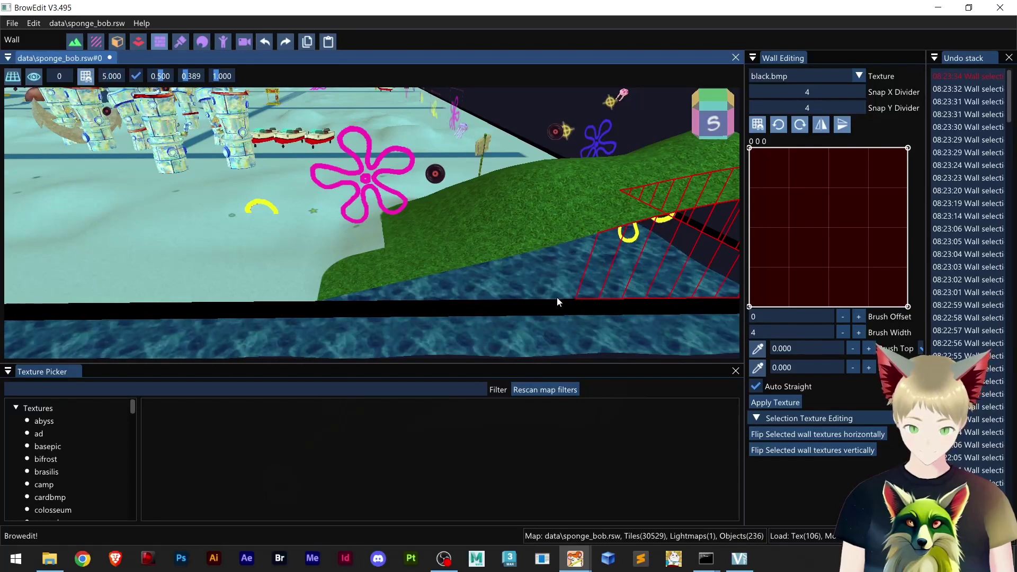
# Step: Add the remaining south-side edges down to the hill's foot and apply the black.bmp texture to all selected wall edges
pyautogui.keyDown('shift'); pyautogui.click(559, 301); pyautogui.keyUp('shift')
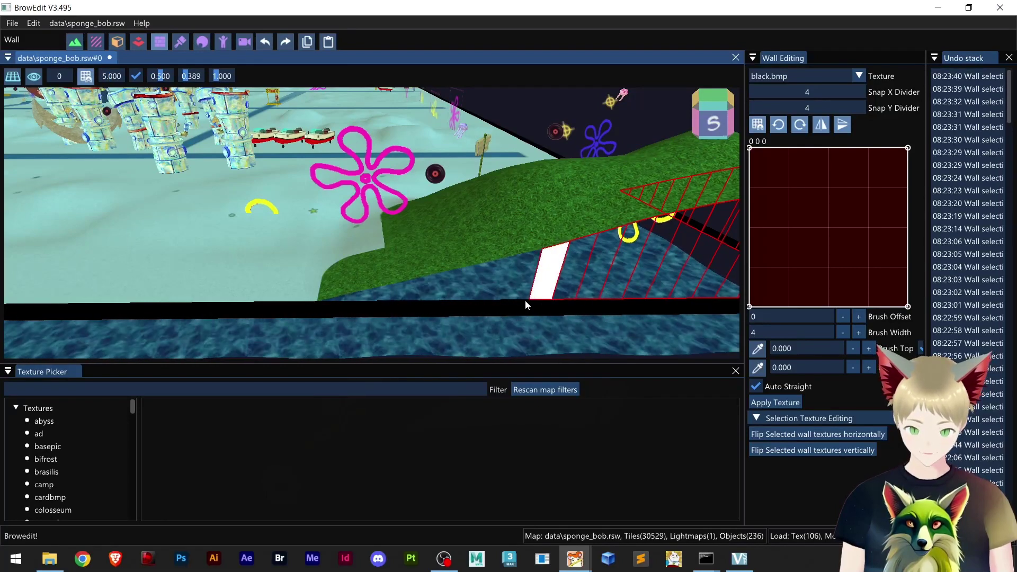
pyautogui.keyDown('shift'); pyautogui.click(531, 300); pyautogui.keyUp('shift')
pyautogui.keyDown('shift'); pyautogui.click(520, 301); pyautogui.keyUp('shift')
pyautogui.keyDown('shift'); pyautogui.click(494, 301); pyautogui.keyUp('shift')
pyautogui.keyDown('shift'); pyautogui.click(476, 299); pyautogui.keyUp('shift')
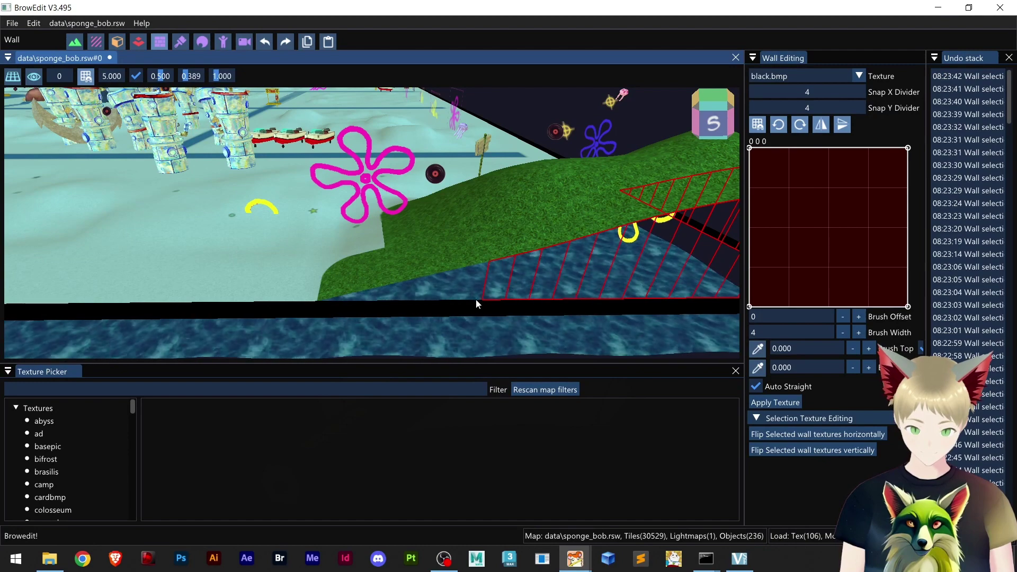
pyautogui.keyDown('shift'); pyautogui.click(453, 301); pyautogui.keyUp('shift')
pyautogui.keyDown('shift'); pyautogui.click(429, 301); pyautogui.keyUp('shift')
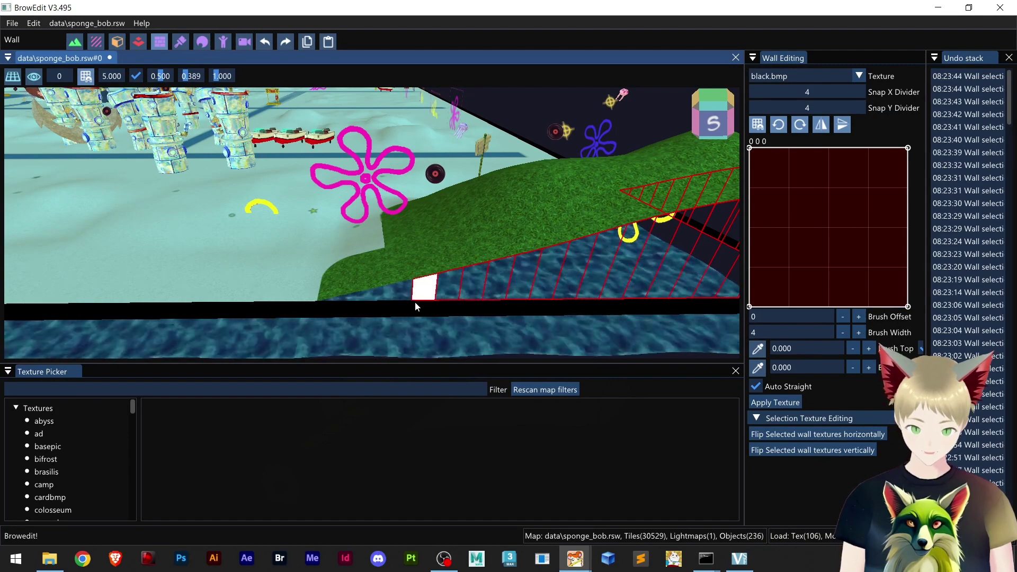
pyautogui.keyDown('shift'); pyautogui.click(398, 302); pyautogui.keyUp('shift')
pyautogui.keyDown('shift'); pyautogui.click(371, 302); pyautogui.keyUp('shift')
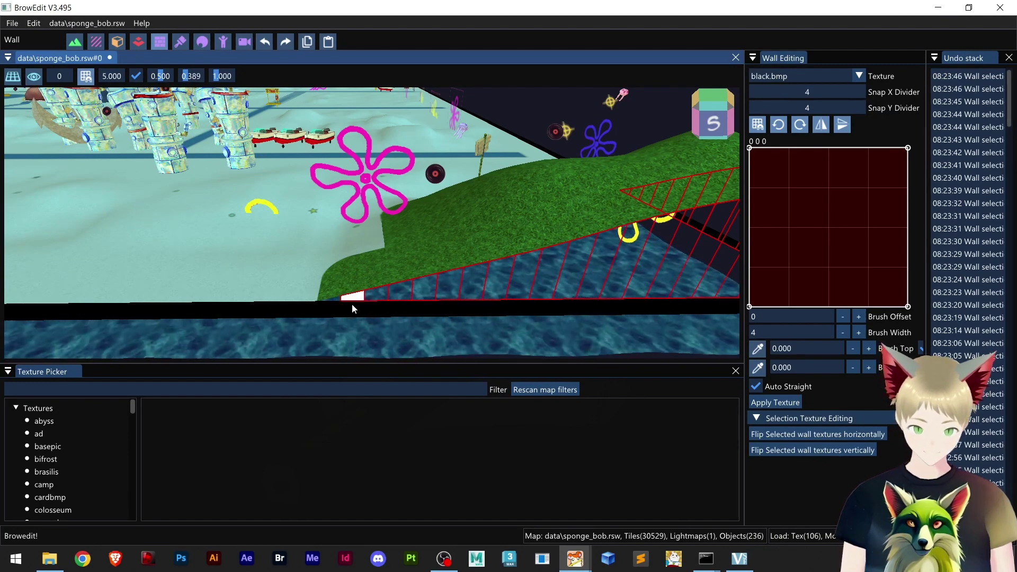
pyautogui.keyDown('shift'); pyautogui.click(352, 303); pyautogui.keyUp('shift')
pyautogui.keyDown('shift'); pyautogui.click(333, 303); pyautogui.keyUp('shift')
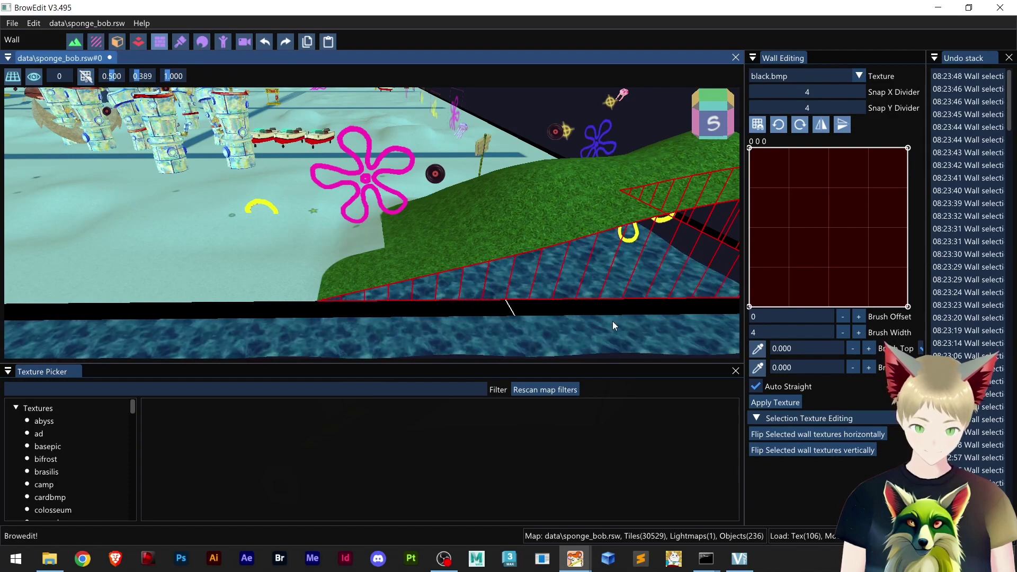
pyautogui.click(775, 402)
pyautogui.scroll(-3, 564, 281)
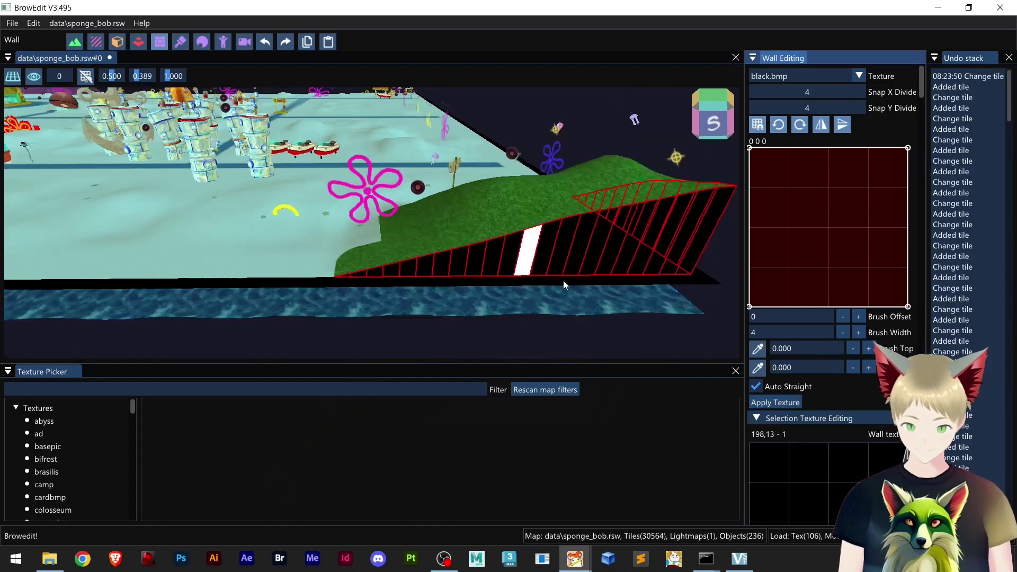
# Step: Replace the hill's wall selection with a single edge on the flat ground beside it
pyautogui.keyDown('shift'); pyautogui.moveTo(614, 263); pyautogui.dragTo(574, 281, button='right'); pyautogui.keyUp('shift')
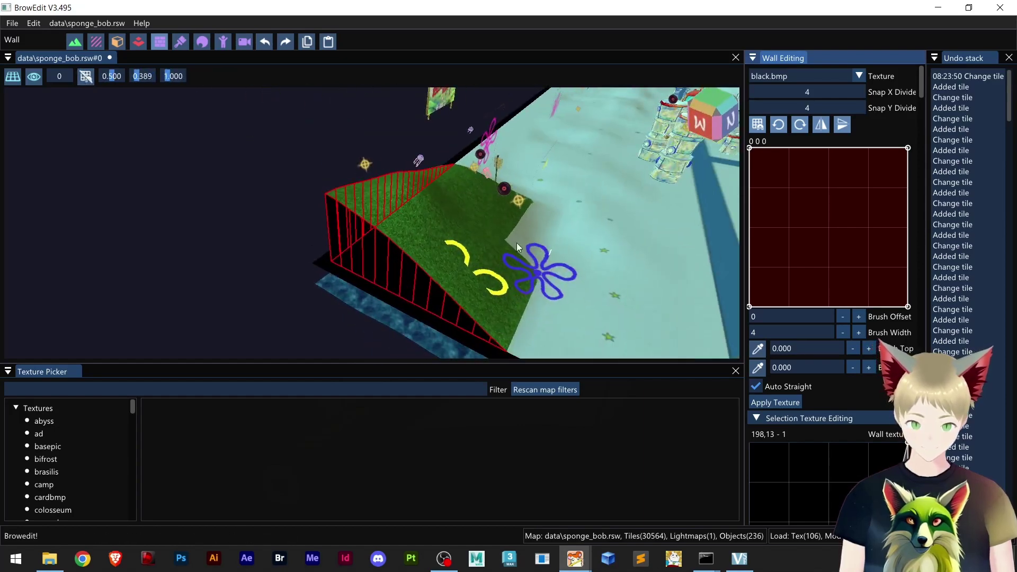
pyautogui.click(588, 285)
pyautogui.keyDown('shift'); pyautogui.moveTo(518, 291); pyautogui.dragTo(523, 260, button='right'); pyautogui.keyUp('shift')
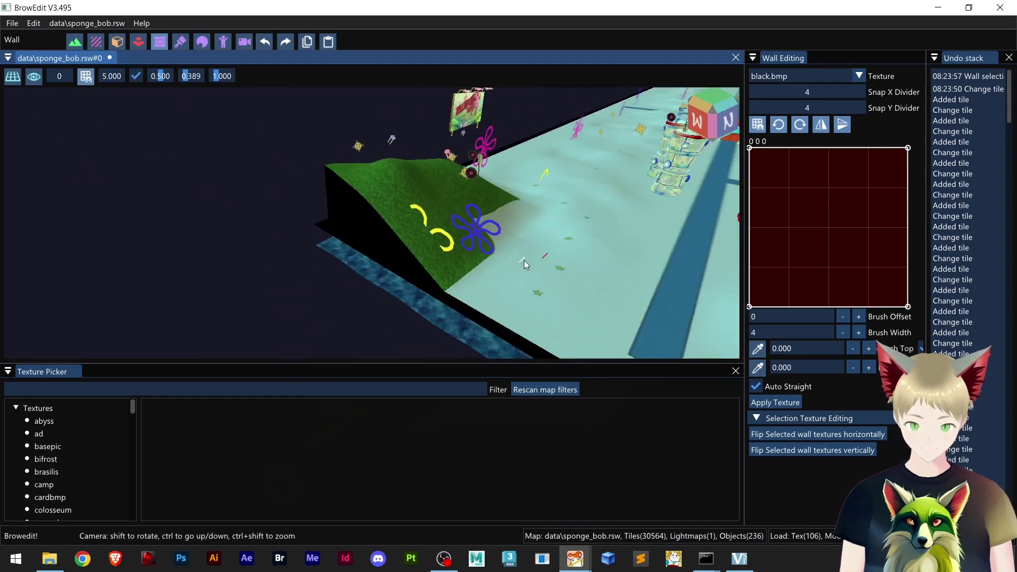
# Step: Save the data\sponge_bob.rsw map
pyautogui.click(16, 25)
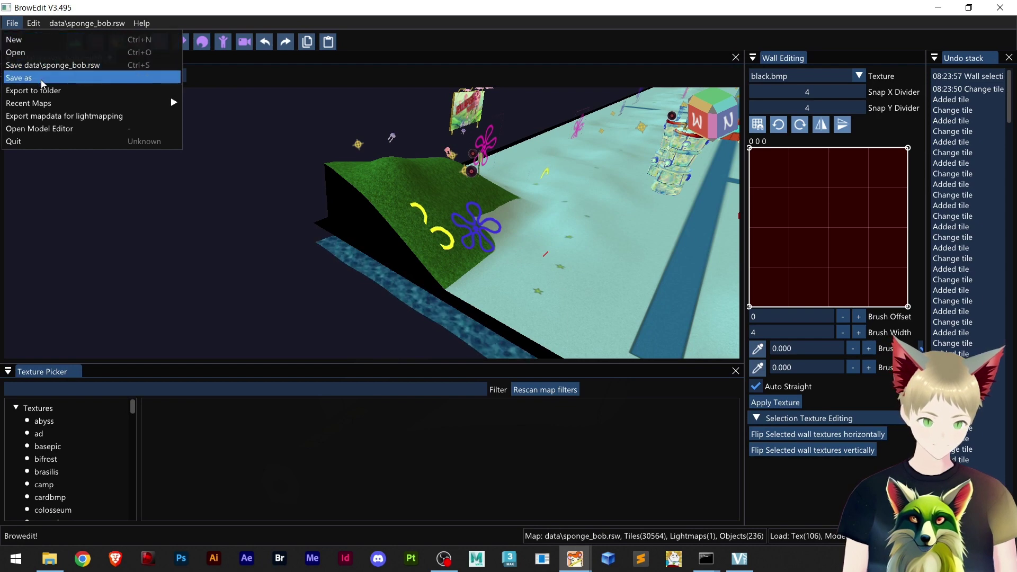
pyautogui.click(43, 71)
pyautogui.moveTo(472, 209); pyautogui.dragTo(312, 255, button='right')
pyautogui.click(12, 23)
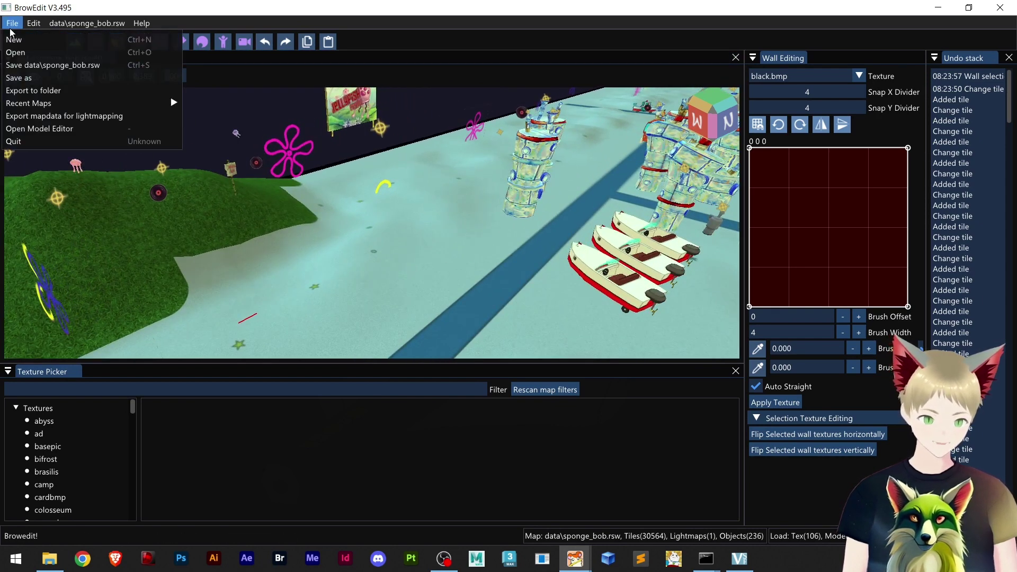
pyautogui.click(11, 26)
pyautogui.click(53, 56)
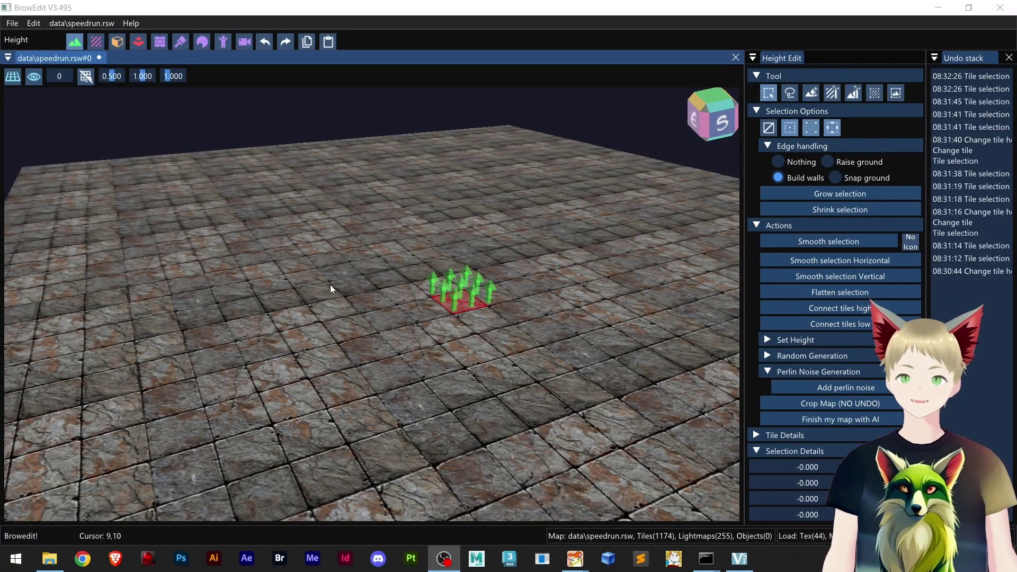
pyautogui.scroll(2, 352, 294)
pyautogui.scroll(-6, 366, 302)
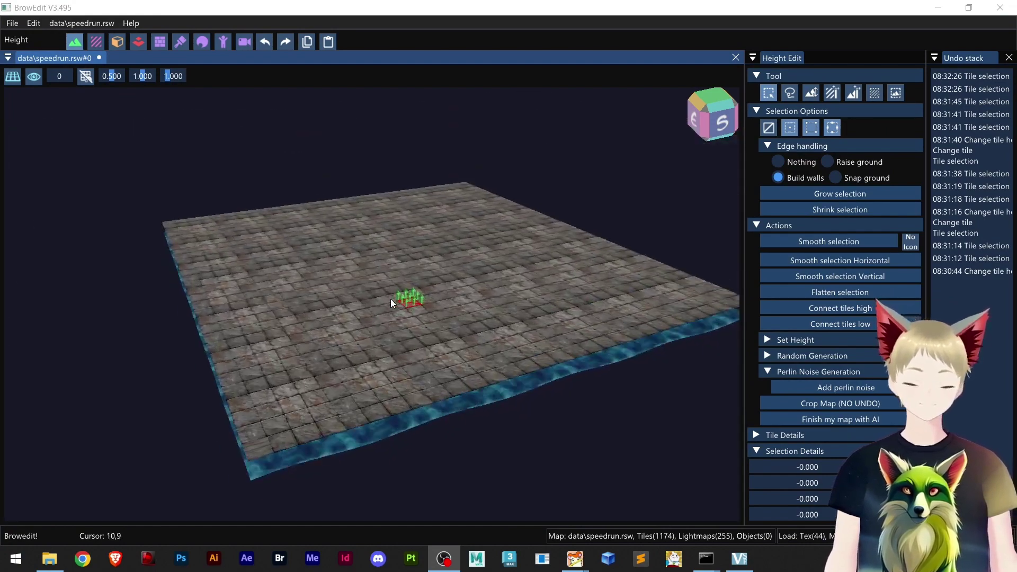
# Step: Select a connected group of flat ground tiles made of a large rectangle, a narrow strip and two further rectangular areas
pyautogui.scroll(3, 390, 299)
pyautogui.moveTo(387, 298); pyautogui.dragTo(298, 364, button='middle')
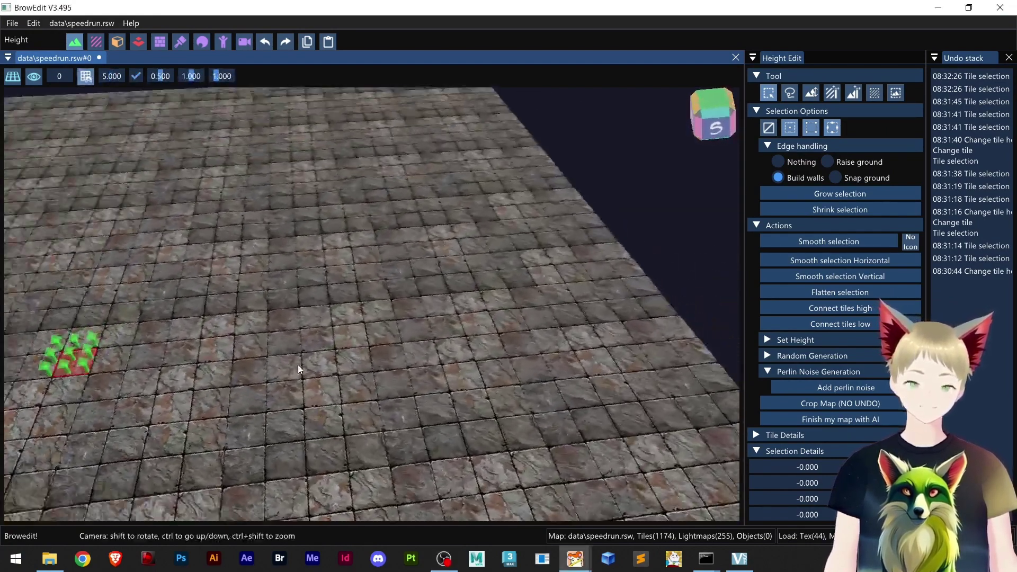
pyautogui.moveTo(298, 365)
pyautogui.mouseDown(button='right')
pyautogui.moveTo(326, 351)
pyautogui.moveTo(320, 339)
pyautogui.mouseUp(button='right')
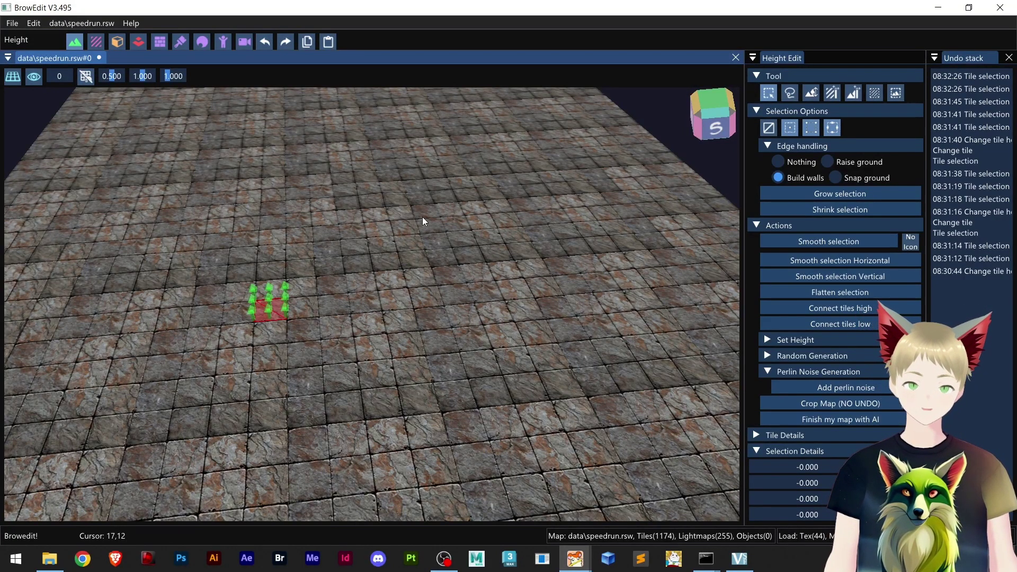
pyautogui.moveTo(379, 216); pyautogui.dragTo(551, 292)
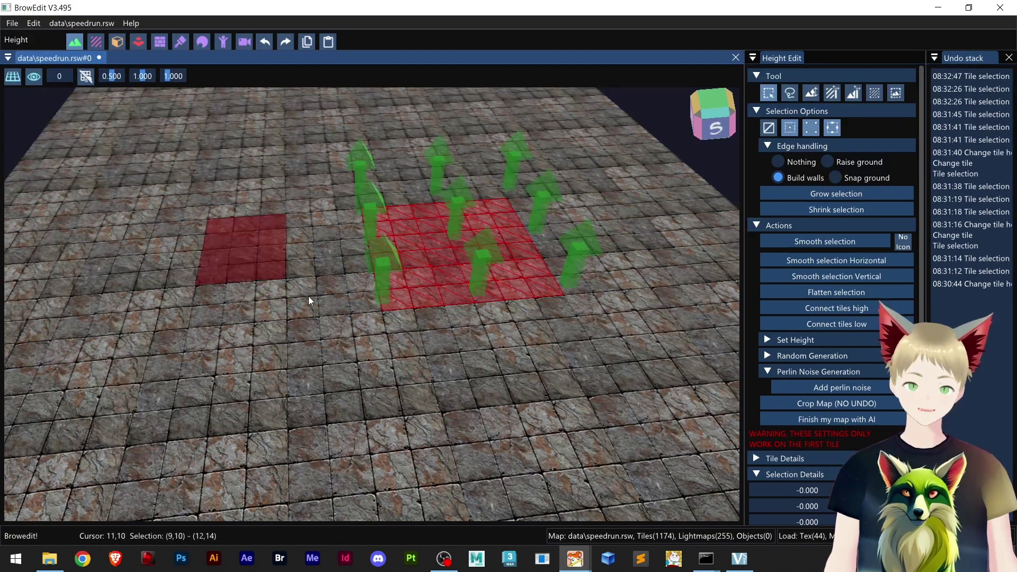
pyautogui.moveTo(309, 296); pyautogui.dragTo(414, 331)
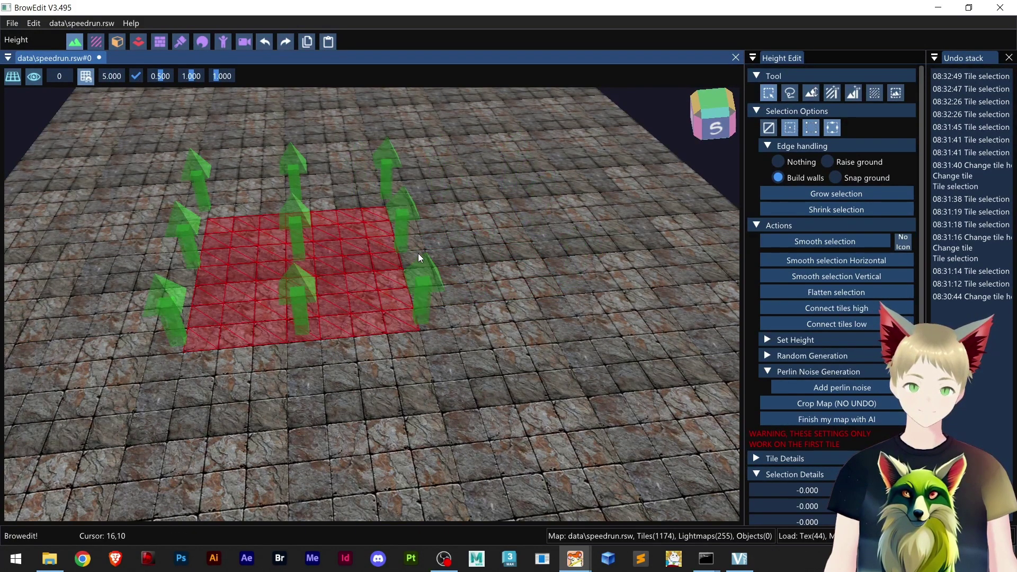
pyautogui.moveTo(528, 253); pyautogui.dragTo(605, 243)
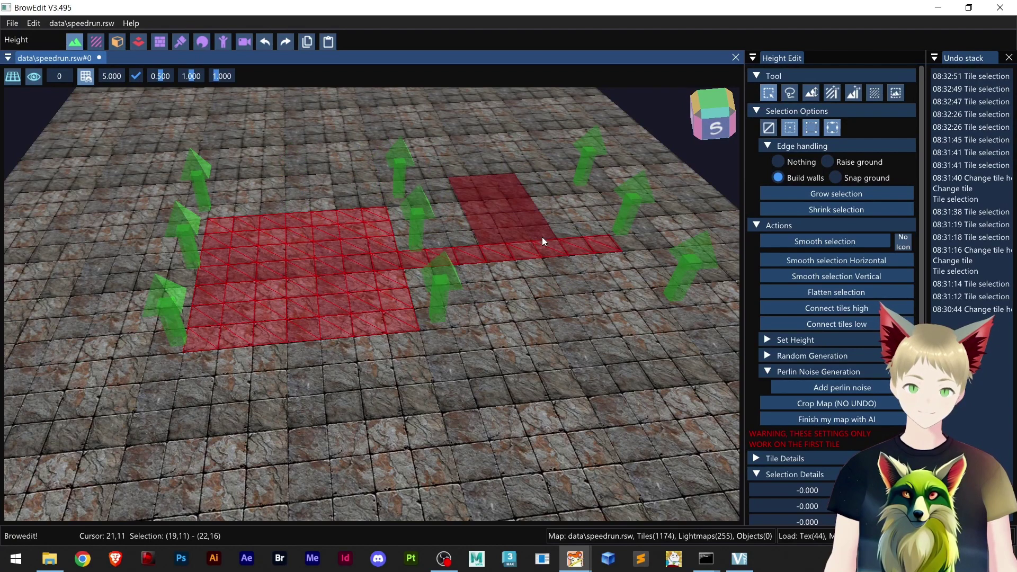
pyautogui.keyDown('shift'); pyautogui.moveTo(542, 237); pyautogui.dragTo(541, 234); pyautogui.keyUp('shift')
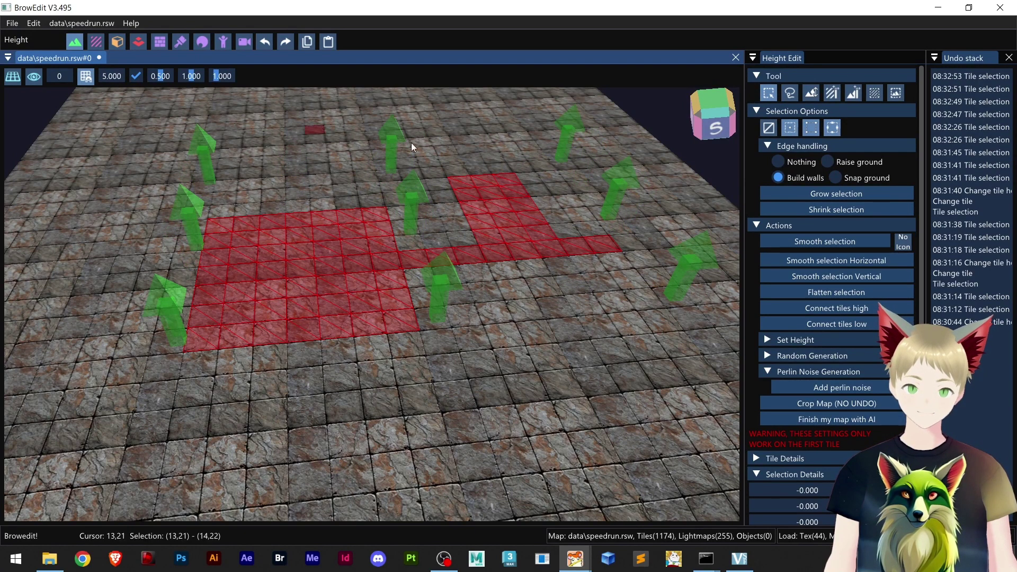
pyautogui.keyDown('shift'); pyautogui.moveTo(497, 169); pyautogui.dragTo(496, 170); pyautogui.keyUp('shift')
# Step: Raise the connected tile selection about 27 units with edge handling on Build walls, inspect the walls, and undo the raise
pyautogui.moveTo(397, 180); pyautogui.dragTo(412, 93)
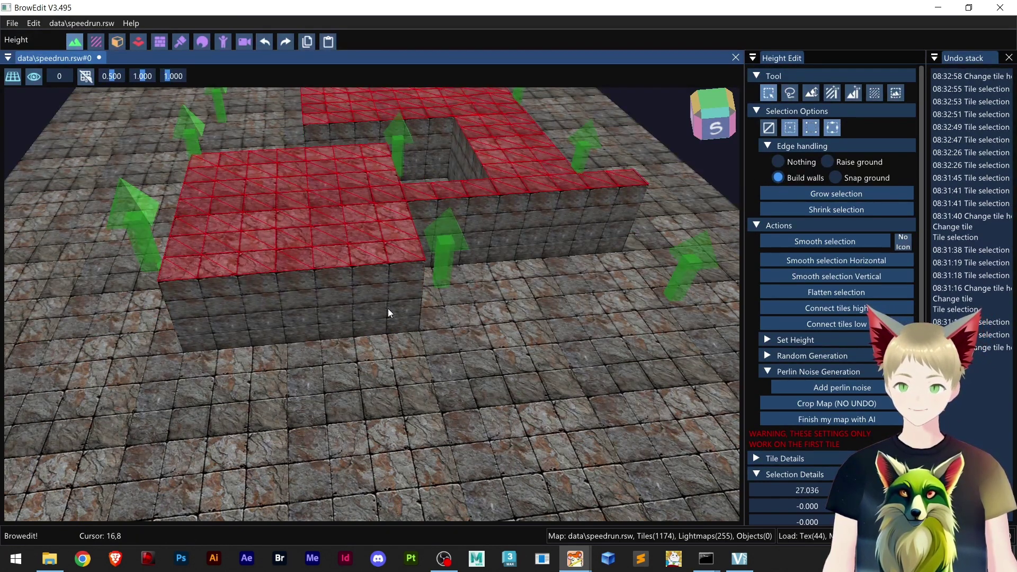
pyautogui.moveTo(379, 303)
pyautogui.keyDown('shift'); pyautogui.mouseDown(button='right')
pyautogui.moveTo(431, 316)
pyautogui.moveTo(673, 285)
pyautogui.moveTo(484, 251)
pyautogui.moveTo(447, 296)
pyautogui.moveTo(355, 263)
pyautogui.moveTo(390, 262)
pyautogui.moveTo(388, 320)
pyautogui.mouseUp(button='right'); pyautogui.keyUp('shift')
pyautogui.scroll(3, 379, 318)
pyautogui.scroll(-2, 379, 326)
pyautogui.hotkey('ctrl', 'z')
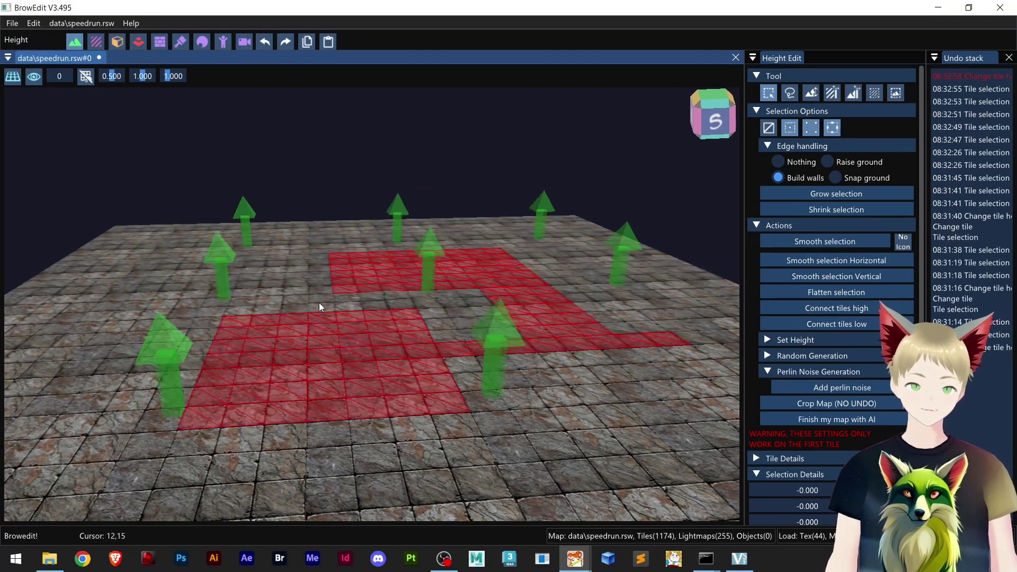
# Step: Select two separate rectangular tile areas and raise both about 30 units with automatically built walls
pyautogui.moveTo(145, 333); pyautogui.dragTo(301, 362)
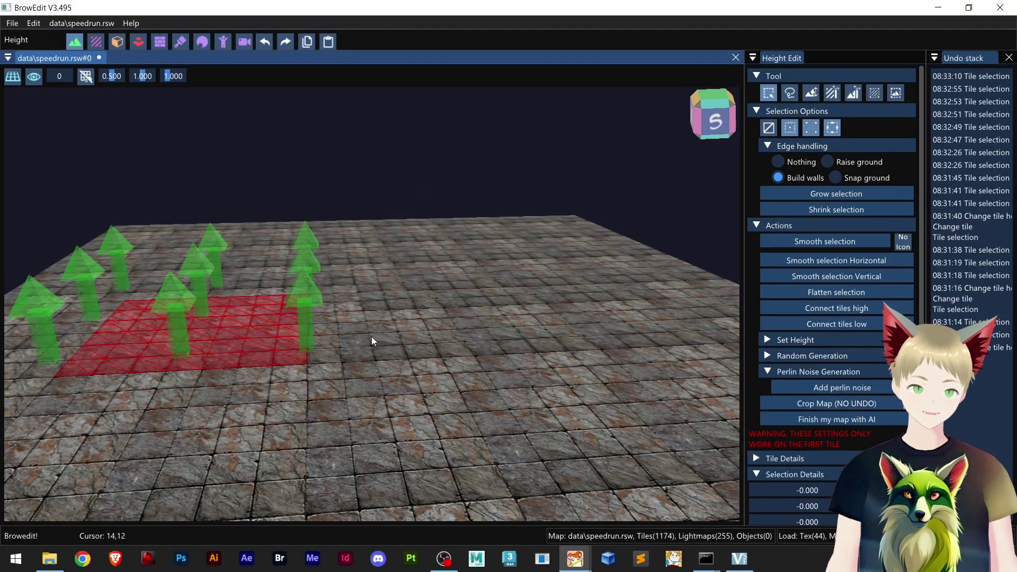
pyautogui.keyDown('shift'); pyautogui.moveTo(539, 341); pyautogui.dragTo(571, 343); pyautogui.keyUp('shift')
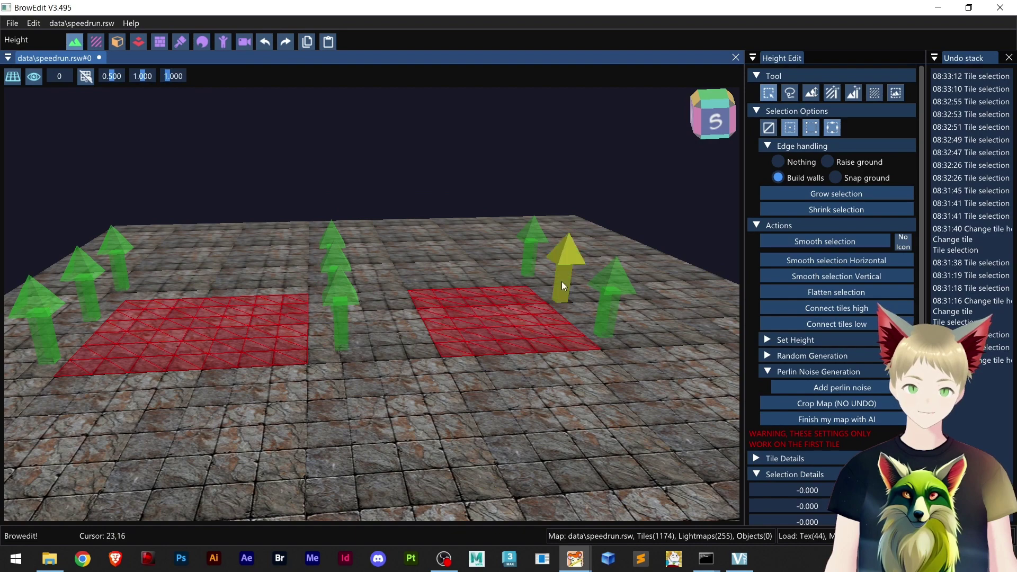
pyautogui.moveTo(338, 265); pyautogui.dragTo(350, 173)
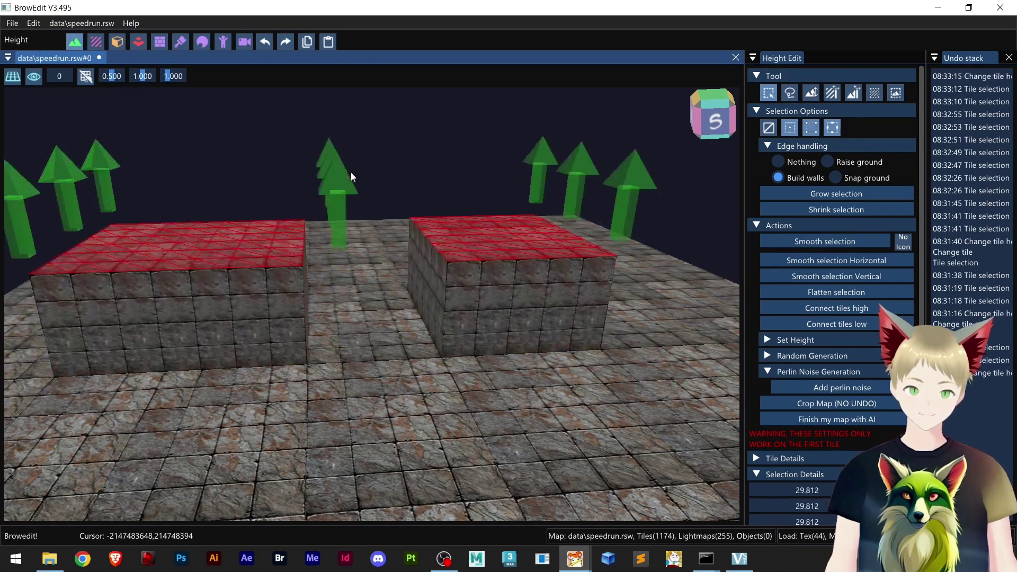
pyautogui.click(422, 362)
# Step: In wall edit mode, select four tile edges on the flat ground south of the blocks and apply speedrun\Sfloor1.bmp to them
pyautogui.moveTo(327, 386); pyautogui.dragTo(230, 368, button='middle')
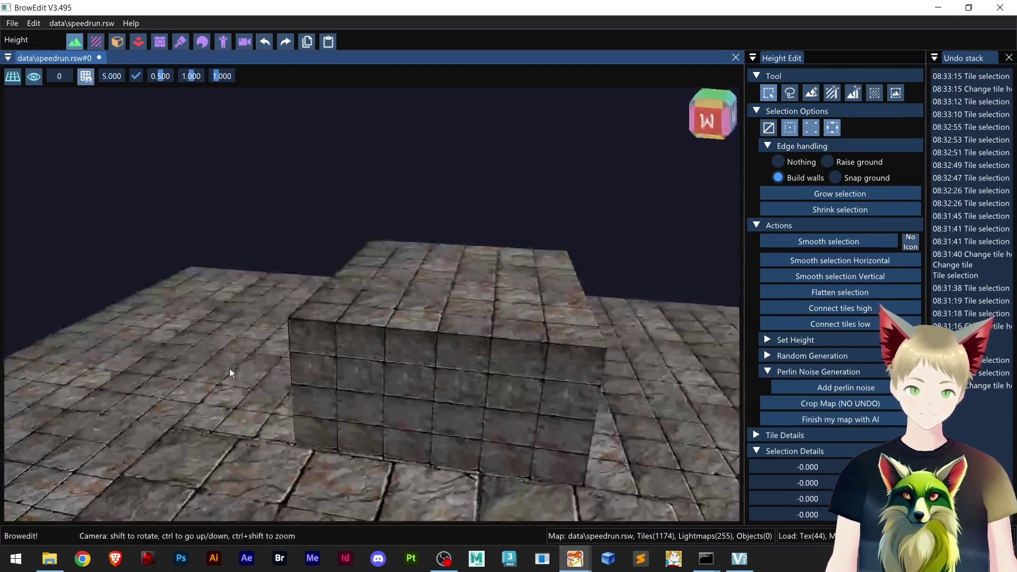
pyautogui.keyDown('shift'); pyautogui.moveTo(230, 373); pyautogui.dragTo(371, 344, button='right'); pyautogui.keyUp('shift')
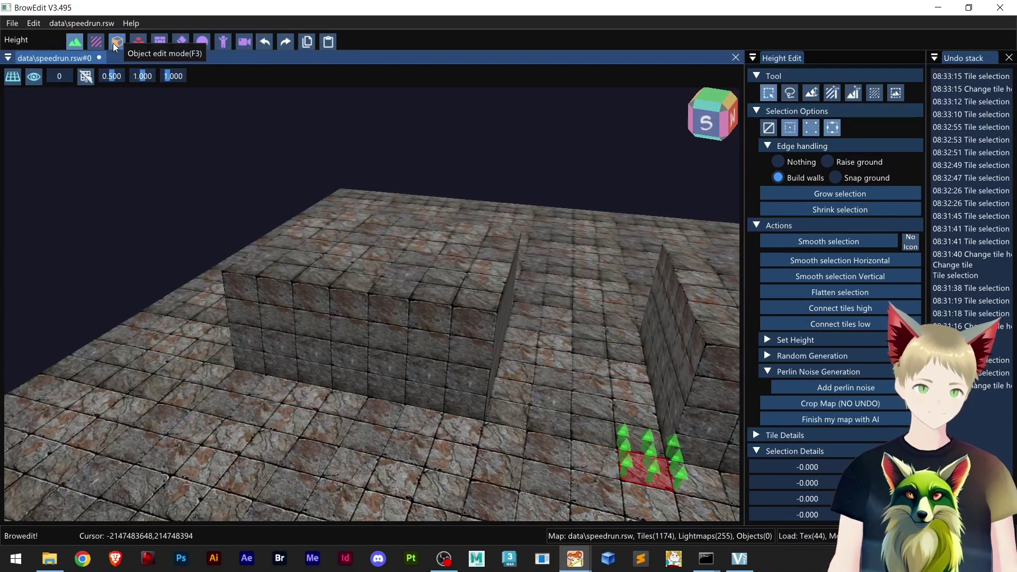
pyautogui.click(158, 42)
pyautogui.keyDown('shift'); pyautogui.moveTo(337, 296); pyautogui.dragTo(368, 264, button='middle'); pyautogui.keyUp('shift')
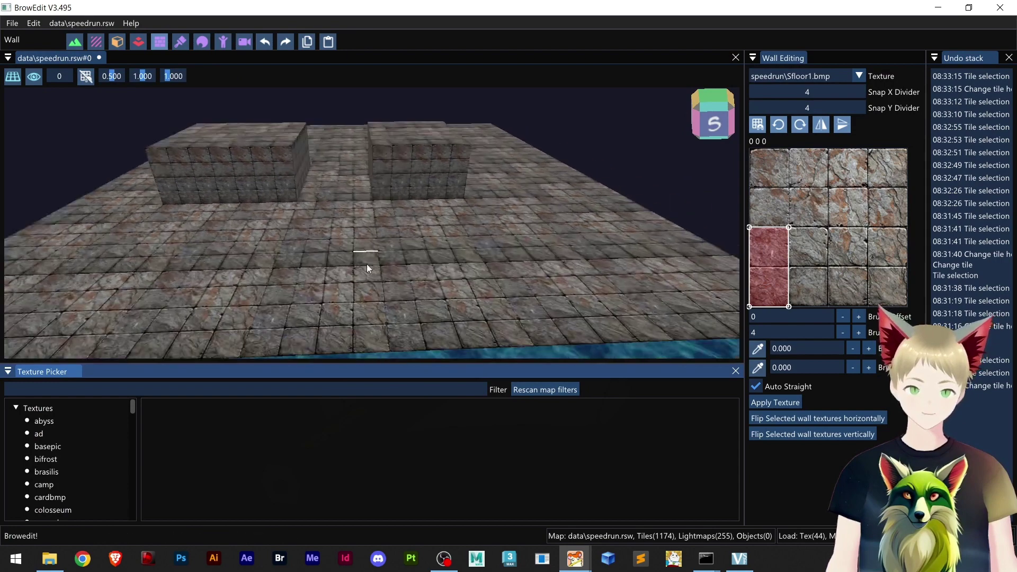
pyautogui.click(346, 270)
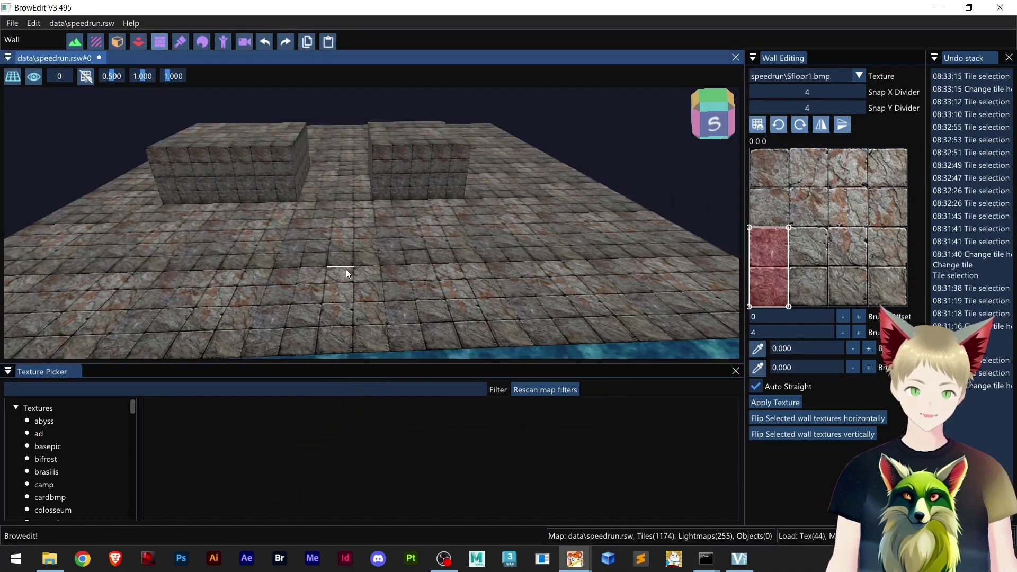
pyautogui.keyDown('shift'); pyautogui.click(395, 265); pyautogui.keyUp('shift')
pyautogui.keyDown('shift'); pyautogui.click(425, 263); pyautogui.keyUp('shift')
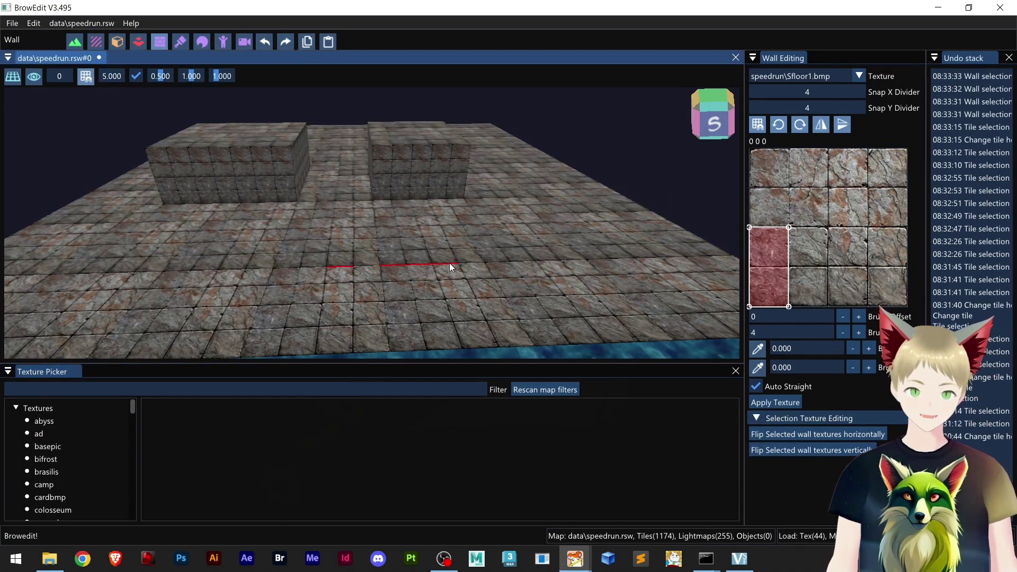
pyautogui.click(561, 272)
pyautogui.click(788, 404)
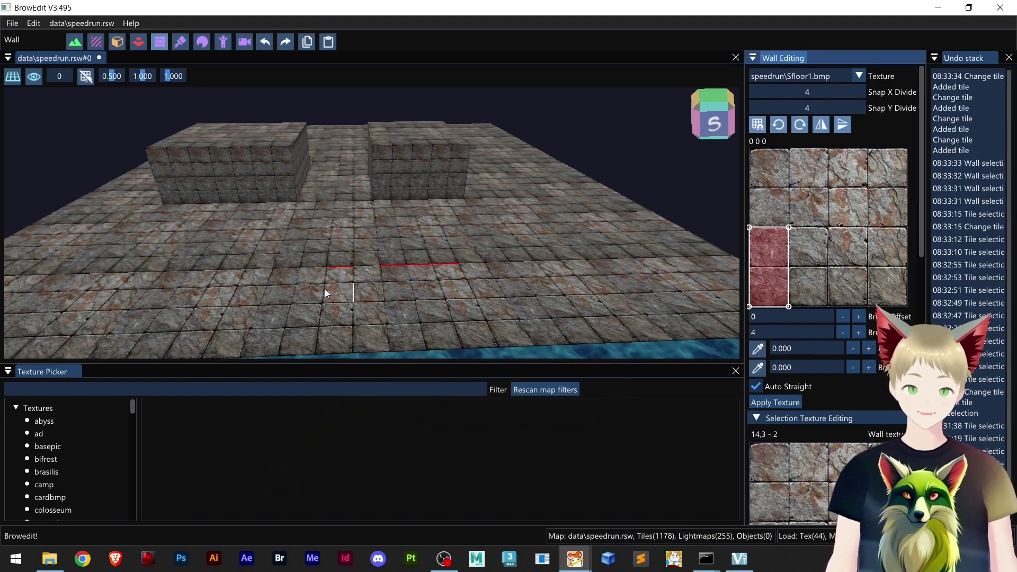
# Step: Reselect the isolated zero-height wall edge on the flat ground south of the blocks in wall edit mode
pyautogui.click(80, 43)
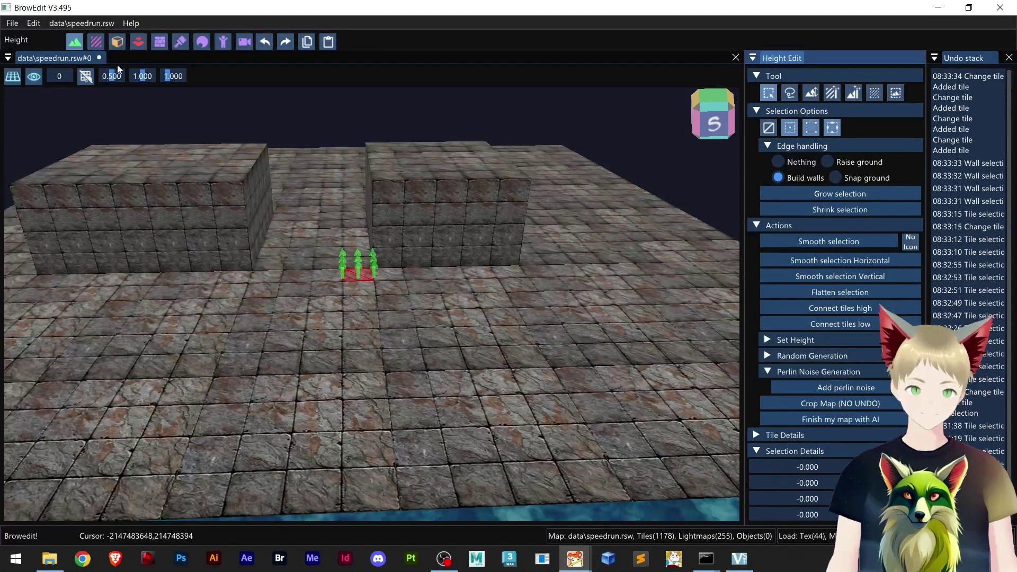
pyautogui.click(138, 46)
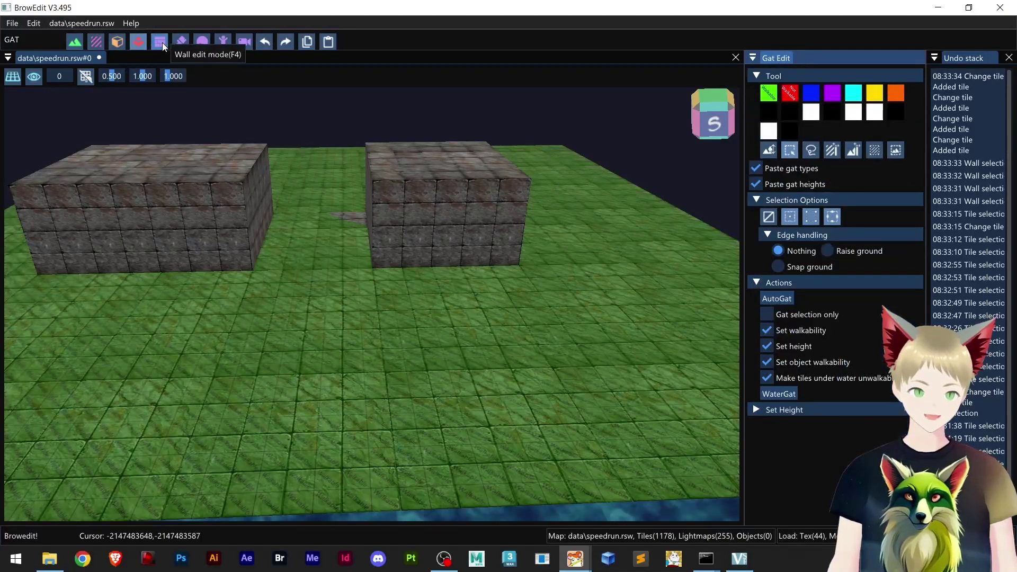
pyautogui.click(161, 44)
pyautogui.click(336, 243)
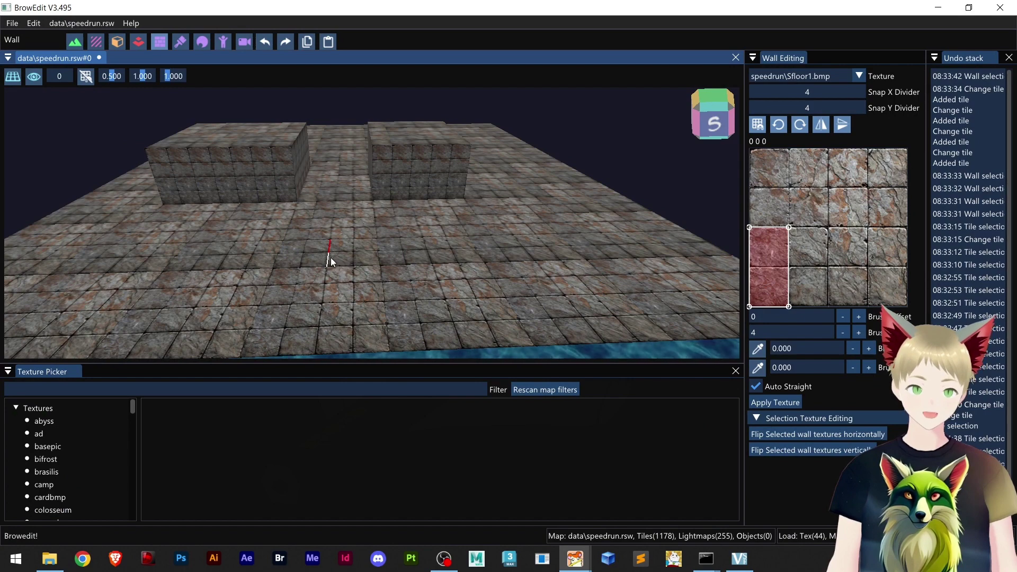
pyautogui.click(339, 266)
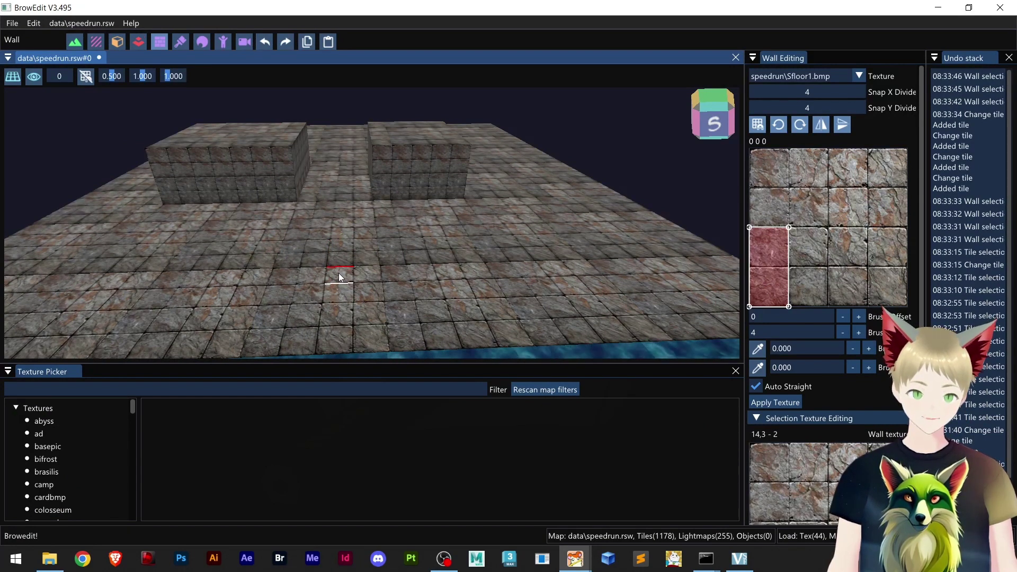
# Step: With edge handling set to Nothing, raise a two-row tile strip beside the zero-height walls about 24.5 units and undo the raise
pyautogui.click(74, 41)
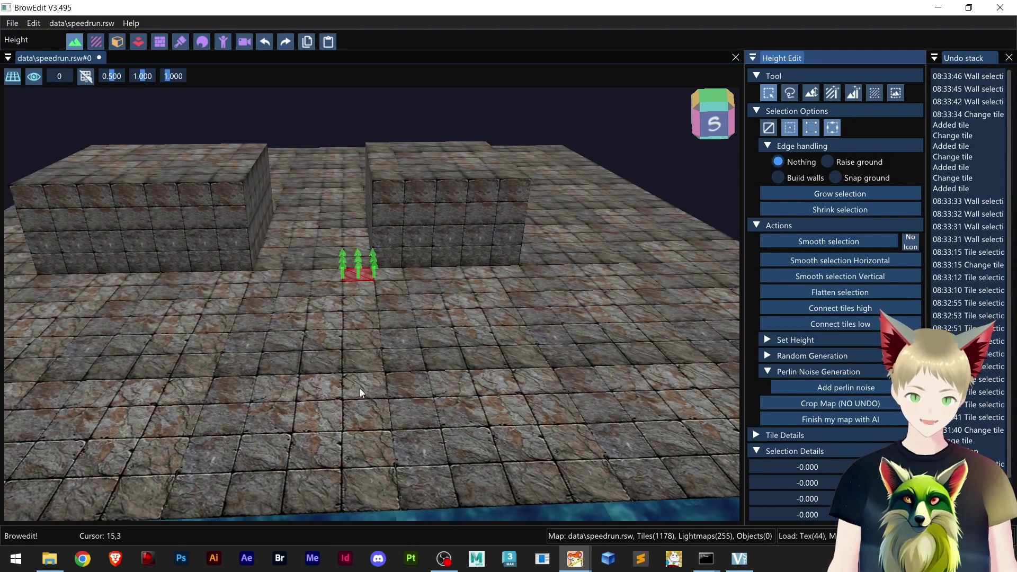
pyautogui.moveTo(228, 363); pyautogui.dragTo(609, 347)
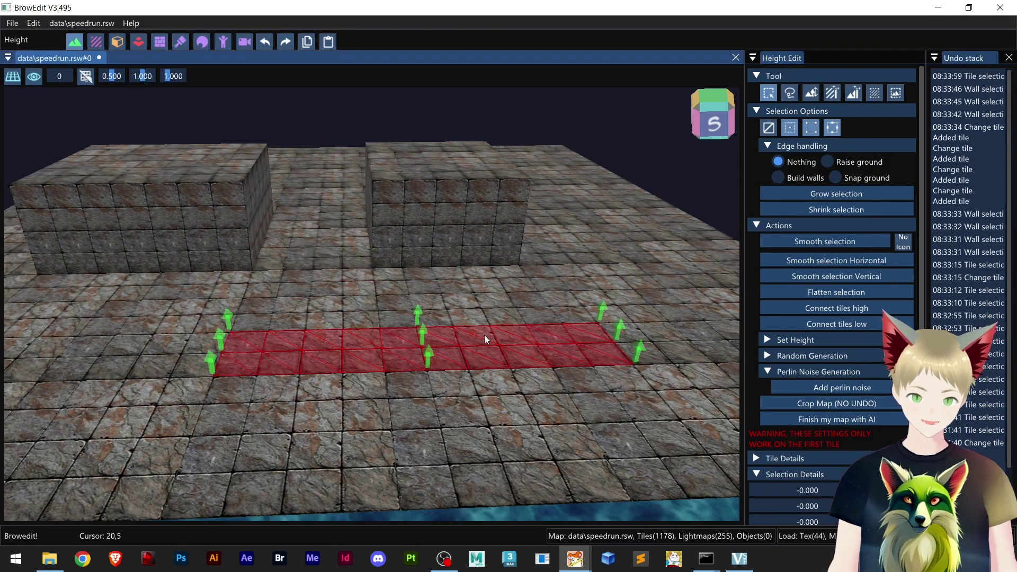
pyautogui.moveTo(431, 330); pyautogui.dragTo(437, 249)
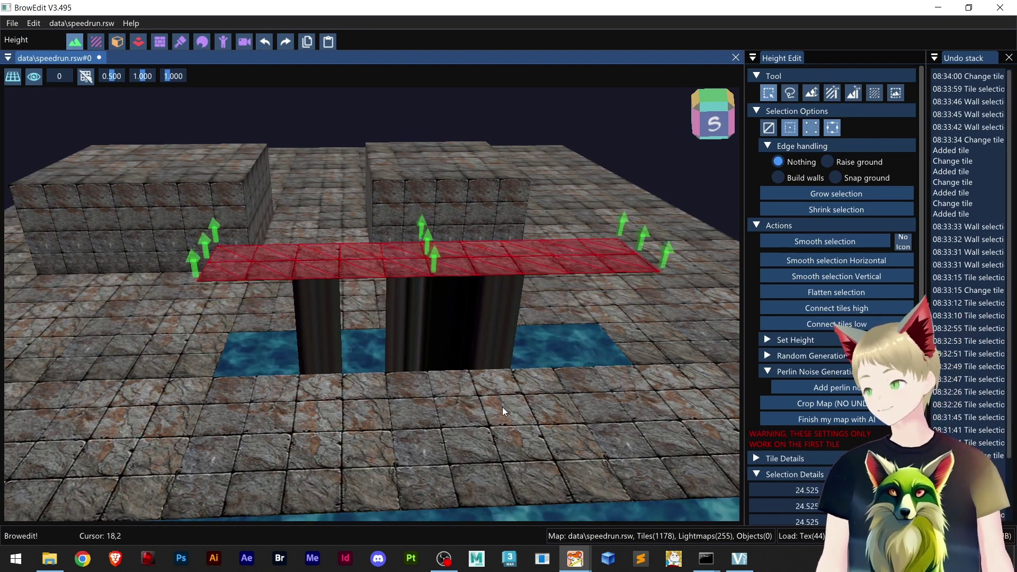
pyautogui.hotkey('ctrl', 'z')
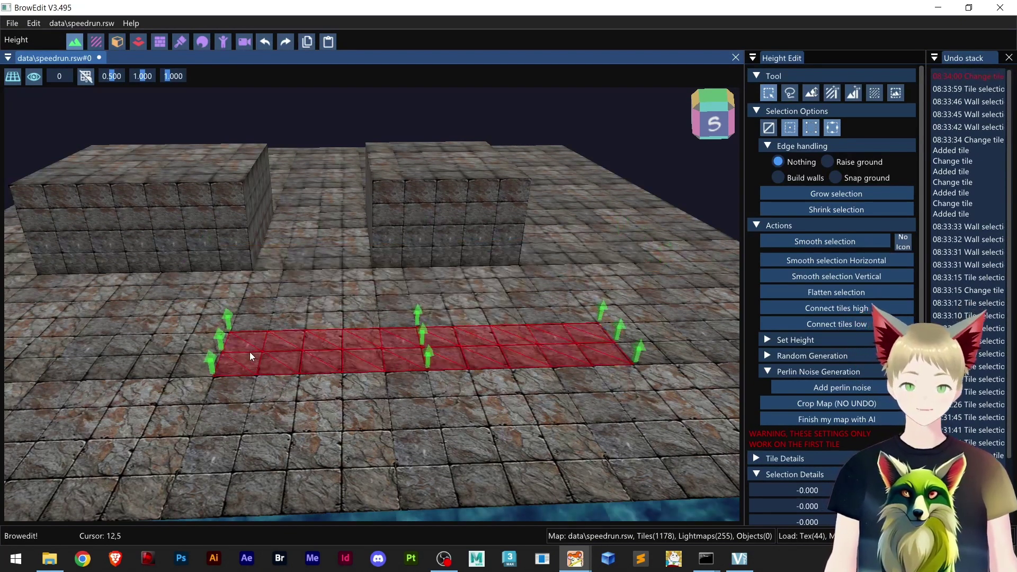
# Step: Remove all zero-height walls from the speedrun map
pyautogui.click(67, 25)
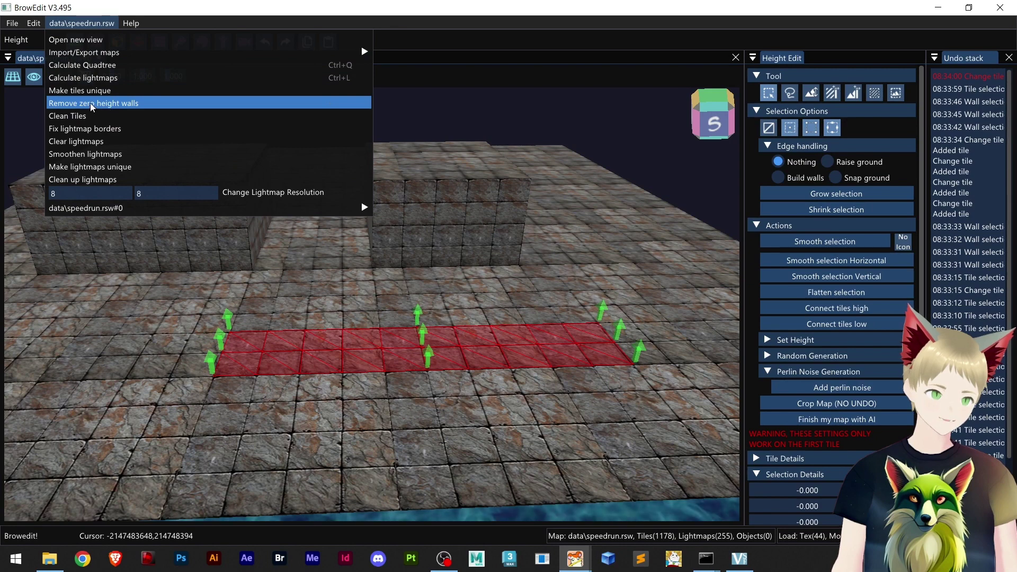
pyautogui.click(106, 105)
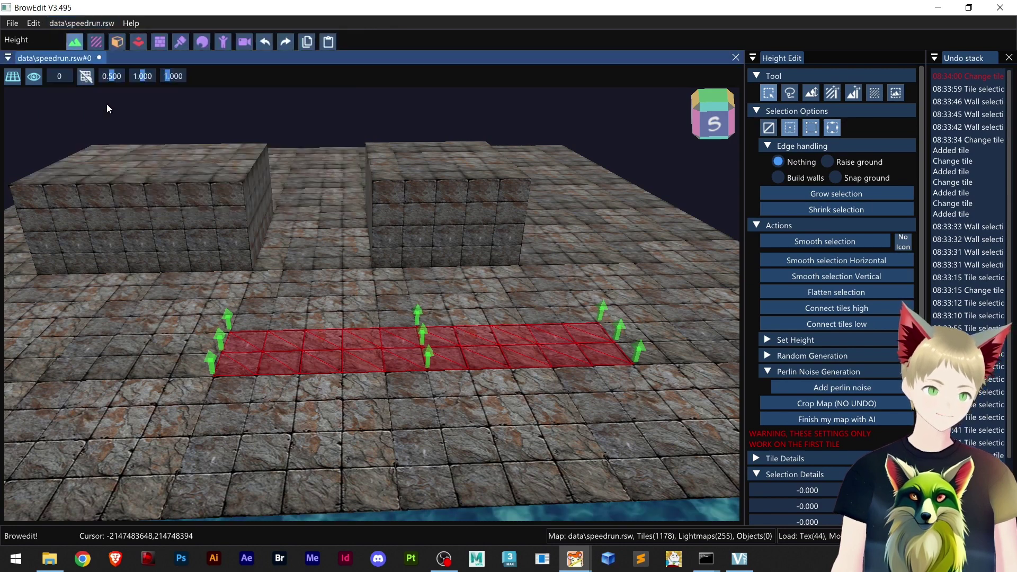
# Step: Raise the selected tile strip about 20 units, check underneath it for leftover walls, and undo the raise
pyautogui.moveTo(422, 332); pyautogui.dragTo(445, 262)
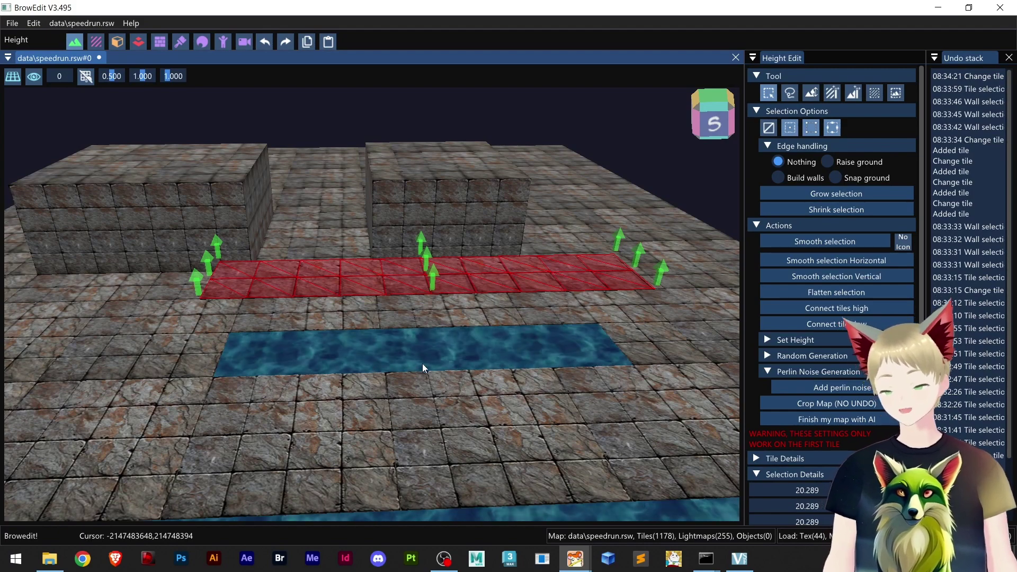
pyautogui.moveTo(252, 359); pyautogui.dragTo(305, 359, button='right')
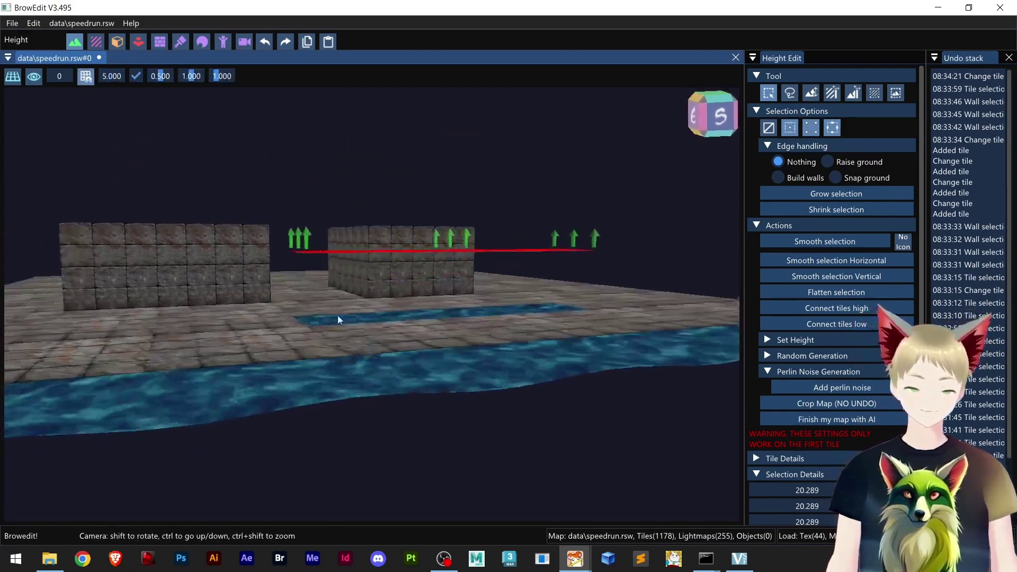
pyautogui.moveTo(325, 284); pyautogui.dragTo(348, 351, button='right')
pyautogui.keyDown('shift'); pyautogui.moveTo(357, 268); pyautogui.dragTo(323, 265, button='right'); pyautogui.keyUp('shift')
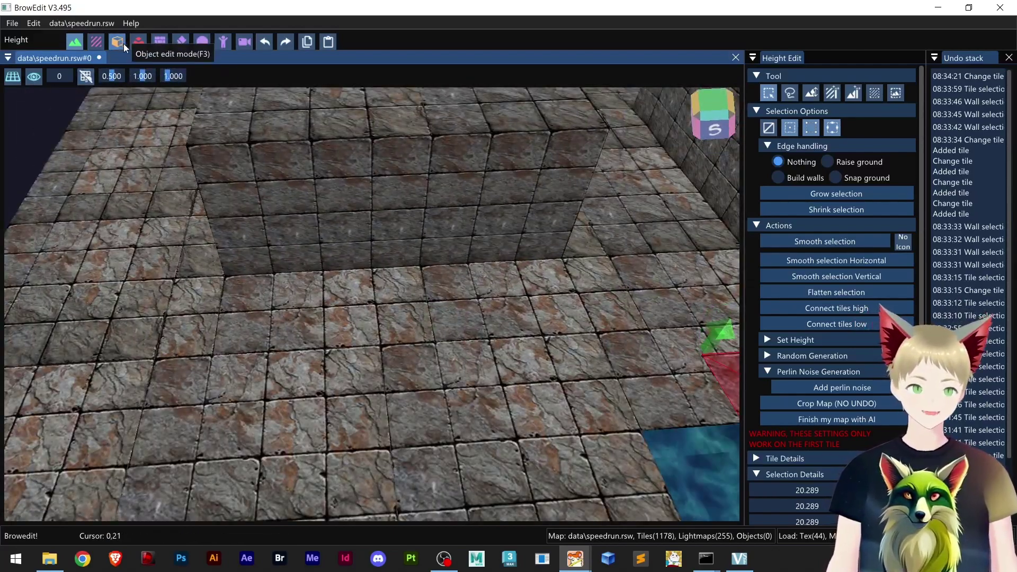
pyautogui.hotkey('ctrl', 'z')
# Step: Select two adjacent wall segments on the south face of the western block and display their texture mapping editors
pyautogui.keyDown('shift'); pyautogui.moveTo(334, 214); pyautogui.dragTo(358, 240, button='right'); pyautogui.keyUp('shift')
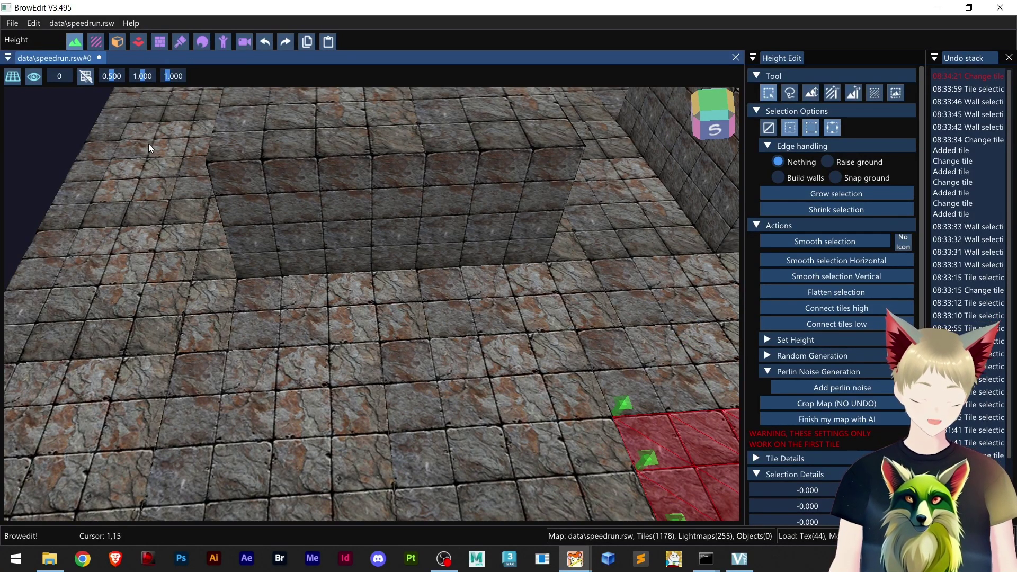
pyautogui.press('F4')
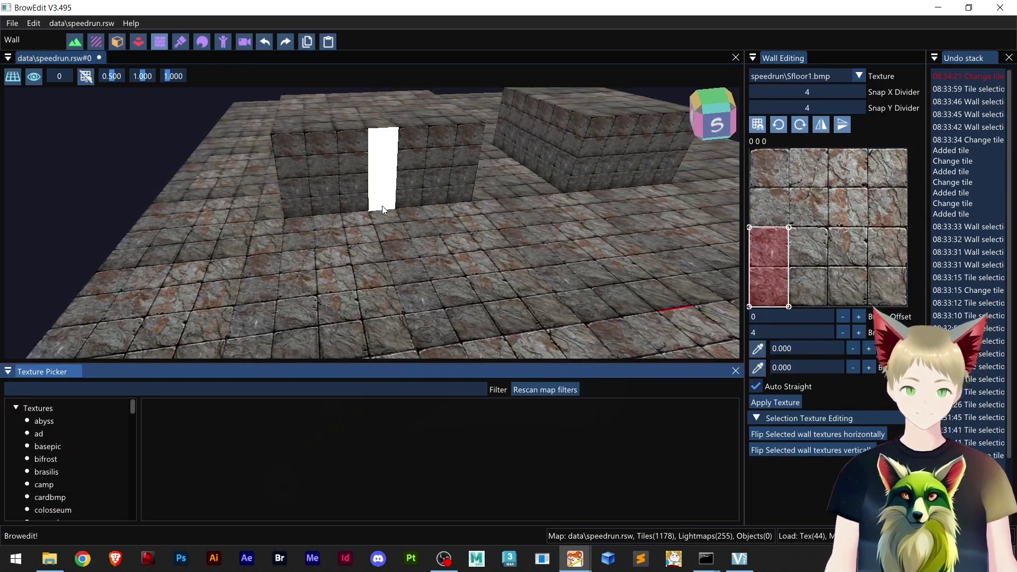
pyautogui.click(383, 206)
pyautogui.keyDown('shift'); pyautogui.moveTo(445, 224); pyautogui.dragTo(425, 242, button='right'); pyautogui.keyUp('shift')
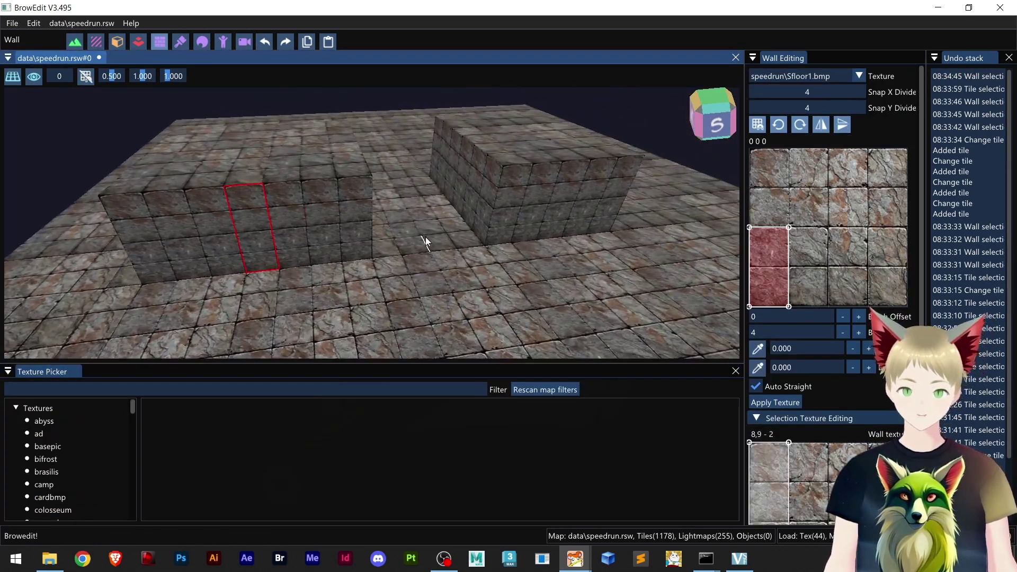
pyautogui.keyDown('shift'); pyautogui.click(300, 267); pyautogui.keyUp('shift')
pyautogui.press('g')
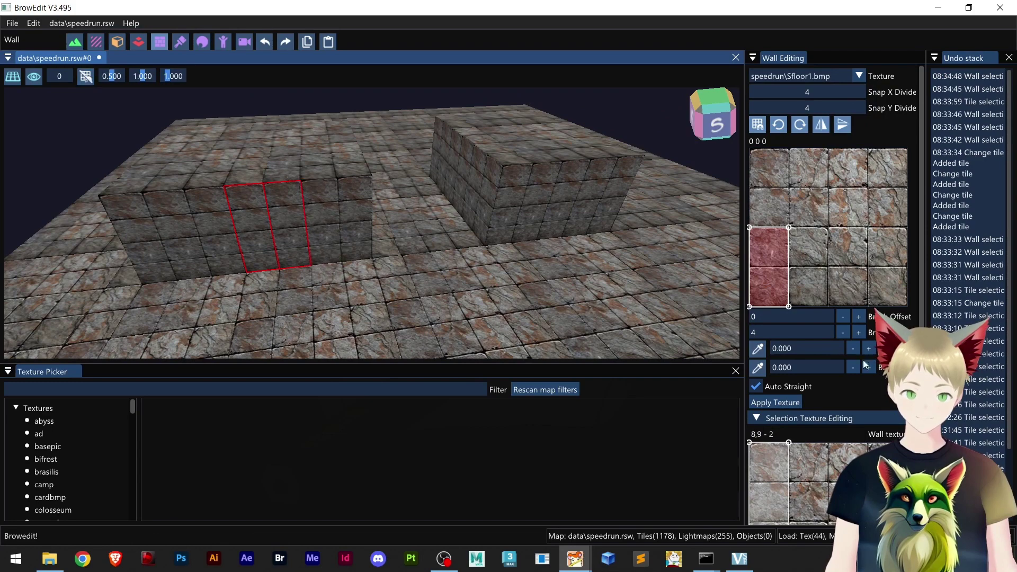
pyautogui.scroll(-5, 832, 264)
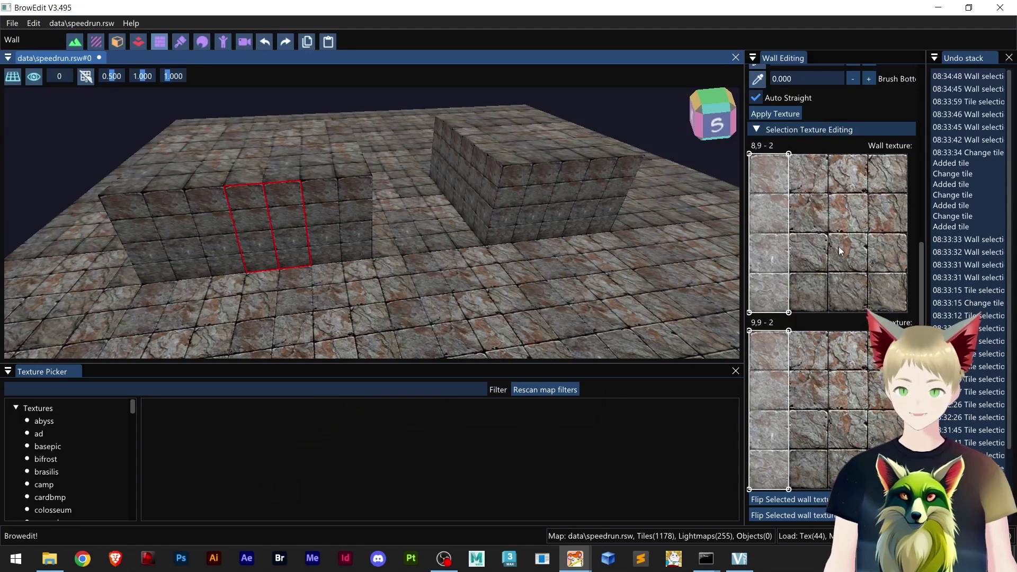
# Step: Apply the lower half of the texture's first column to the two selected wall segments on the western block
pyautogui.scroll(5, 842, 257)
pyautogui.press('a')
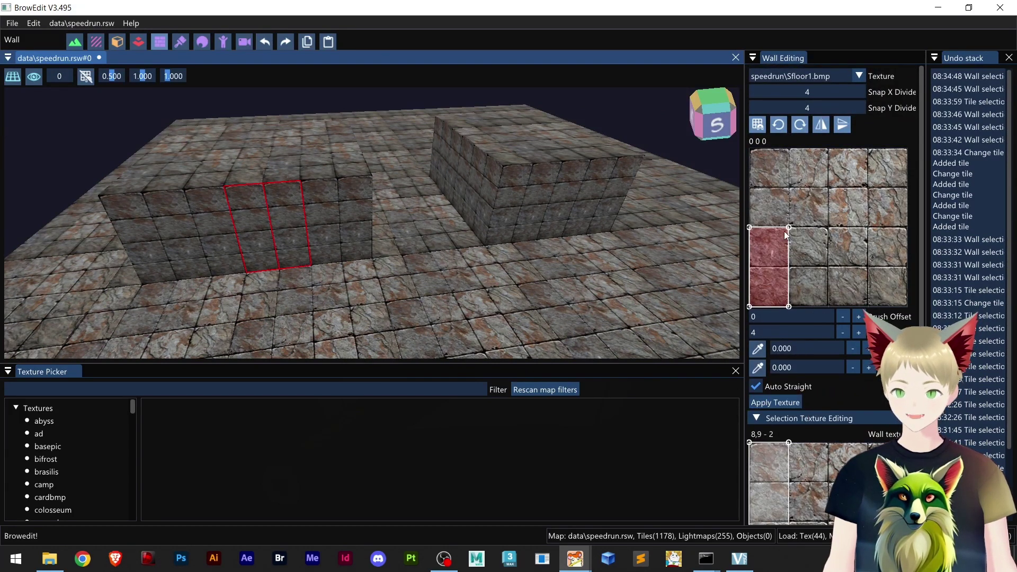
pyautogui.moveTo(791, 233)
pyautogui.mouseDown()
pyautogui.moveTo(868, 191)
pyautogui.moveTo(915, 149)
pyautogui.moveTo(776, 234)
pyautogui.mouseUp()
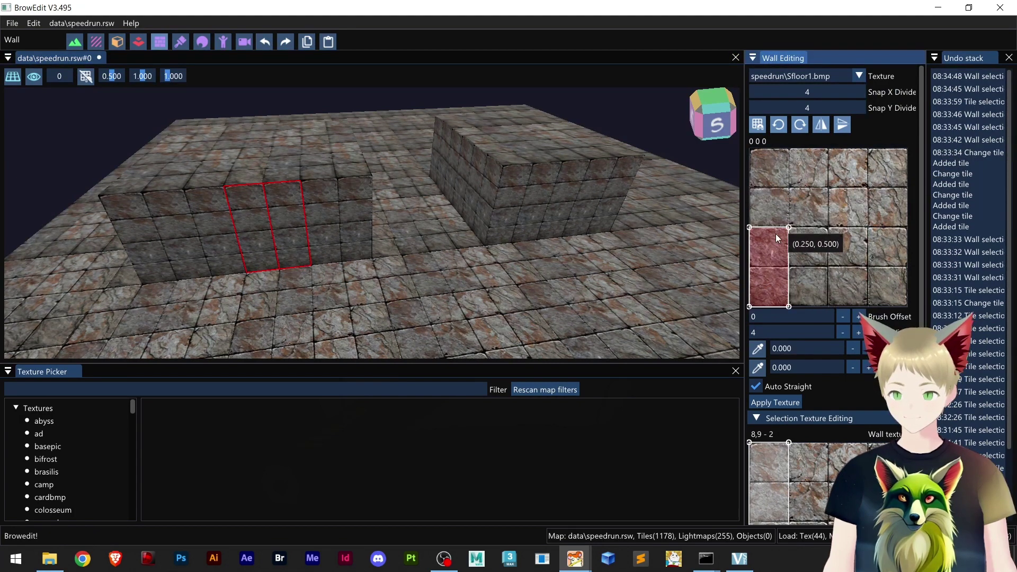
pyautogui.click(769, 406)
pyautogui.click(770, 404)
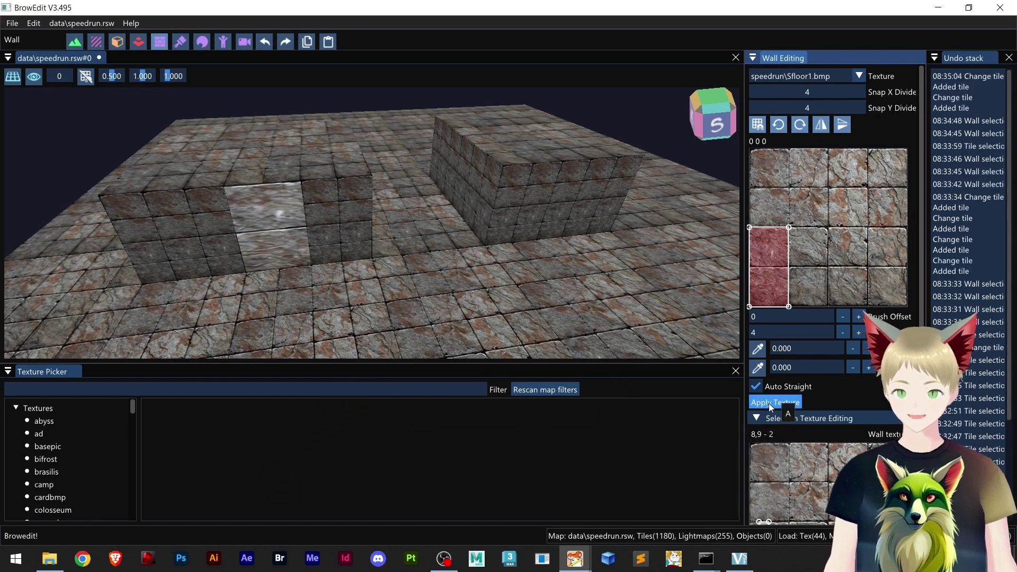
pyautogui.moveTo(415, 279); pyautogui.dragTo(684, 215, button='right')
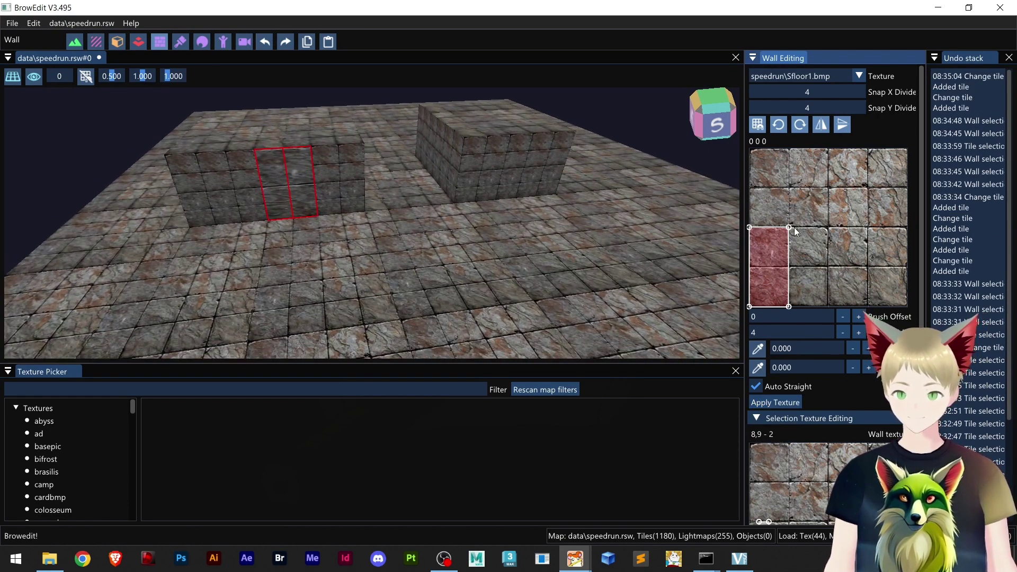
# Step: Apply the texture's full-height first column to the selected walls, and replace it with the texture's full-width bottom row
pyautogui.moveTo(789, 227); pyautogui.dragTo(789, 151)
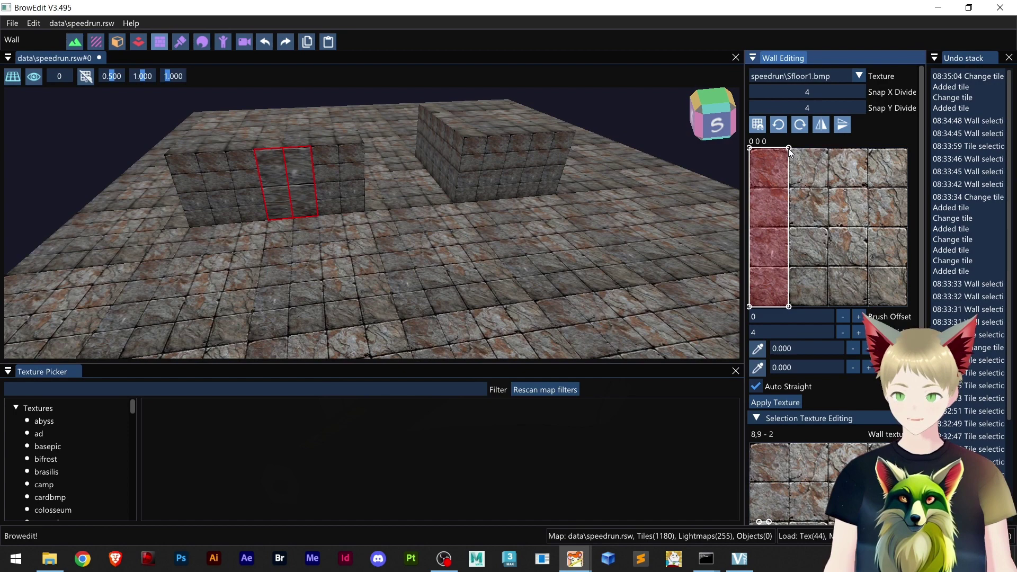
pyautogui.click(774, 401)
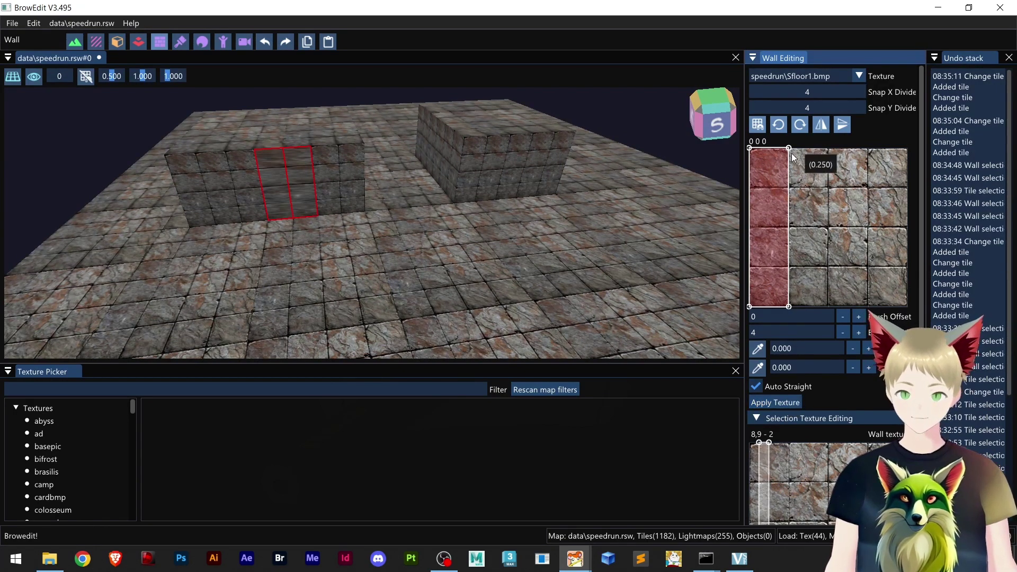
pyautogui.moveTo(789, 148); pyautogui.dragTo(904, 260)
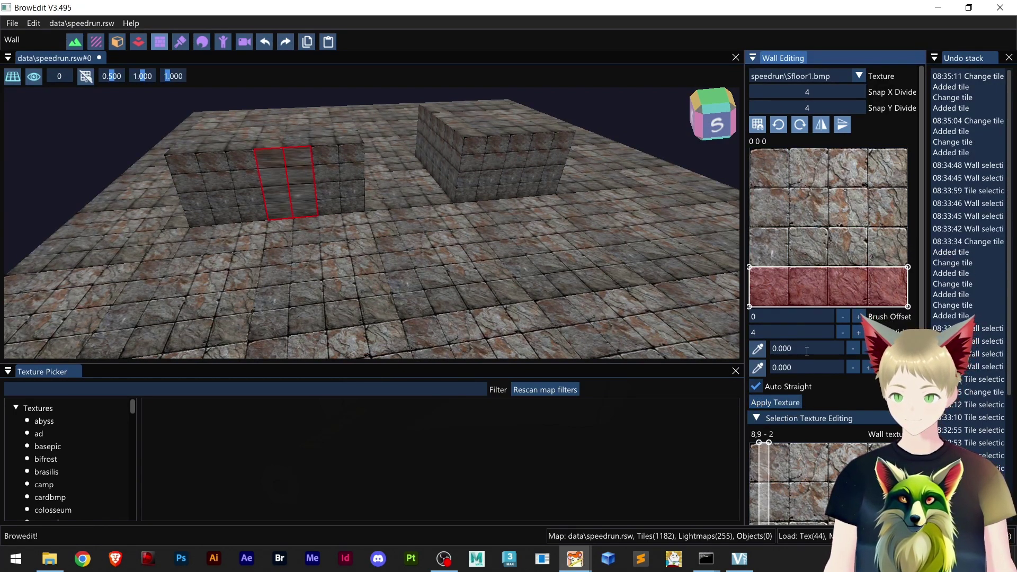
pyautogui.click(775, 402)
pyautogui.scroll(5, 309, 250)
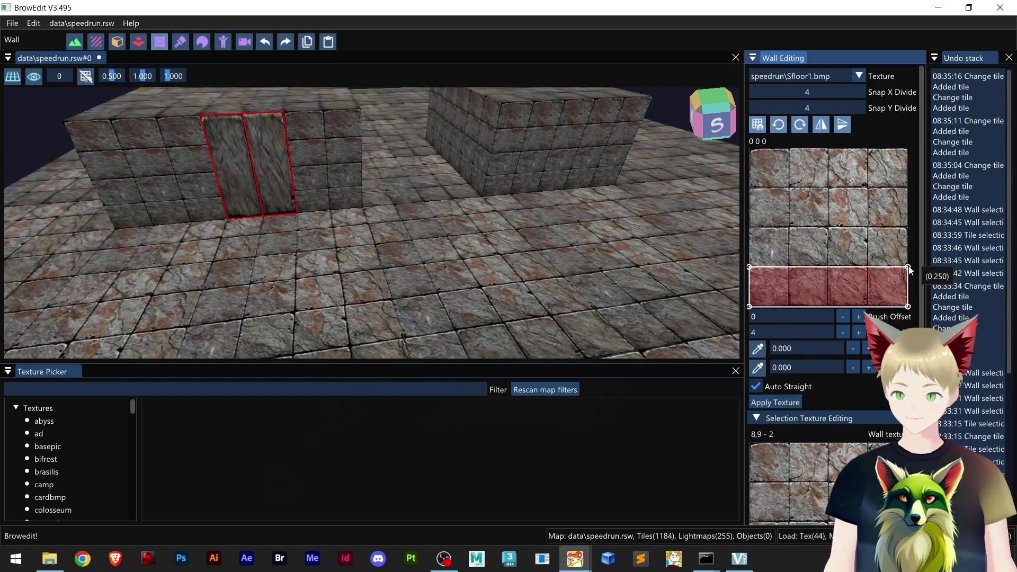
# Step: Extend the brush region to the whole Sfloor1.bmp texture and apply it to the two selected wall segments
pyautogui.moveTo(908, 266); pyautogui.dragTo(901, 155)
pyautogui.scroll(-4, 901, 258)
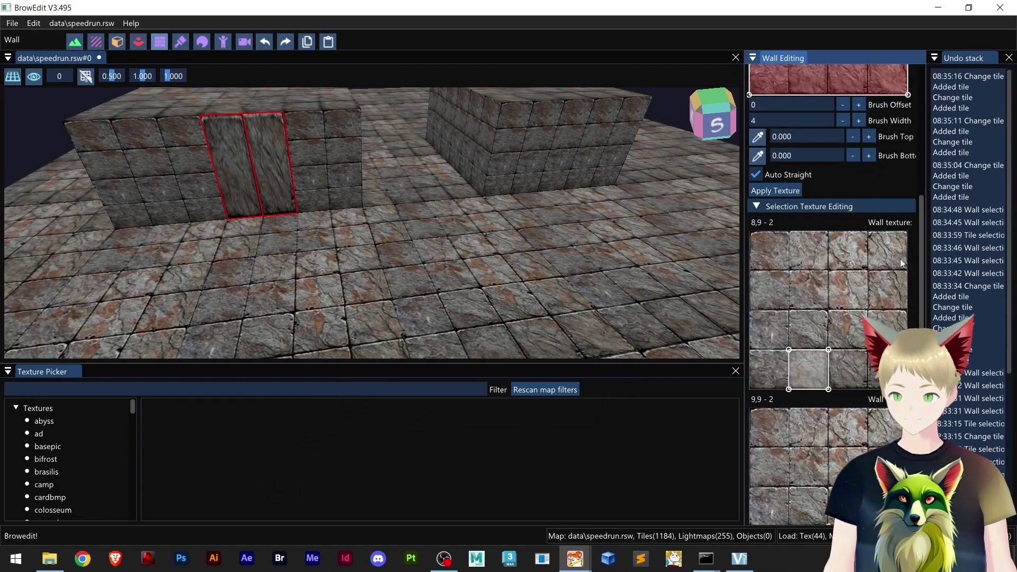
pyautogui.scroll(-2, 821, 371)
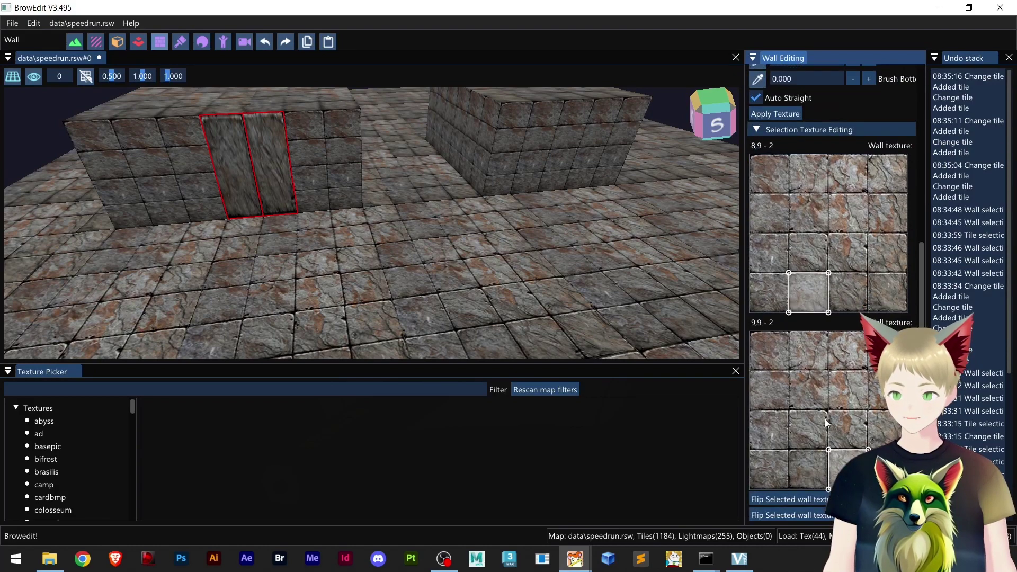
pyautogui.scroll(4, 843, 370)
pyautogui.click(779, 327)
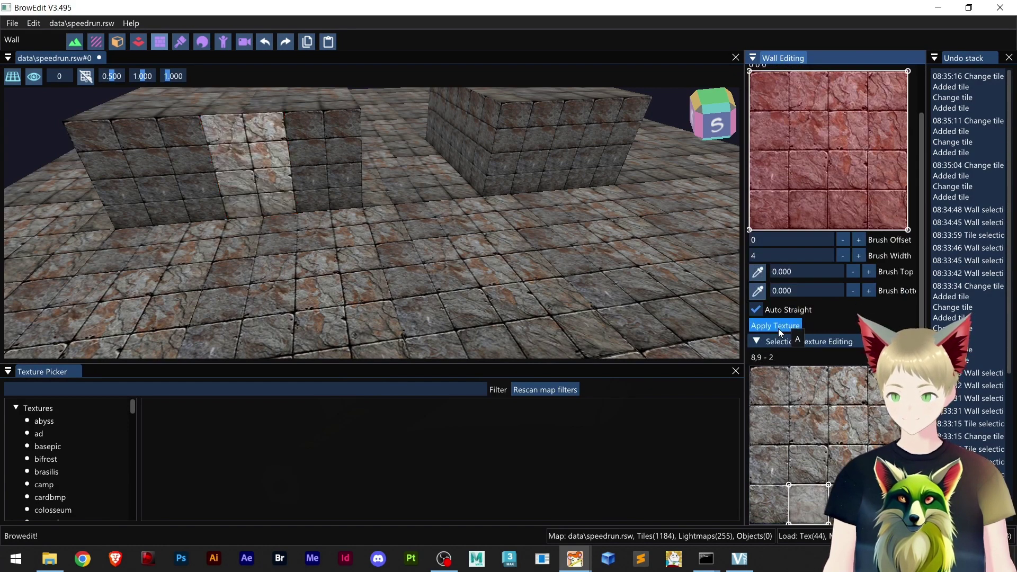
# Step: Shift the texture mapping of the two selected wall segments directly on the western block's south face
pyautogui.moveTo(459, 224)
pyautogui.mouseDown(button='right')
pyautogui.moveTo(467, 233)
pyautogui.moveTo(409, 218)
pyautogui.moveTo(376, 221)
pyautogui.moveTo(436, 210)
pyautogui.moveTo(404, 218)
pyautogui.moveTo(440, 223)
pyautogui.mouseUp(button='right')
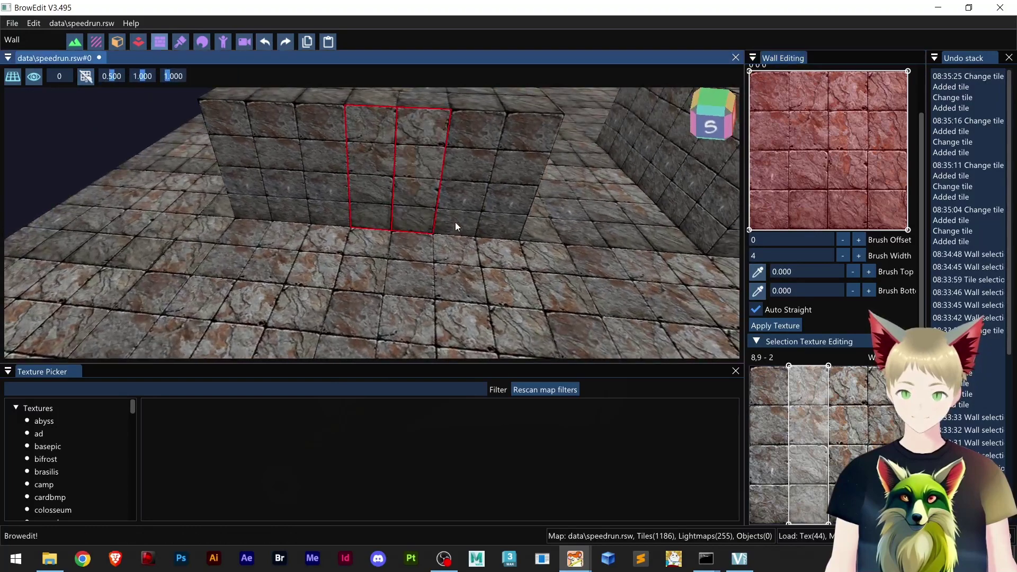
pyautogui.moveTo(423, 222); pyautogui.dragTo(359, 211)
pyautogui.click(359, 215)
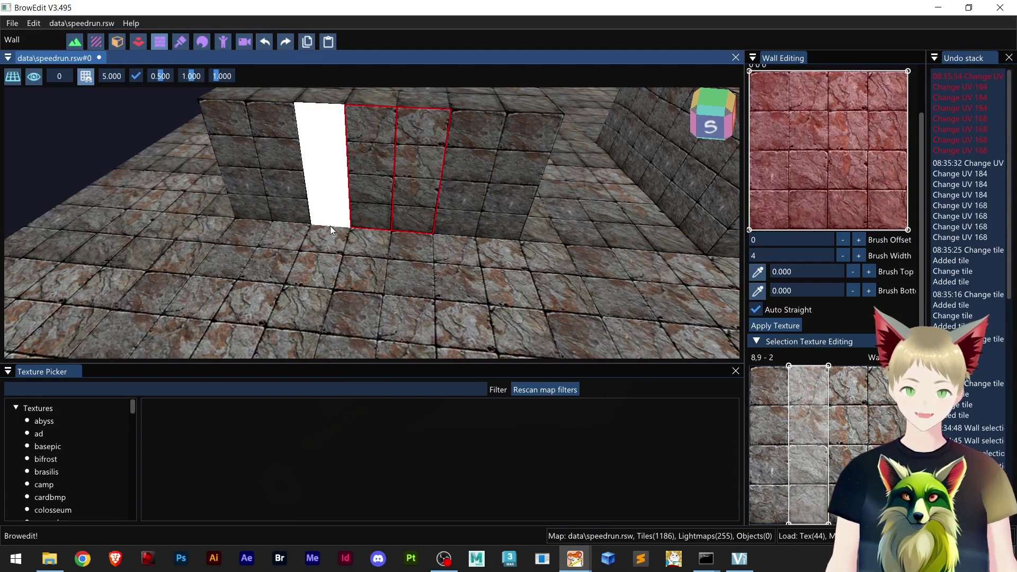
# Step: Extend the selection by one wall segment on each side and try a texture mapping change on all four
pyautogui.keyDown('shift'); pyautogui.click(328, 231); pyautogui.keyUp('shift')
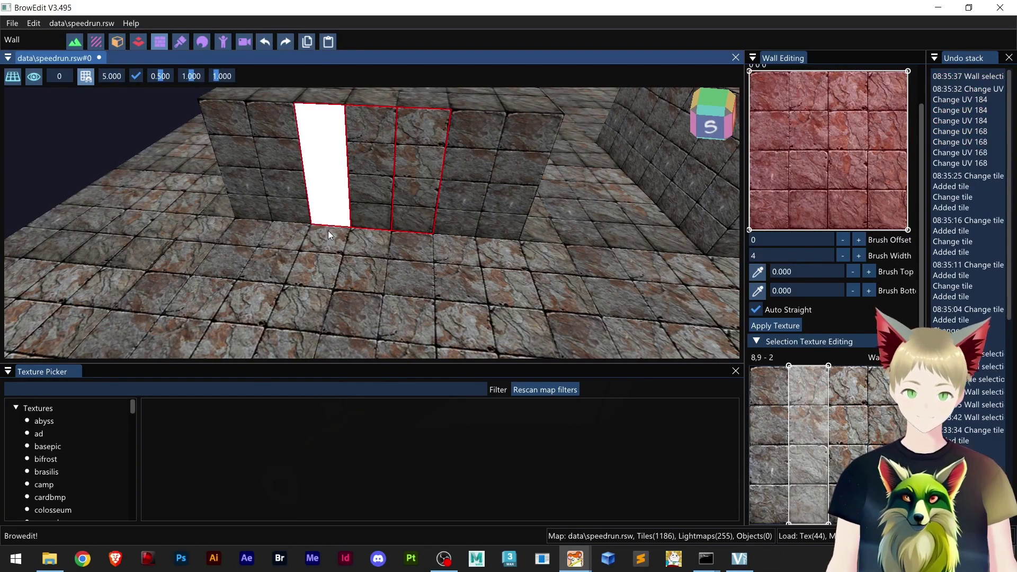
pyautogui.keyDown('shift'); pyautogui.click(456, 235); pyautogui.keyUp('shift')
pyautogui.keyDown('shift'); pyautogui.moveTo(404, 230); pyautogui.dragTo(346, 187, button='middle'); pyautogui.keyUp('shift')
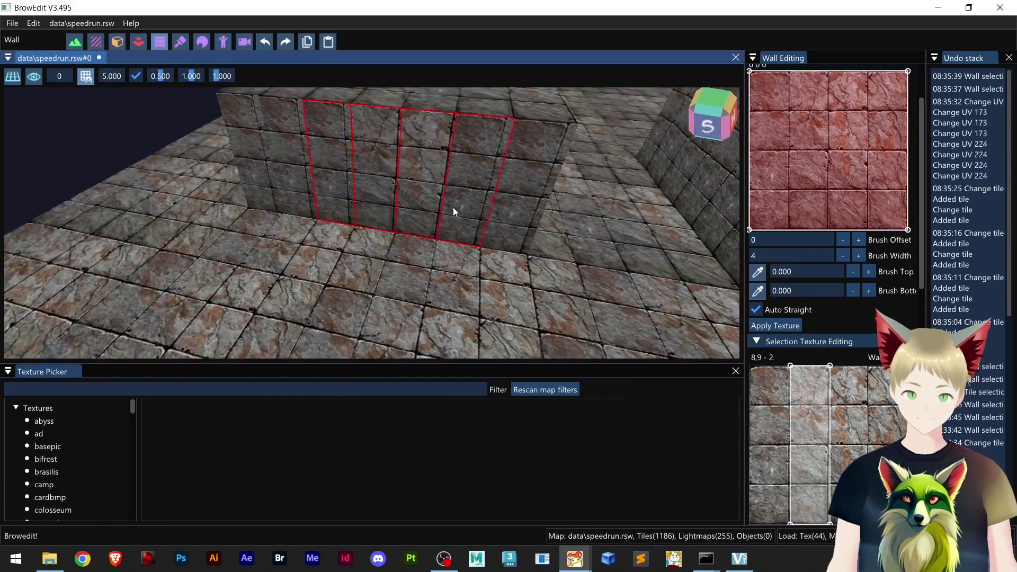
pyautogui.press('h')
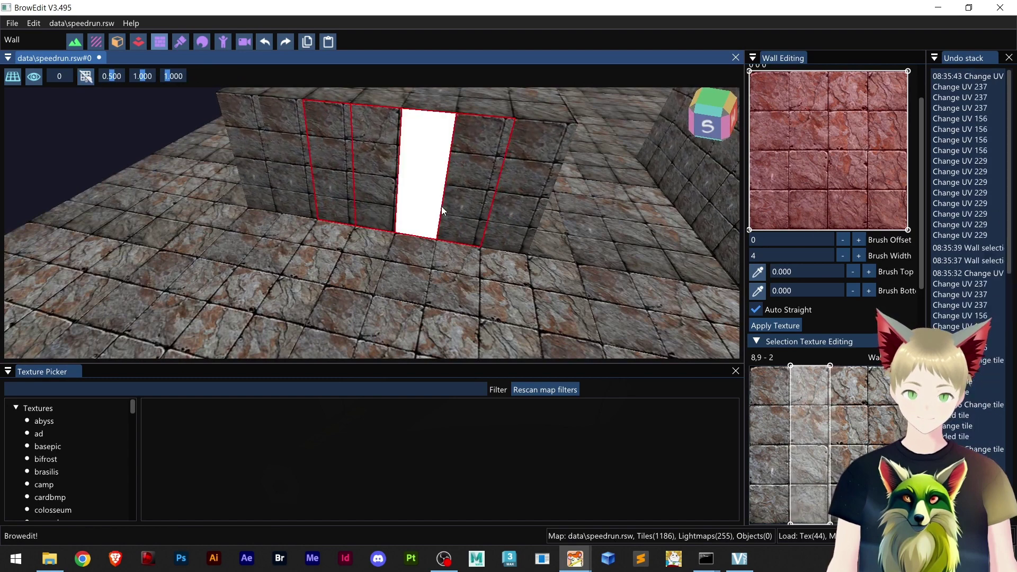
# Step: Select a single wall segment on the western block's south face, try shifting its texture, and undo the changes
pyautogui.click(334, 223)
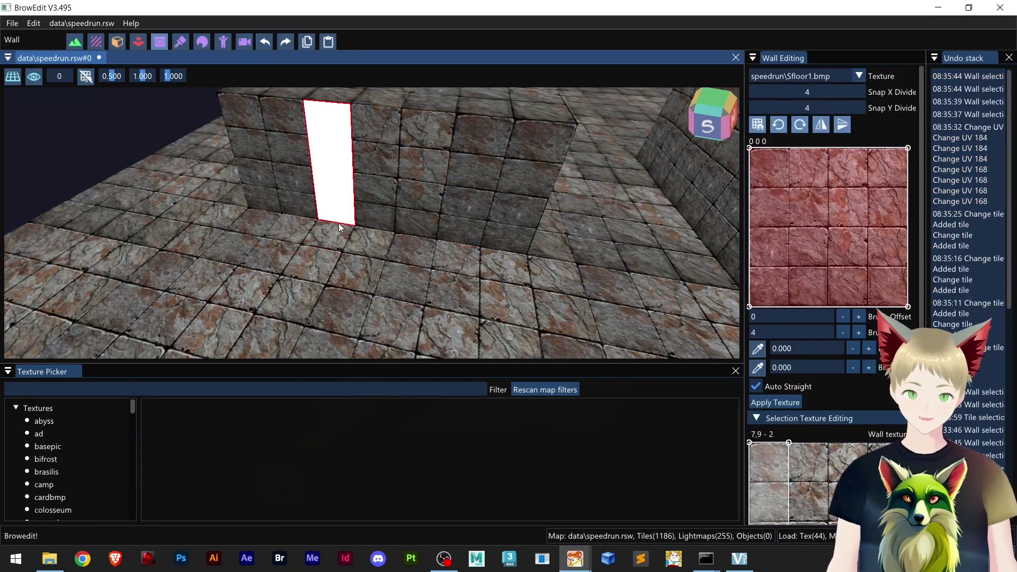
pyautogui.keyDown('shift'); pyautogui.moveTo(358, 215); pyautogui.dragTo(260, 186); pyautogui.keyUp('shift')
pyautogui.hotkey('ctrl', 'z')
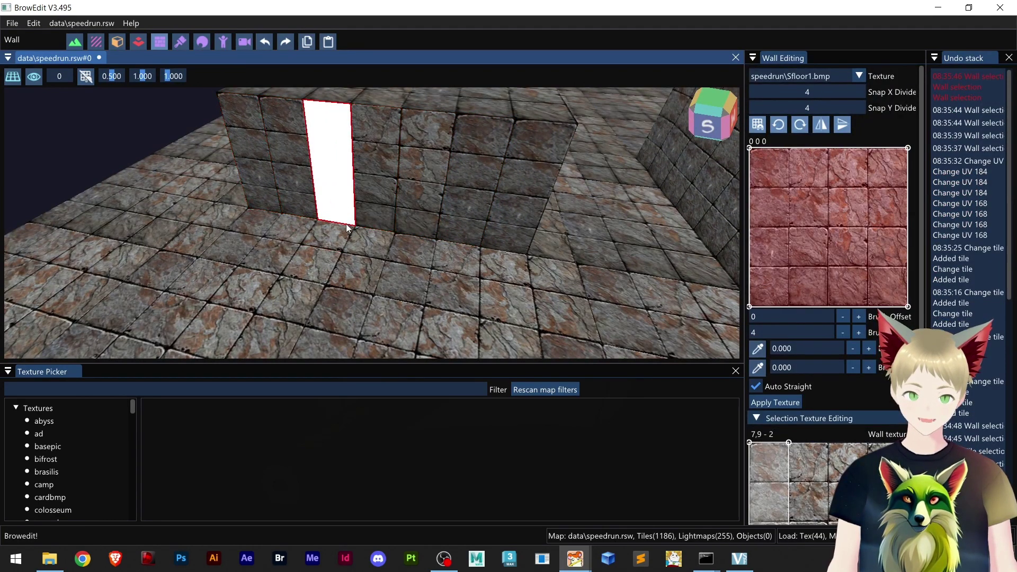
pyautogui.keyDown('shift'); pyautogui.moveTo(341, 211); pyautogui.dragTo(378, 228); pyautogui.keyUp('shift')
pyautogui.hotkey('ctrl', 'z')
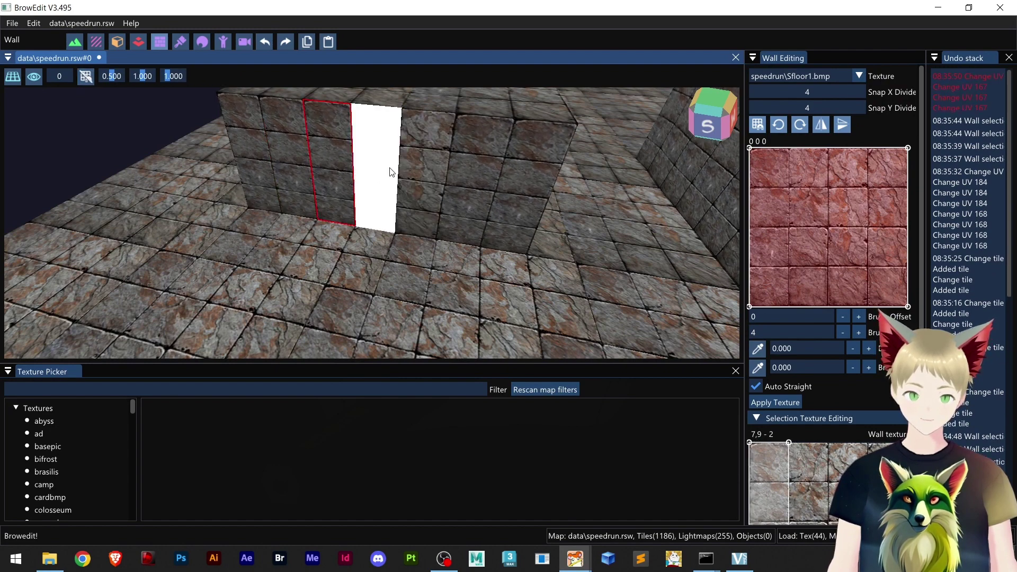
# Step: Select a wall segment on the eastern block's south face, try sliding its texture, and undo the change and selection
pyautogui.moveTo(477, 222); pyautogui.dragTo(330, 245, button='right')
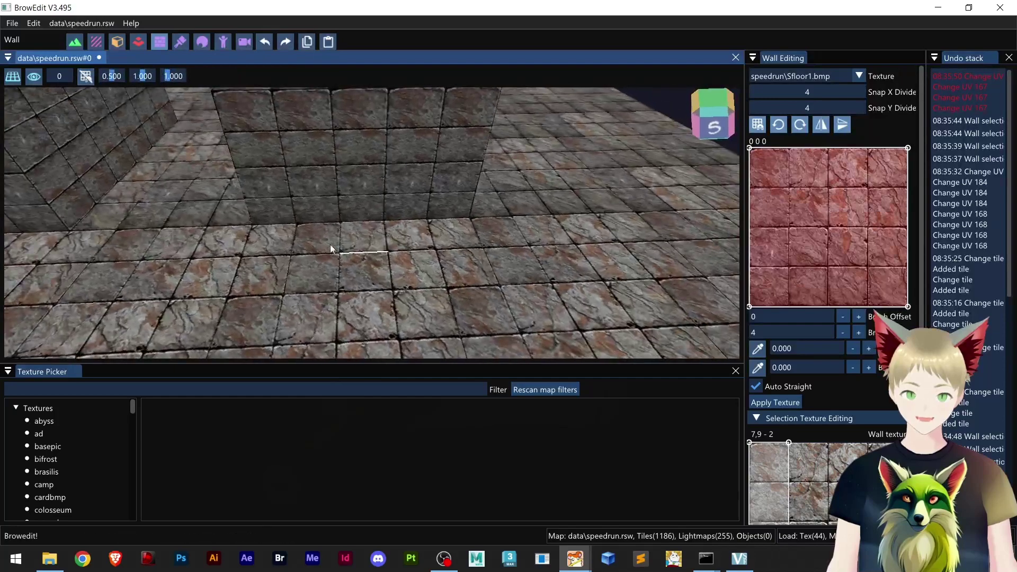
pyautogui.click(316, 223)
pyautogui.scroll(-5, 390, 260)
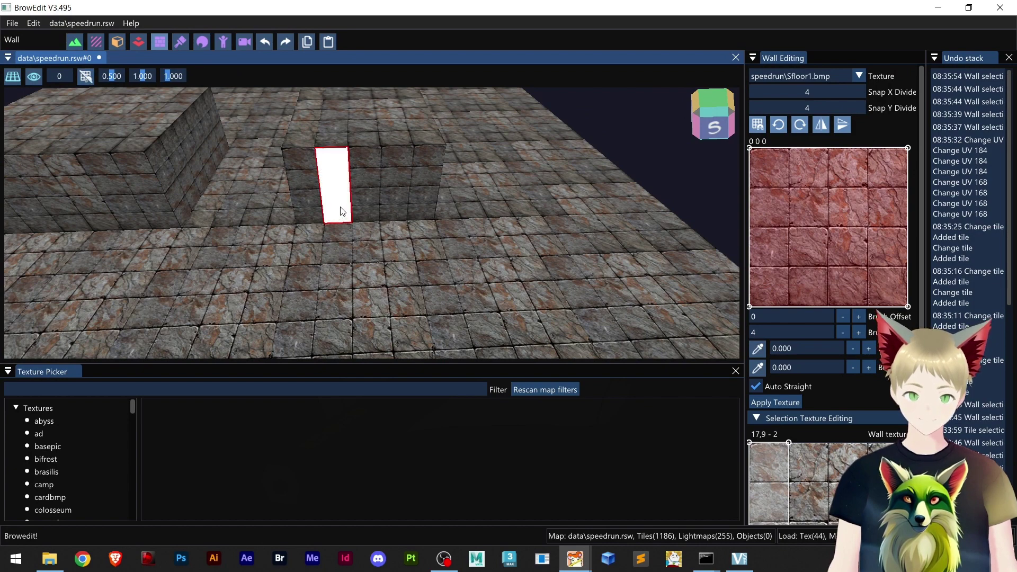
pyautogui.moveTo(338, 200); pyautogui.dragTo(759, 198)
pyautogui.hotkey('ctrl', 'z')
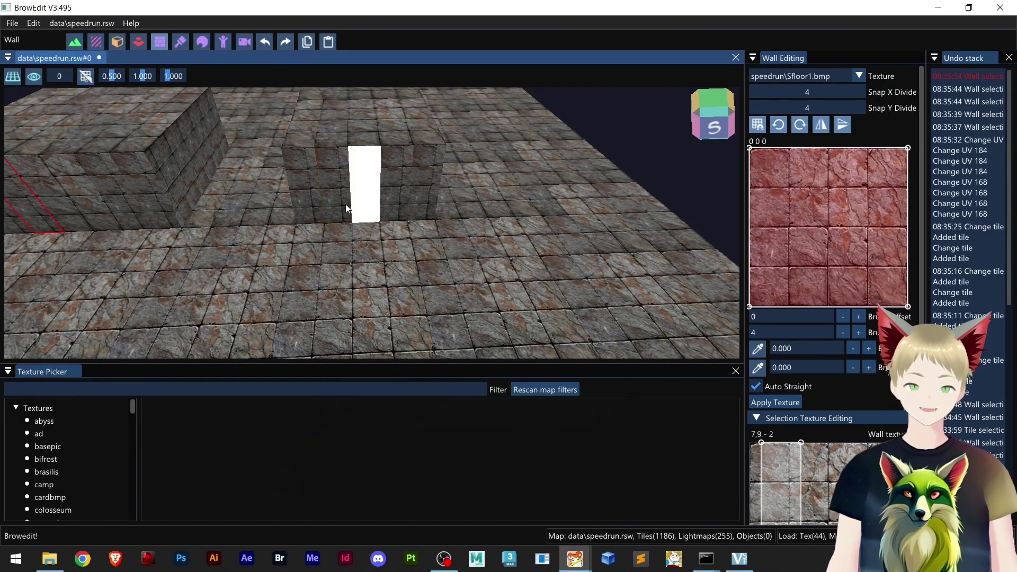
pyautogui.hotkey('ctrl', 'z')
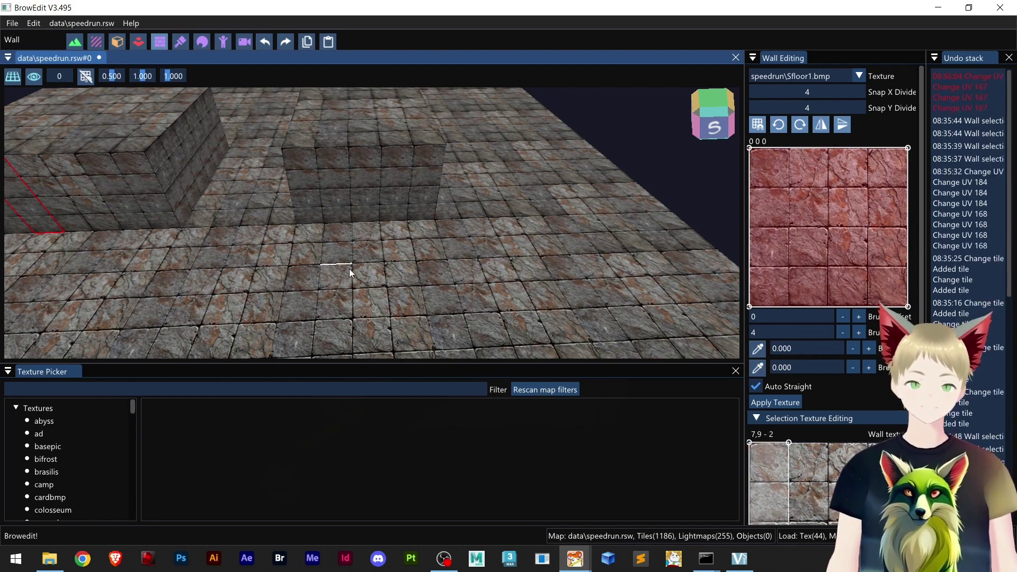
# Step: Select the second wall segment from the west on the eastern block's south face for grid-snapped texture shifting
pyautogui.click(342, 222)
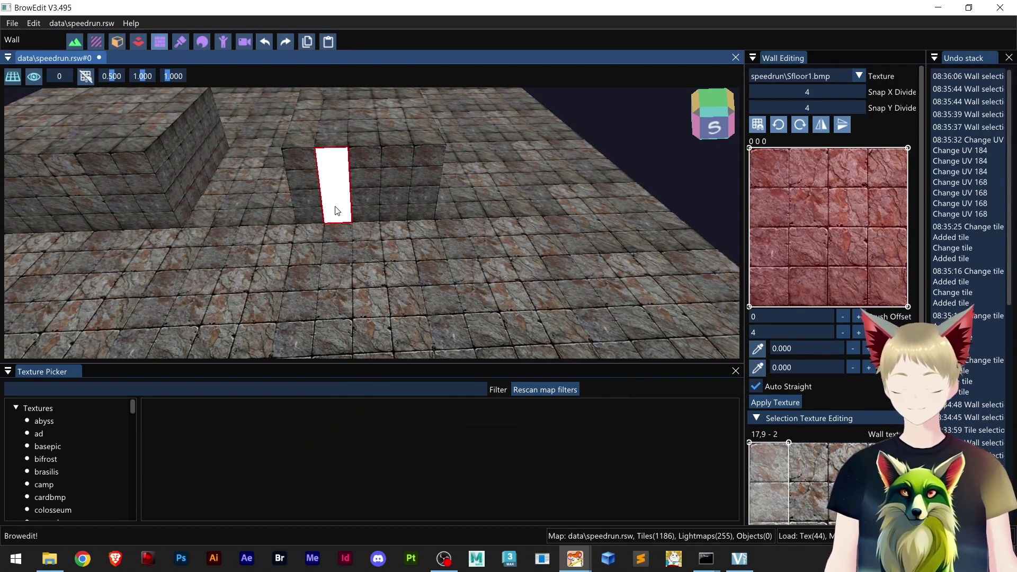
pyautogui.press('shift')
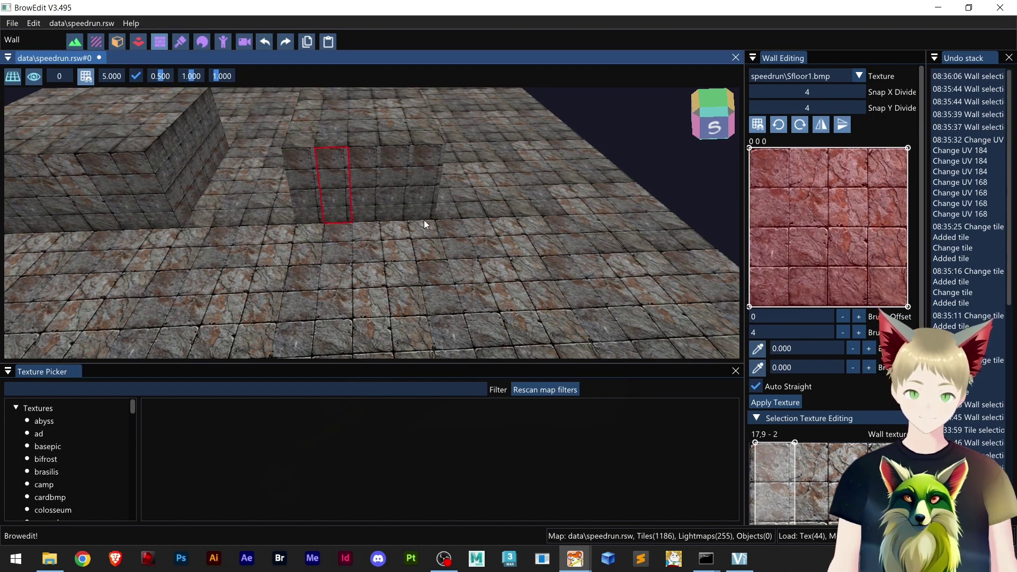
# Step: Try shifting the selected wall's texture mapping, and undo the shift together with the stray wall selections
pyautogui.moveTo(386, 217); pyautogui.dragTo(574, 205)
pyautogui.click(401, 240)
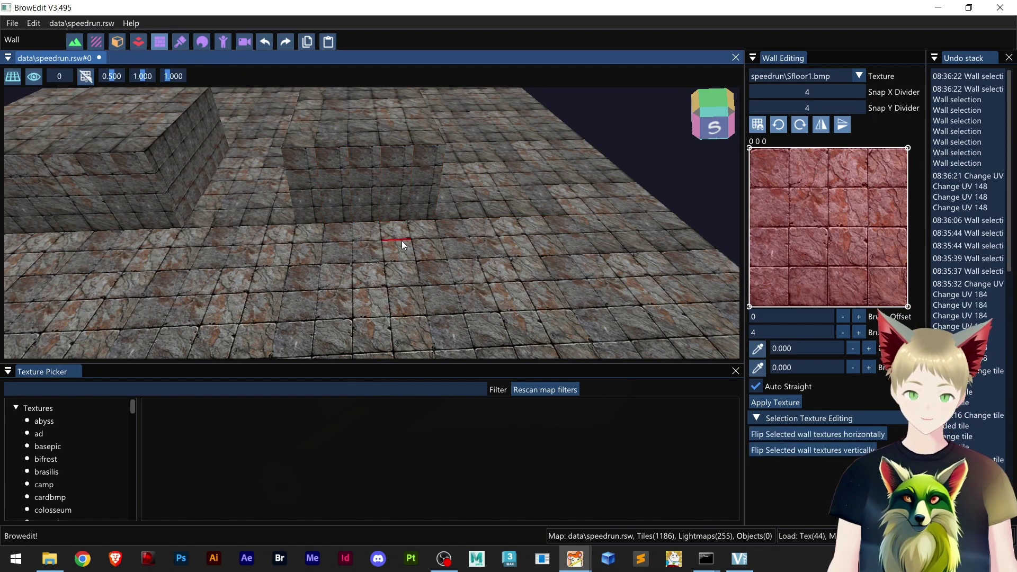
pyautogui.hotkey('ctrl', 'z')
pyautogui.hotkey('ctrl', 'z')
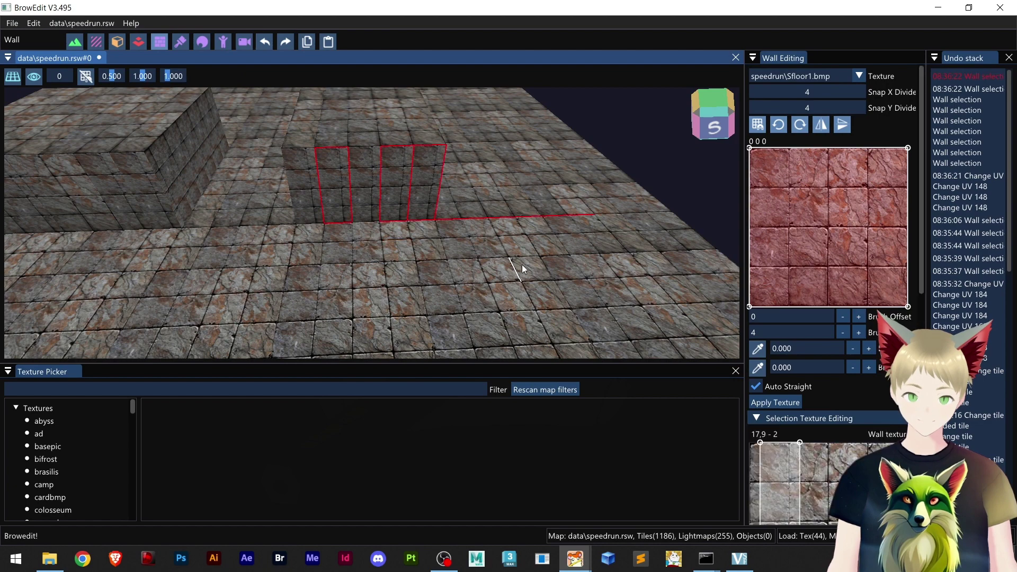
pyautogui.scroll(-1, 809, 472)
pyautogui.scroll(-1, 809, 473)
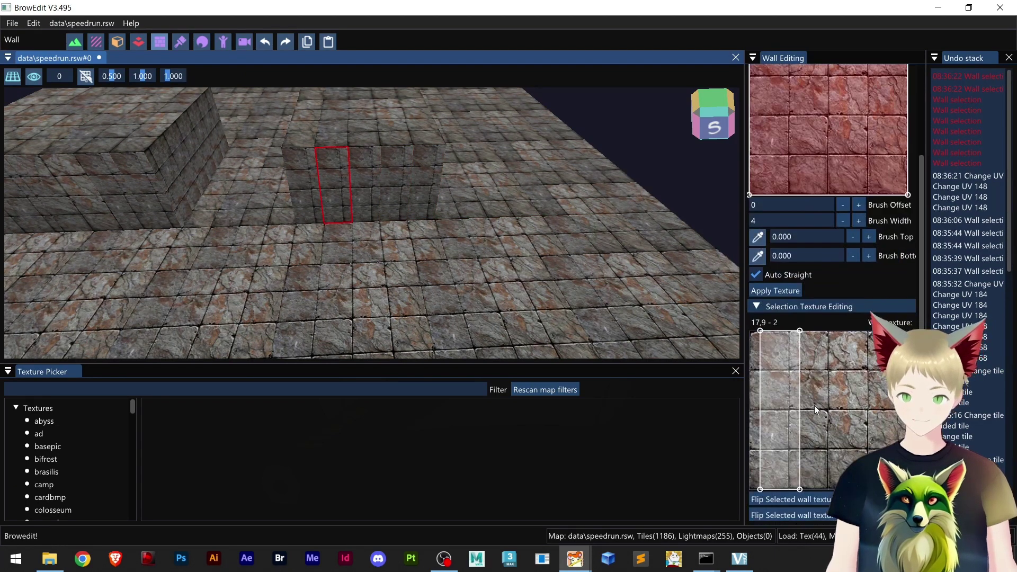
pyautogui.hotkey('ctrl', 'z')
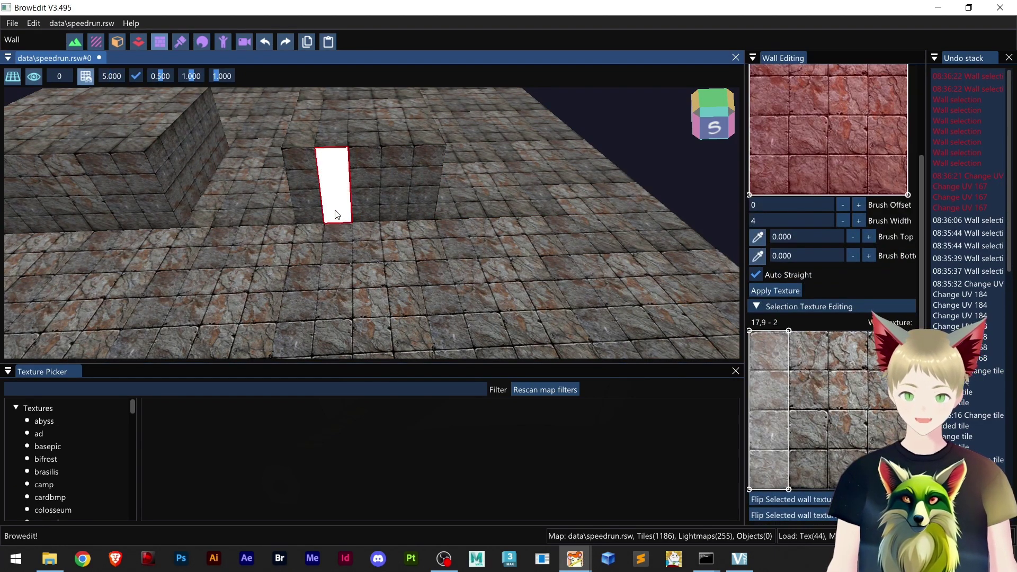
# Step: Slide the selected wall segment's texture mapping horizontally until it covers about the fourth column of the texture
pyautogui.keyDown('shift'); pyautogui.moveTo(335, 210); pyautogui.dragTo(449, 202); pyautogui.keyUp('shift')
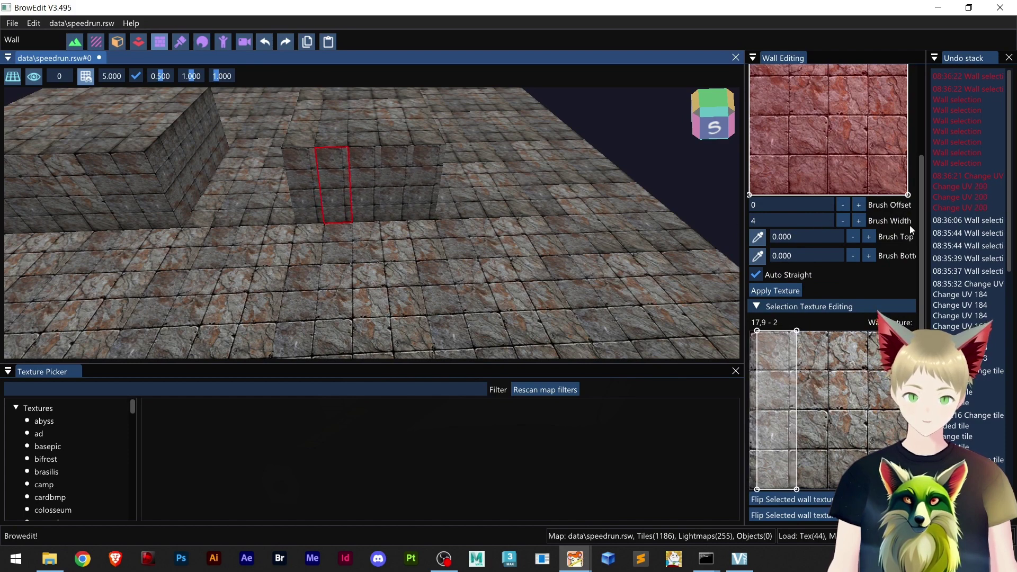
pyautogui.keyDown('shift'); pyautogui.moveTo(513, 228); pyautogui.dragTo(342, 223); pyautogui.keyUp('shift')
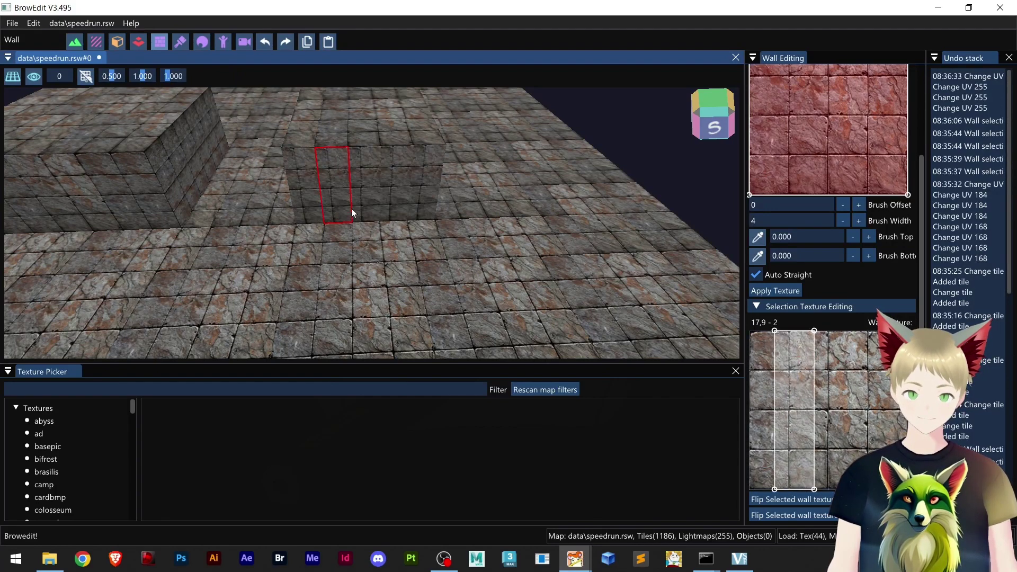
pyautogui.moveTo(505, 192); pyautogui.dragTo(487, 194)
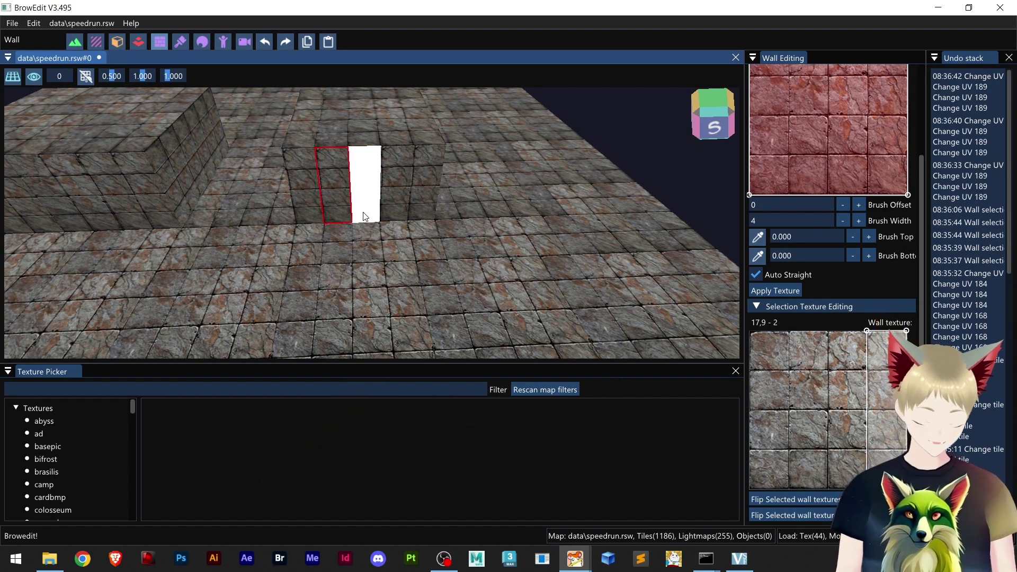
# Step: Select the fourth wall segment from the west on the eastern block's south face and slide its texture mapping onto about the second texture column
pyautogui.click(396, 218)
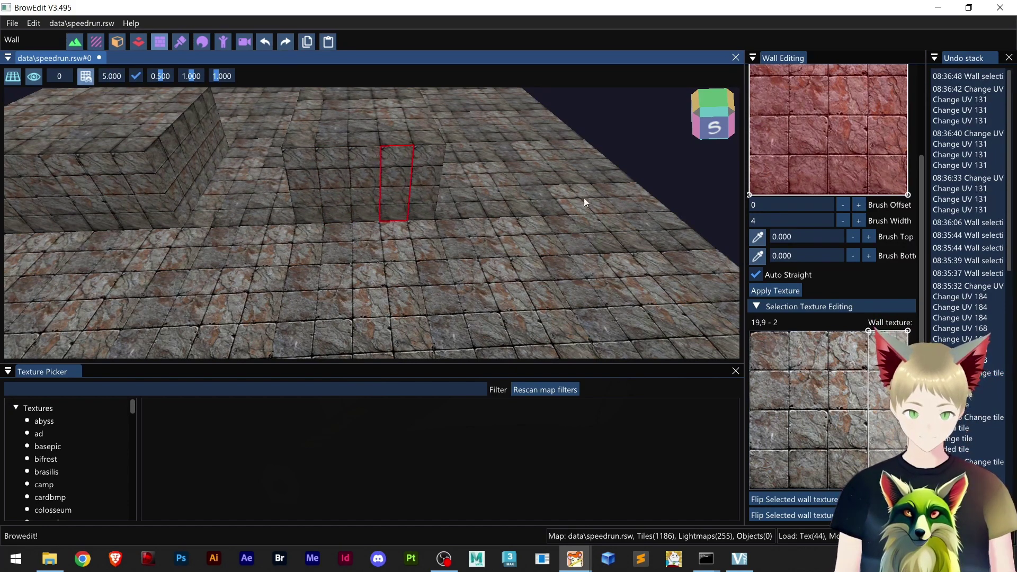
pyautogui.press('shift')
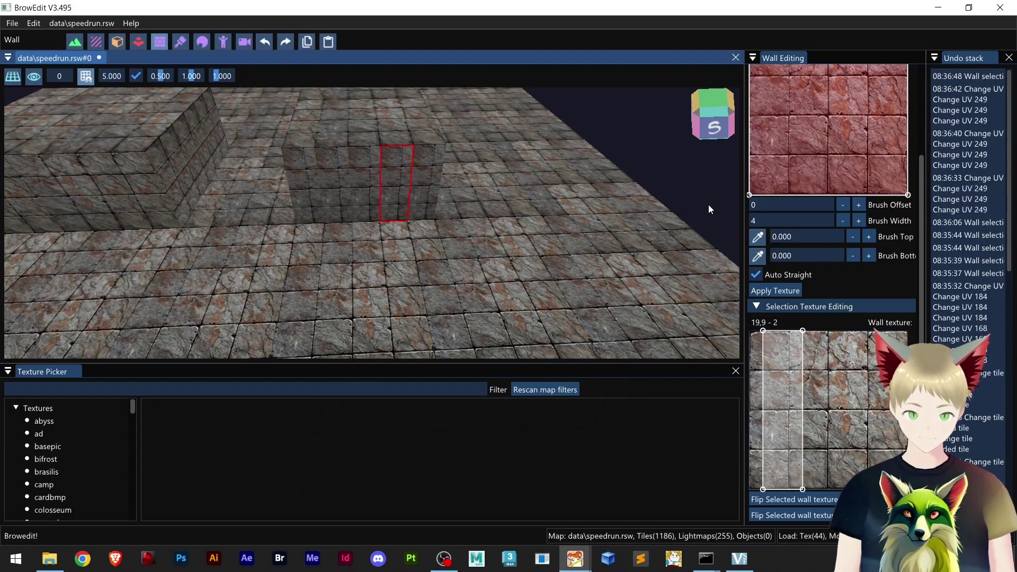
pyautogui.moveTo(378, 227); pyautogui.dragTo(477, 225)
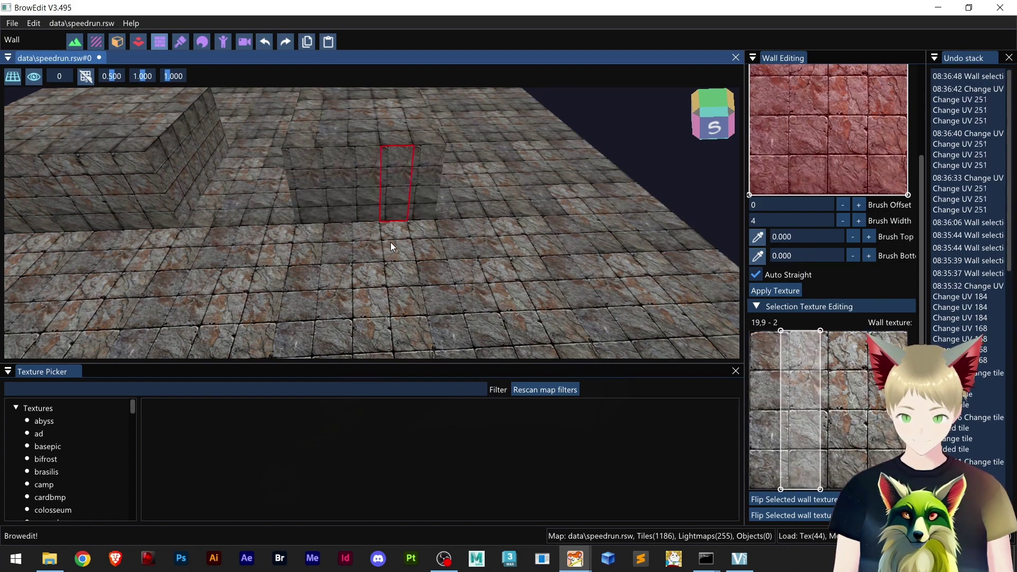
pyautogui.hotkey('ctrl', 'g')
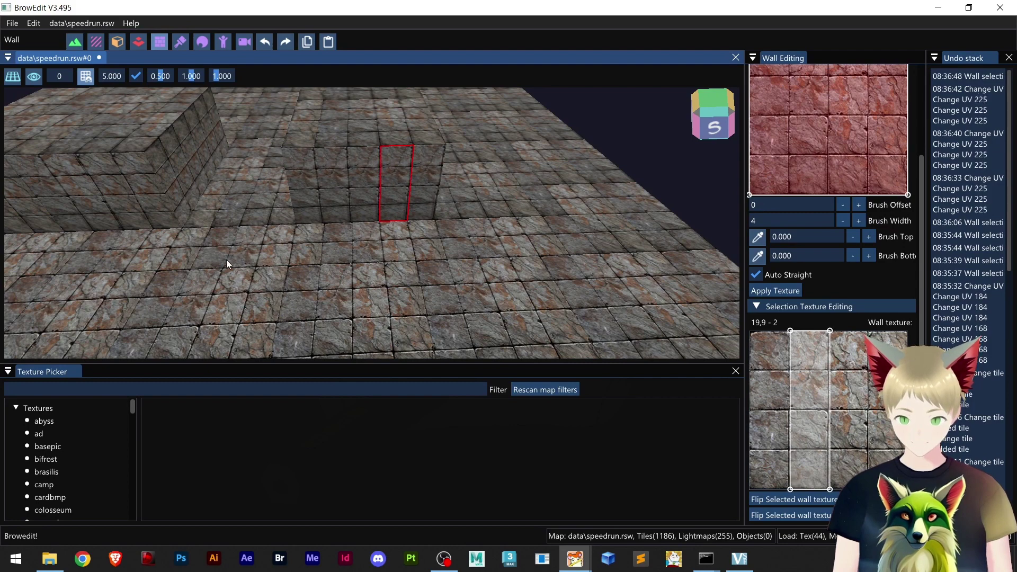
pyautogui.keyDown('shift'); pyautogui.moveTo(227, 260); pyautogui.dragTo(40, 282); pyautogui.keyUp('shift')
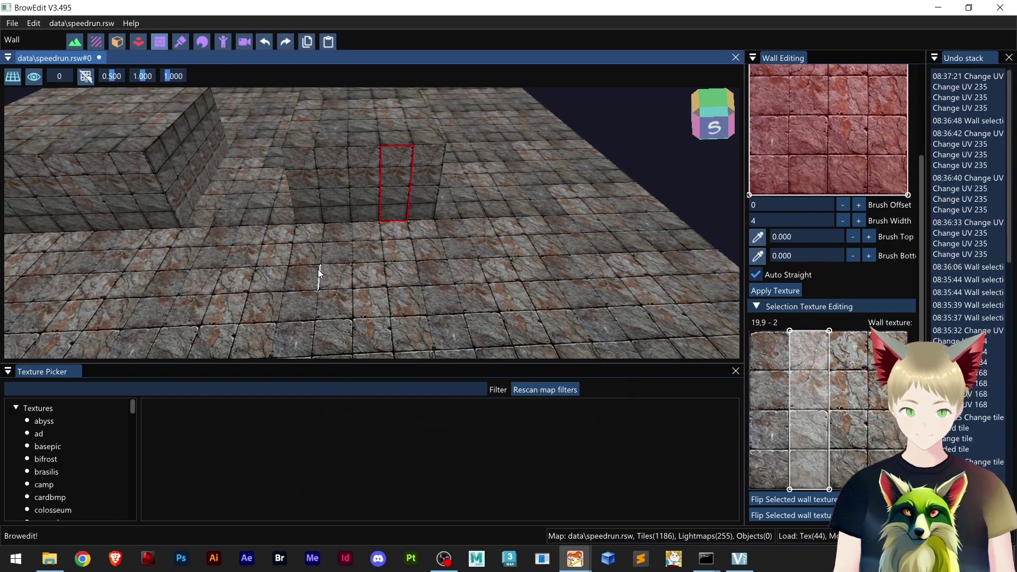
# Step: Try flipping the selected wall segment's texture several times in both flip directions
pyautogui.moveTo(318, 274); pyautogui.dragTo(298, 261, button='middle')
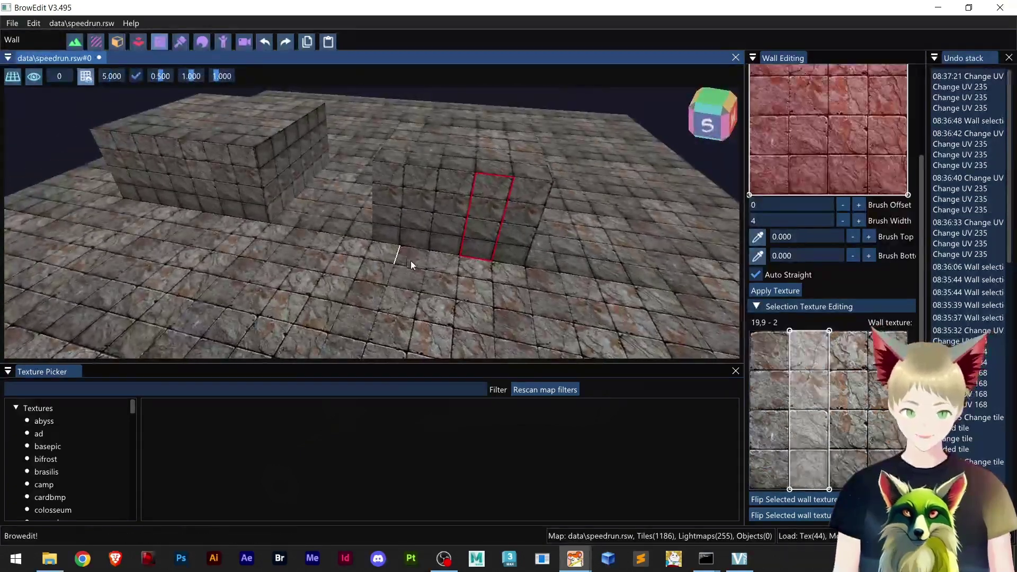
pyautogui.keyDown('shift'); pyautogui.moveTo(411, 265); pyautogui.dragTo(498, 254, button='right'); pyautogui.keyUp('shift')
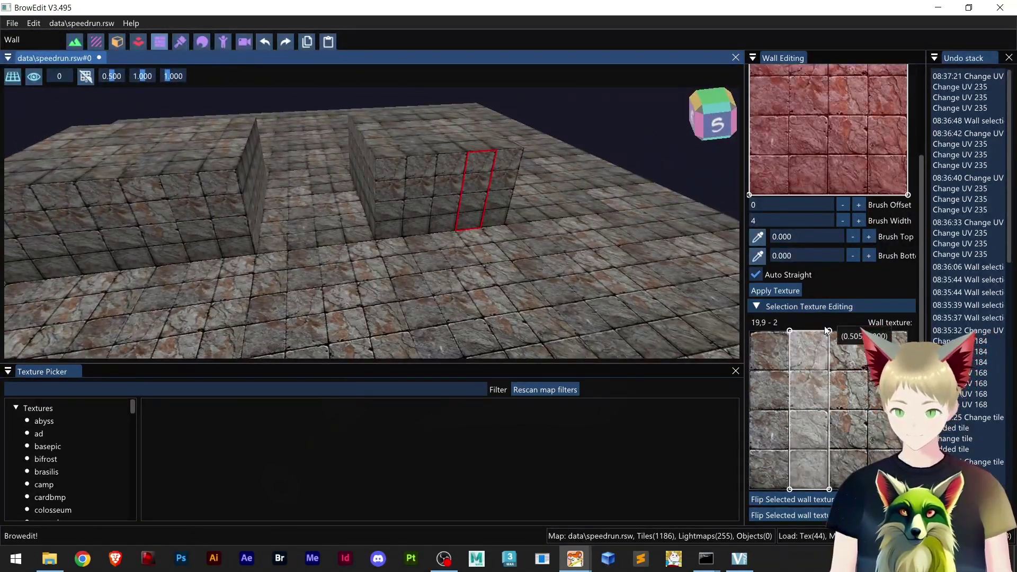
pyautogui.click(800, 501)
pyautogui.click(801, 500)
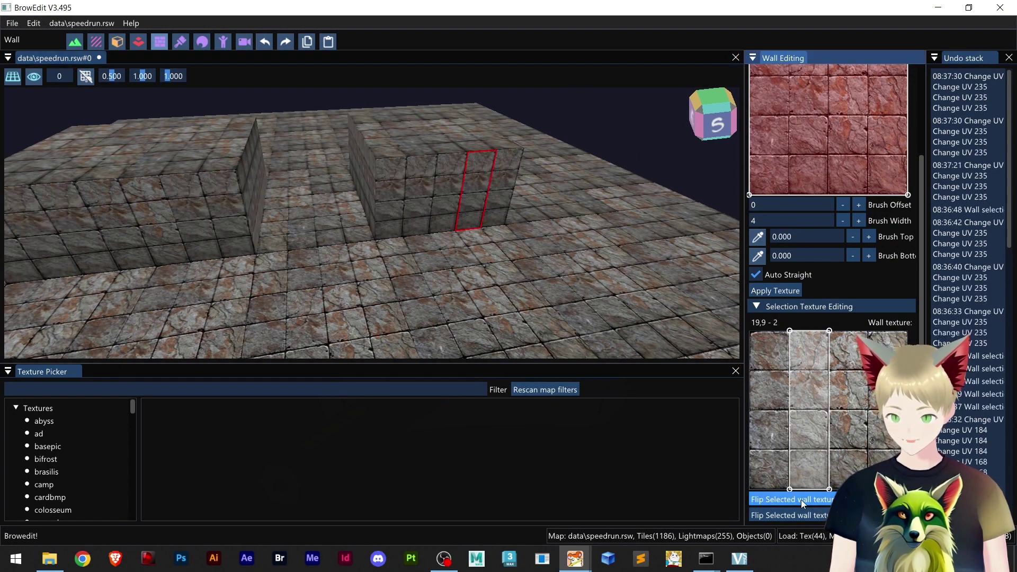
pyautogui.click(800, 514)
pyautogui.click(801, 515)
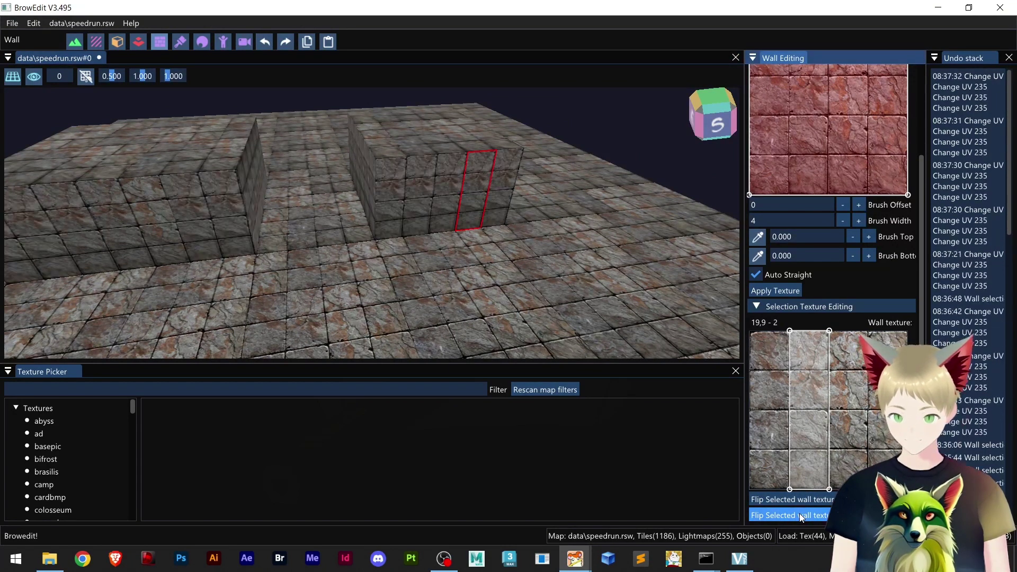
pyautogui.click(801, 515)
pyautogui.click(800, 515)
pyautogui.click(800, 515)
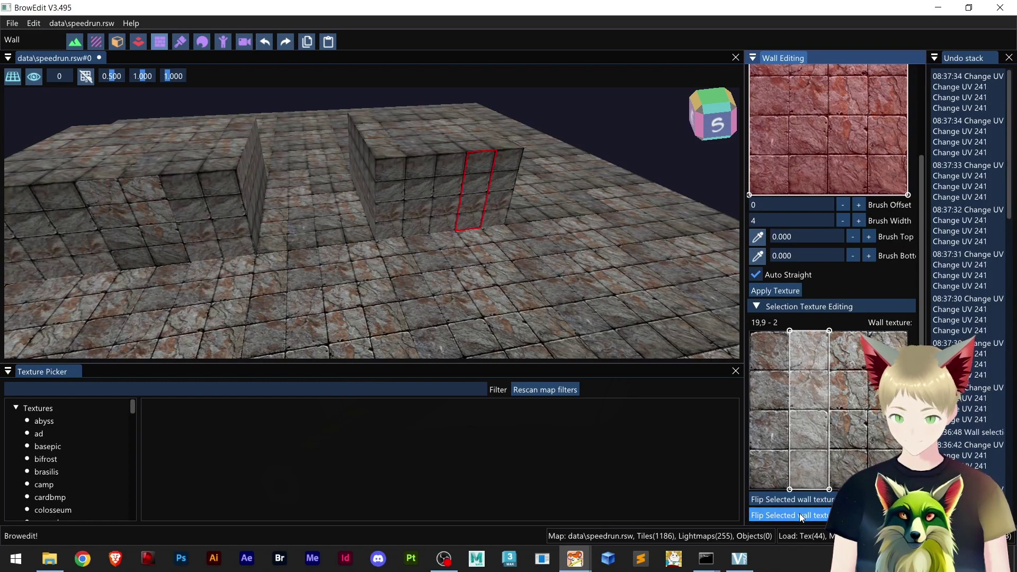
pyautogui.click(801, 515)
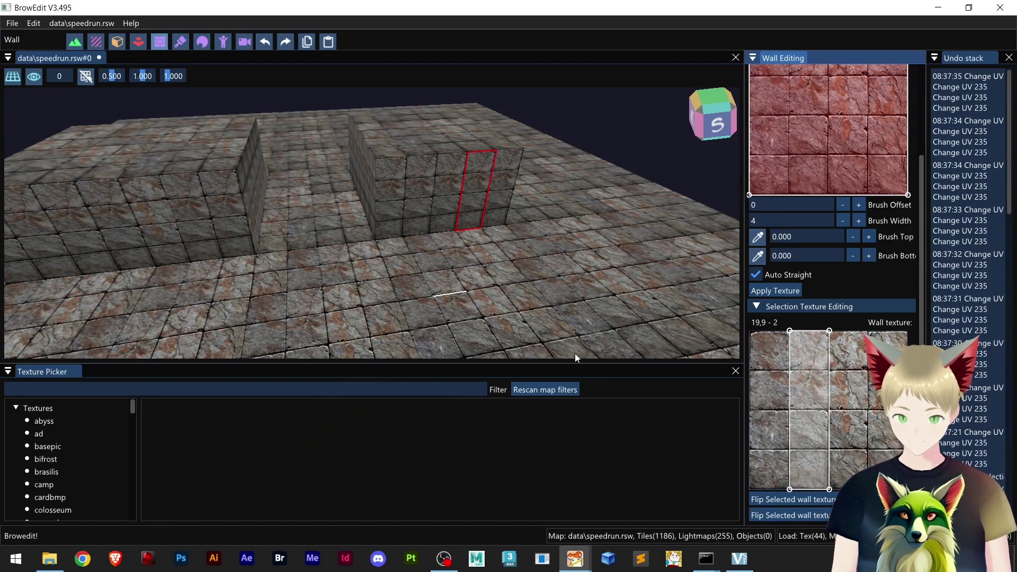
pyautogui.click(793, 515)
pyautogui.click(792, 514)
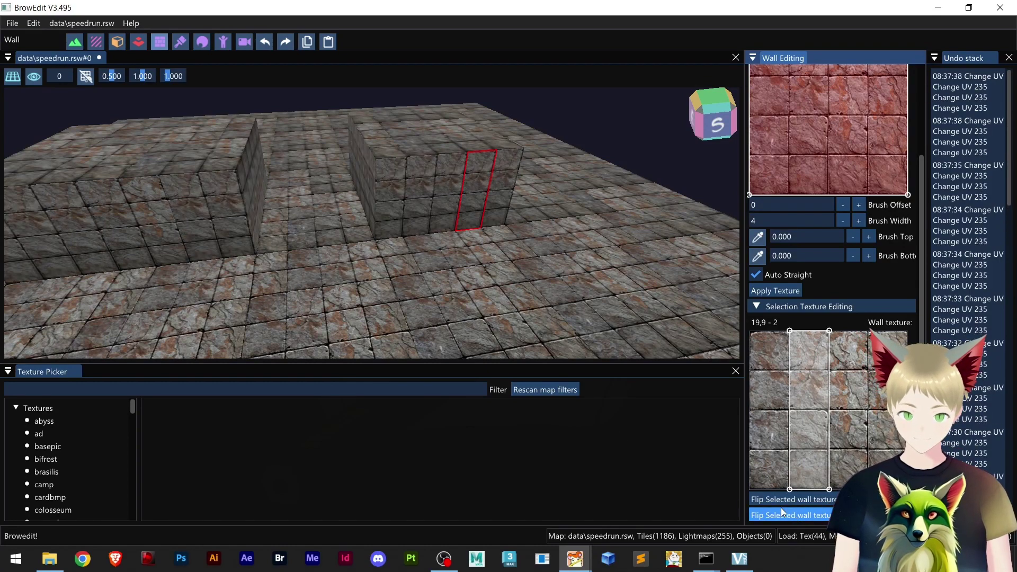
# Step: Apply the brush texture across all five wall segments of the eastern block's south face and flip their mapping
pyautogui.moveTo(390, 237); pyautogui.dragTo(498, 222)
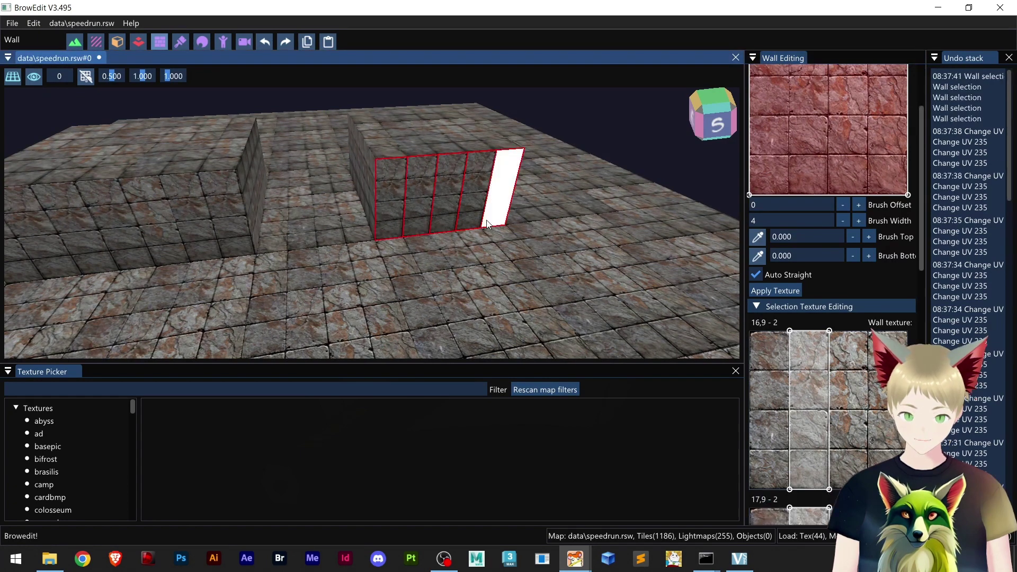
pyautogui.click(789, 288)
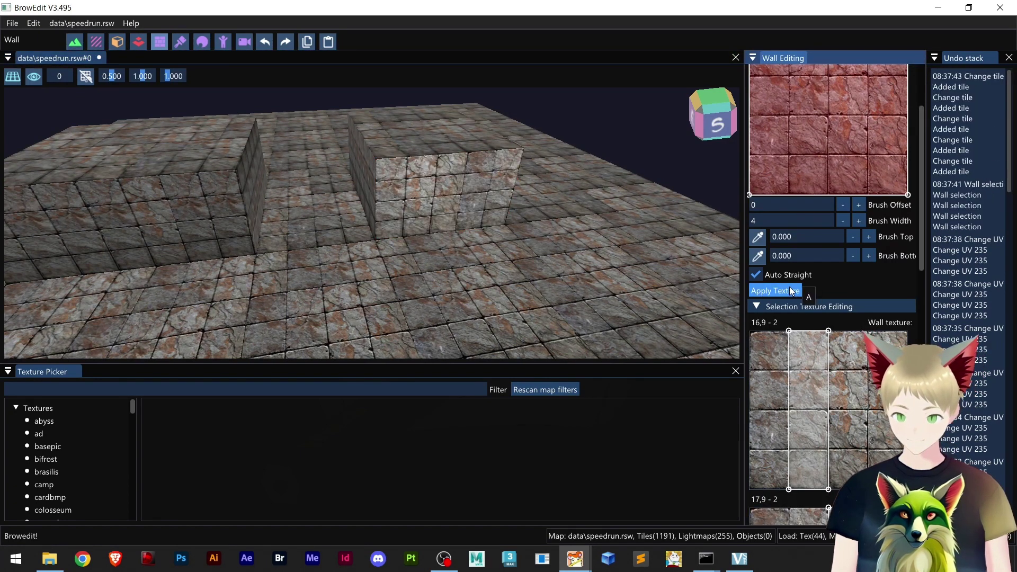
pyautogui.scroll(-10, 841, 402)
pyautogui.scroll(-2, 815, 474)
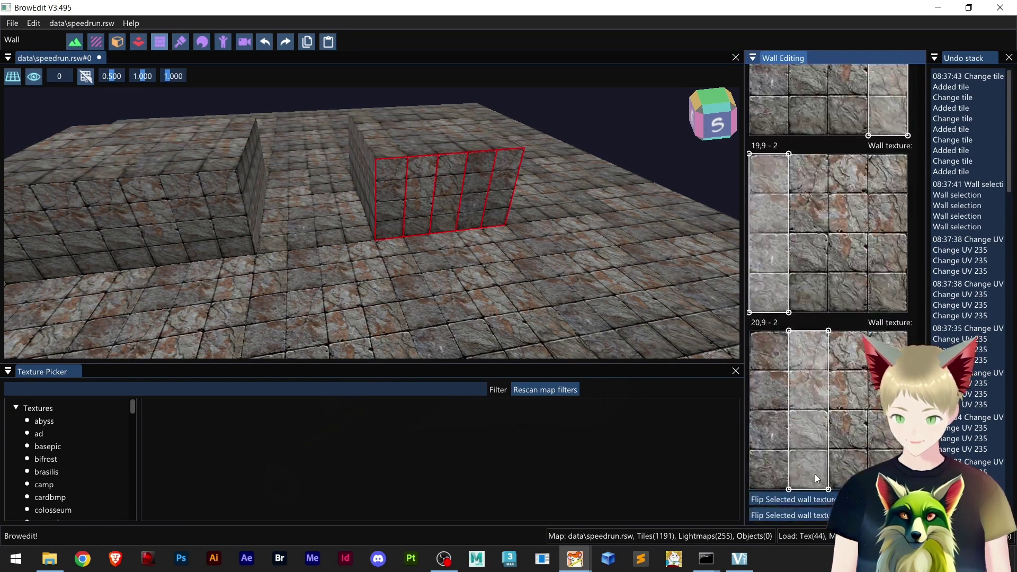
pyautogui.click(811, 517)
pyautogui.click(812, 517)
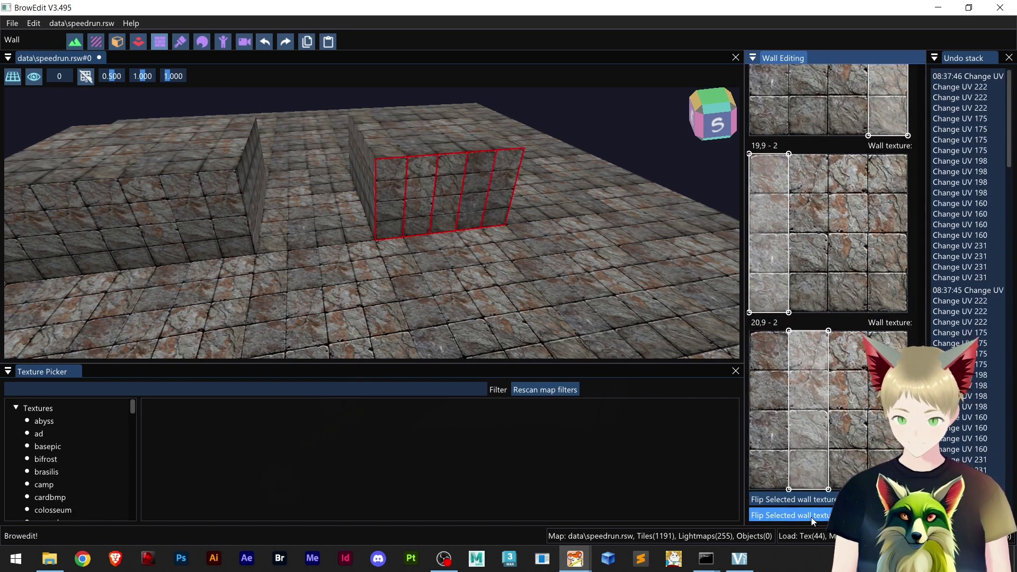
pyautogui.click(812, 517)
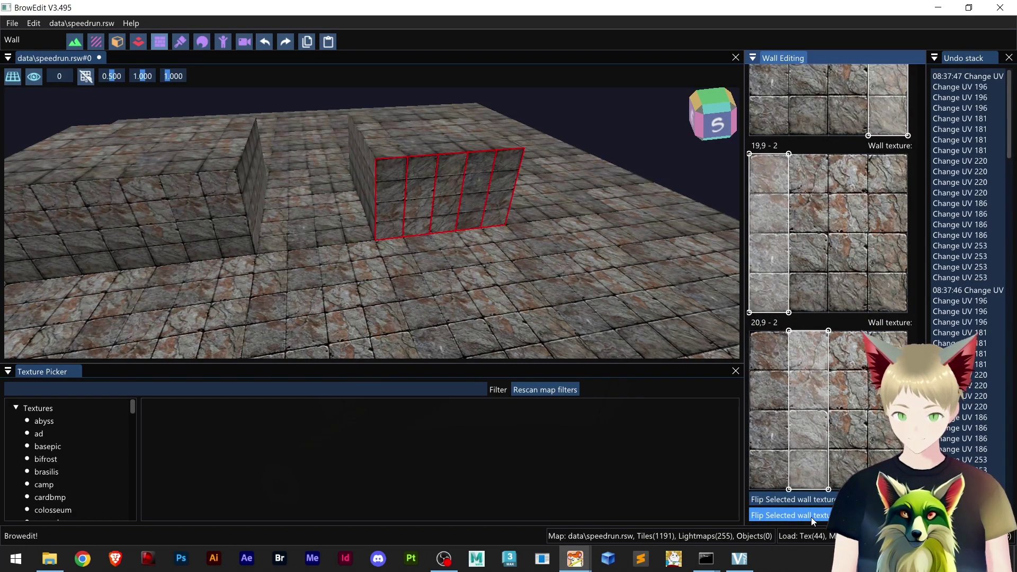
# Step: Select the six wall segments on the eastern block's side facing the western block and apply the brush texture to them
pyautogui.keyDown('shift'); pyautogui.moveTo(385, 282); pyautogui.dragTo(378, 253, button='right'); pyautogui.keyUp('shift')
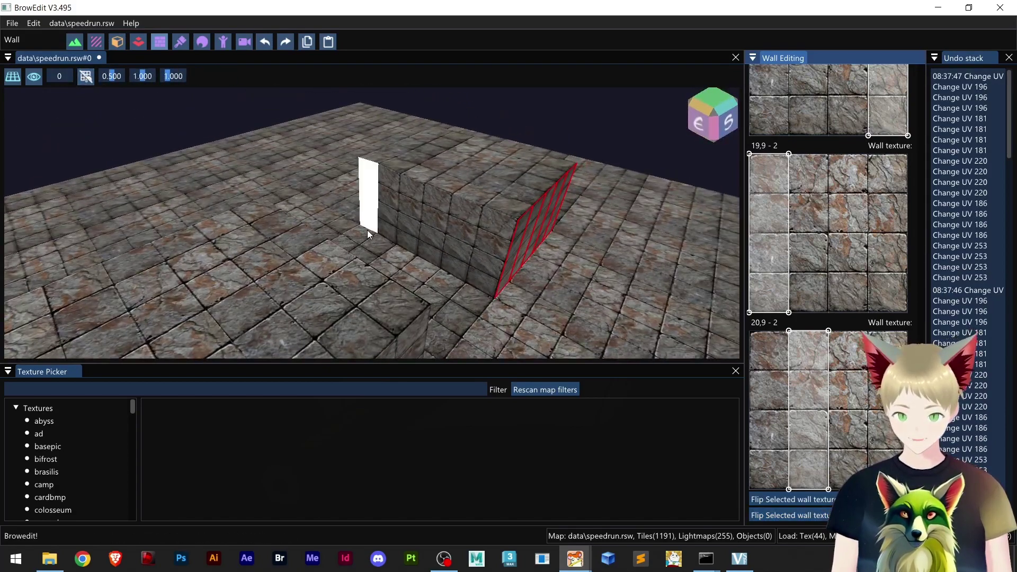
pyautogui.moveTo(367, 231)
pyautogui.mouseDown()
pyautogui.moveTo(494, 295)
pyautogui.moveTo(536, 295)
pyautogui.mouseUp()
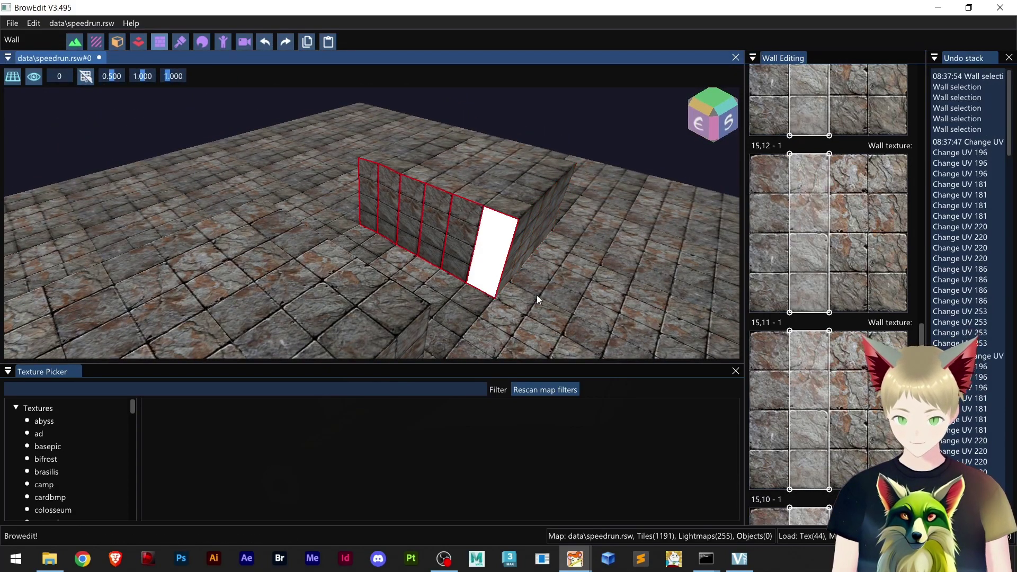
pyautogui.scroll(10, 795, 301)
pyautogui.click(783, 379)
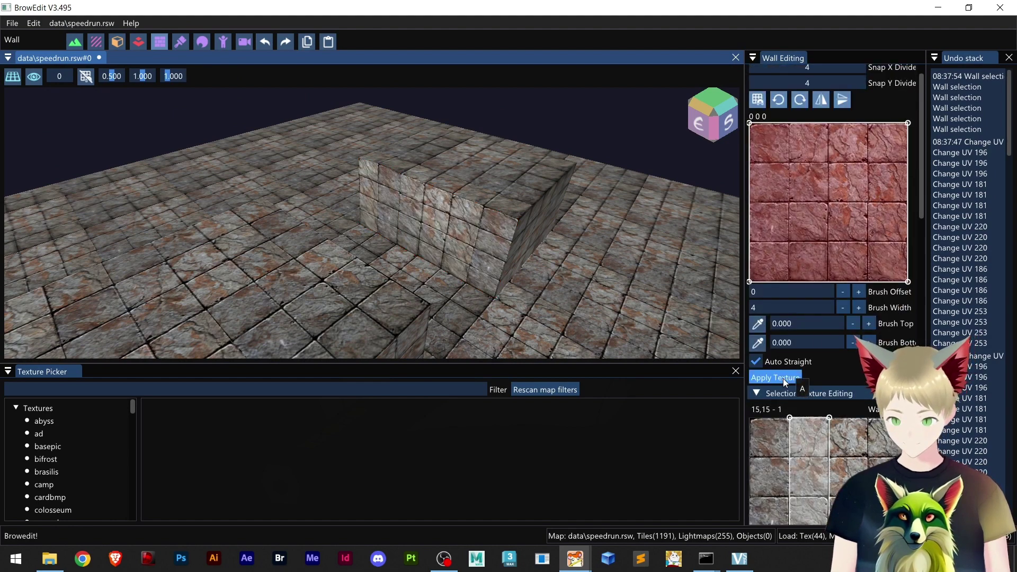
pyautogui.click(783, 379)
pyautogui.keyDown('shift'); pyautogui.moveTo(599, 300); pyautogui.dragTo(550, 295, button='right'); pyautogui.keyUp('shift')
# Step: Flip the texture of the six selected wall segments repeatedly in both flip directions
pyautogui.scroll(-7, 837, 403)
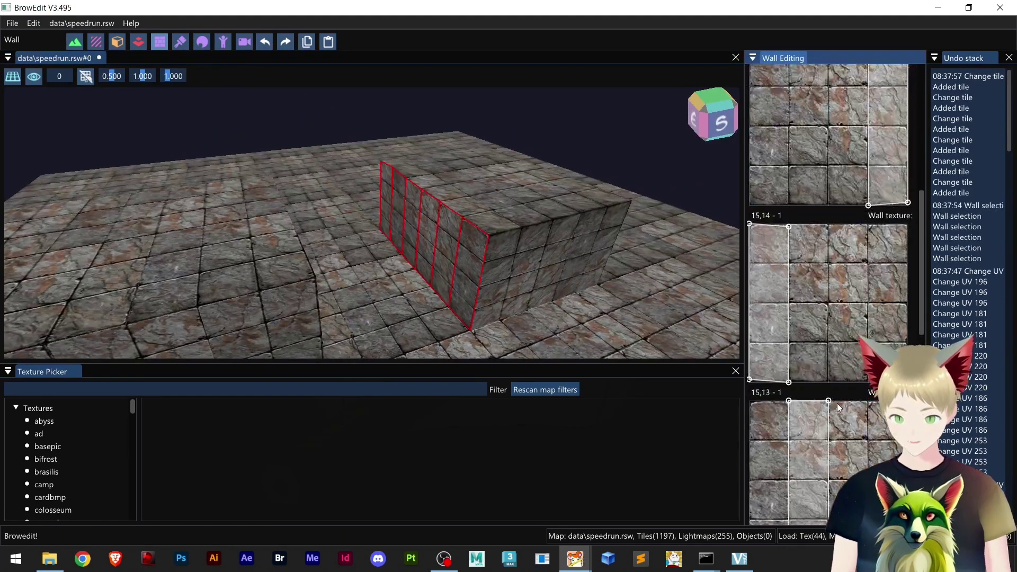
pyautogui.scroll(-10, 837, 406)
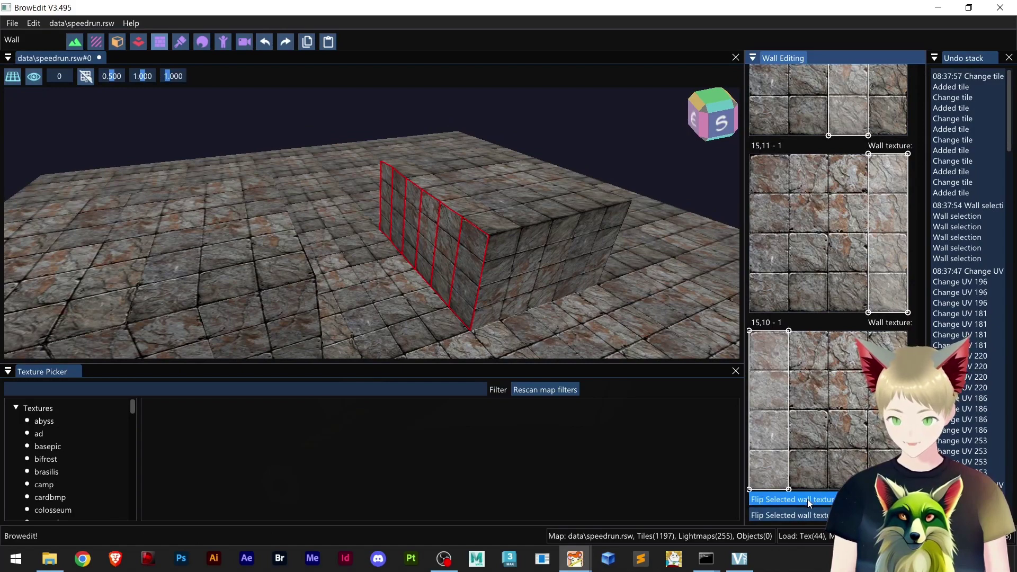
pyautogui.click(807, 499)
pyautogui.click(807, 499)
pyautogui.click(807, 499)
pyautogui.click(807, 499)
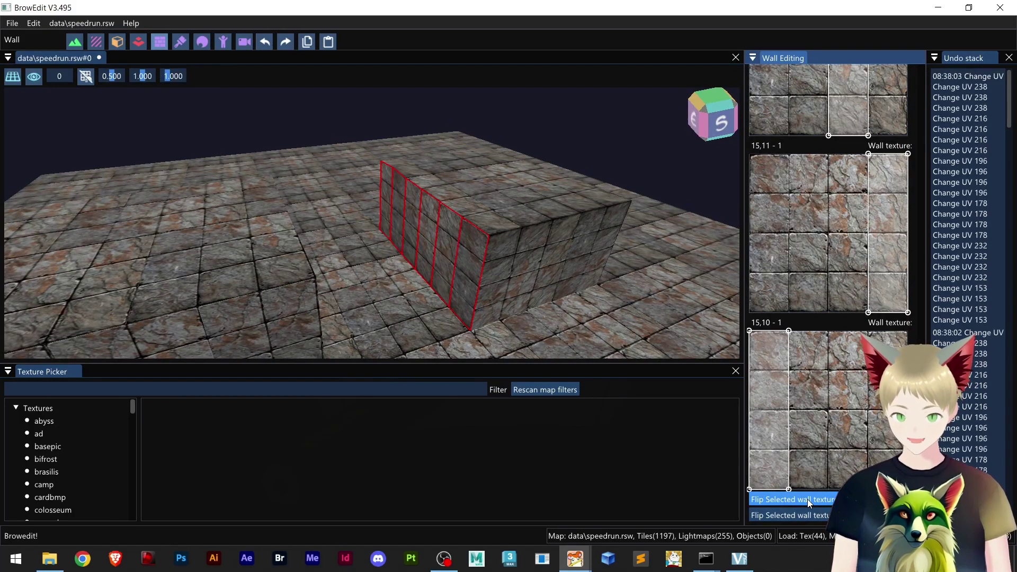
pyautogui.click(811, 516)
pyautogui.click(812, 516)
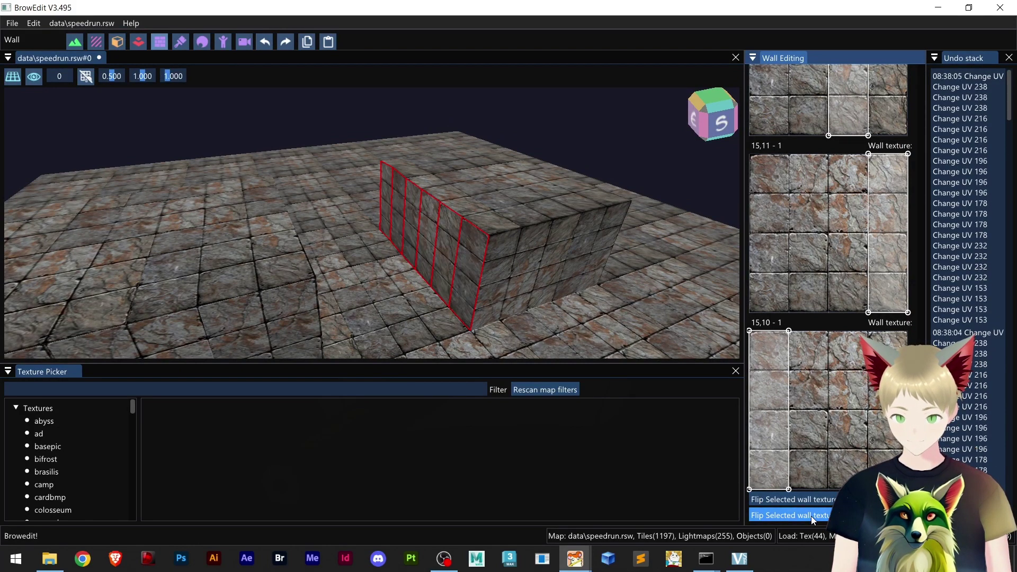
pyautogui.click(811, 516)
# Step: Select the southernmost wall segment on the western block's side facing the eastern block and try flipping its texture in both directions
pyautogui.keyDown('shift'); pyautogui.moveTo(657, 339); pyautogui.dragTo(458, 320, button='middle'); pyautogui.keyUp('shift')
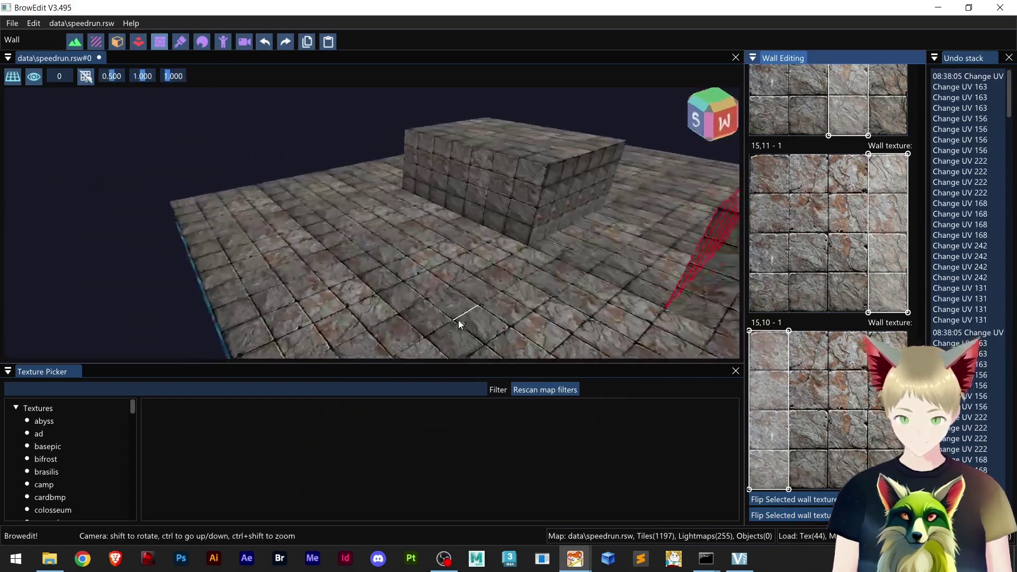
pyautogui.keyDown('shift'); pyautogui.moveTo(459, 323); pyautogui.dragTo(513, 301, button='right'); pyautogui.keyUp('shift')
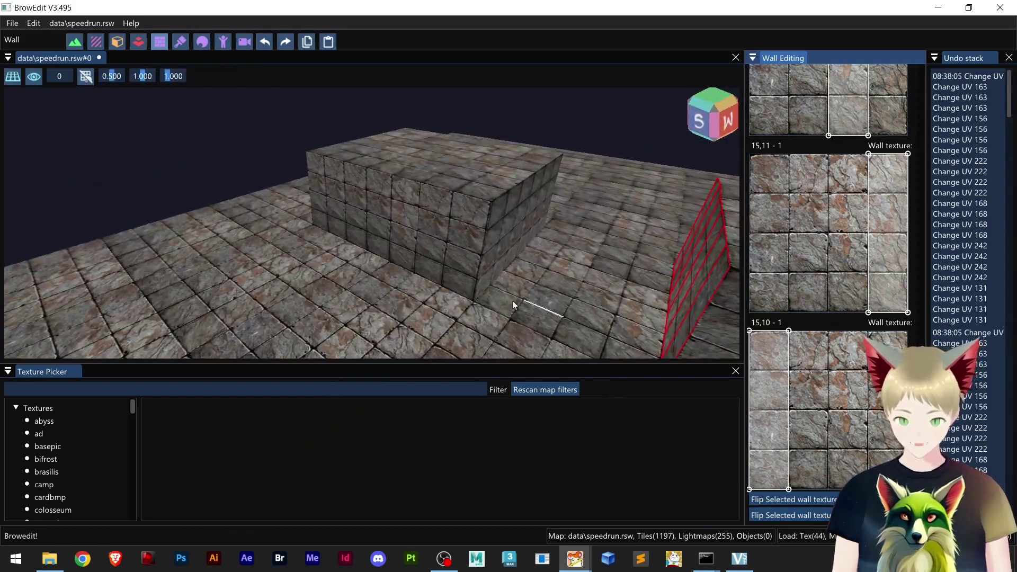
pyautogui.click(479, 298)
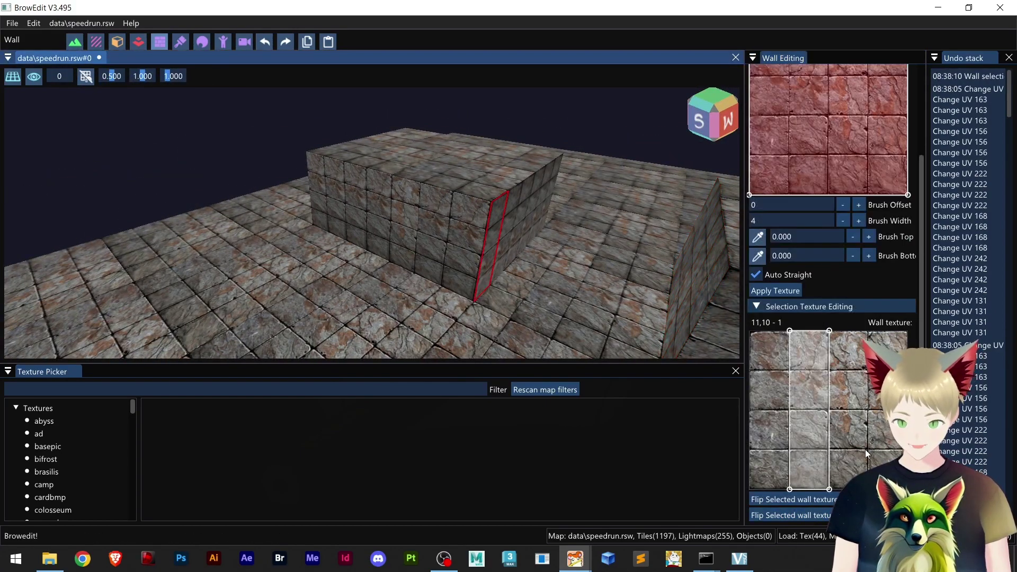
pyautogui.click(822, 500)
pyautogui.click(822, 500)
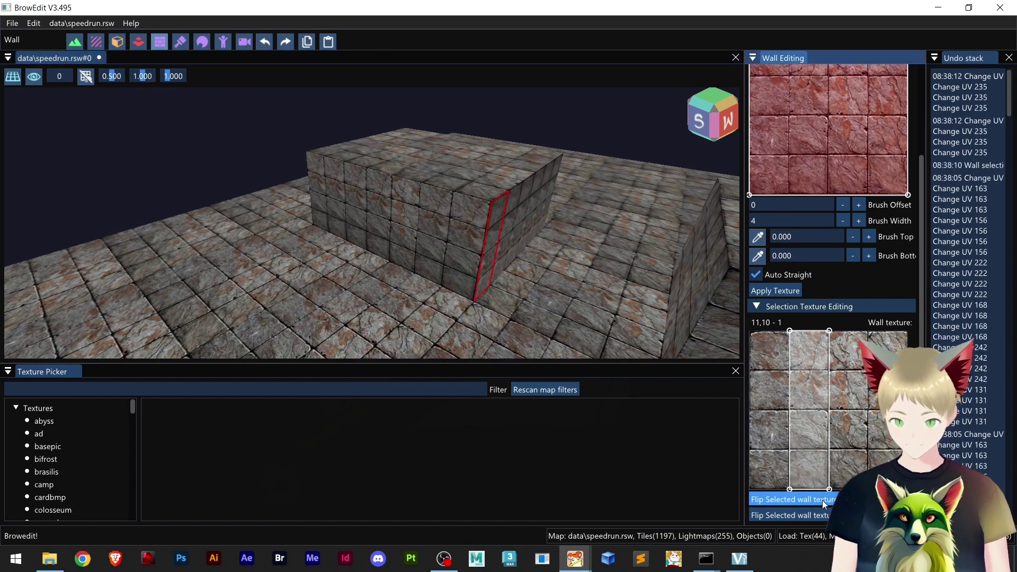
pyautogui.click(822, 501)
pyautogui.click(822, 500)
pyautogui.click(811, 516)
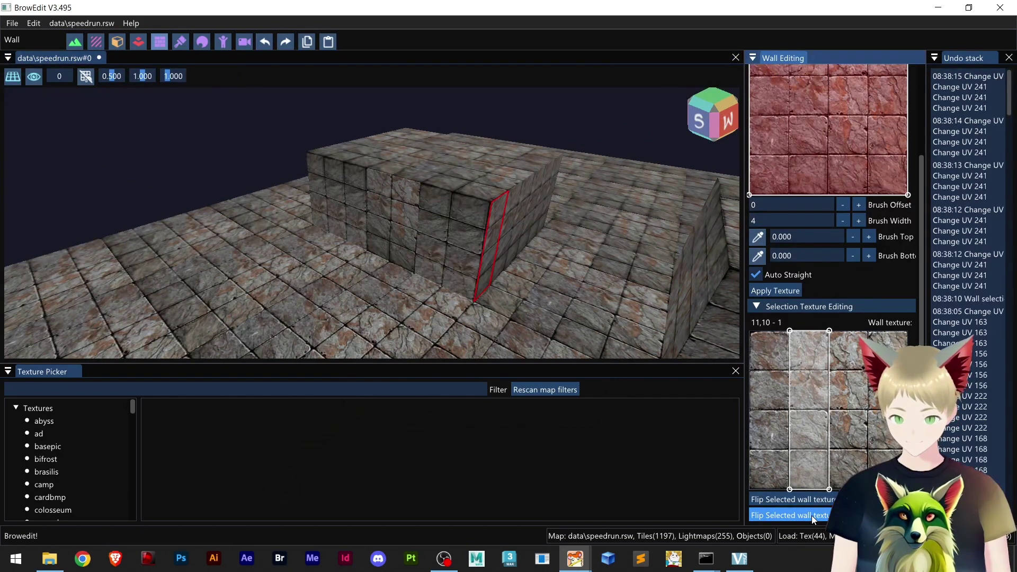
pyautogui.click(812, 516)
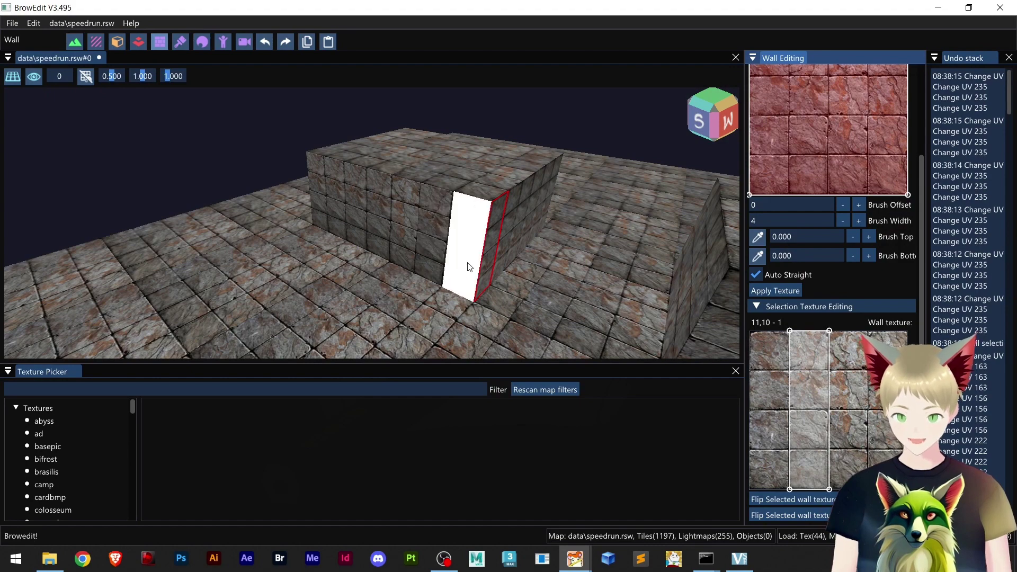
# Step: Switch to height editing and raise the single ground tile at 17,7, south of the eastern block, to about 11
pyautogui.keyDown('shift'); pyautogui.moveTo(468, 267); pyautogui.dragTo(477, 320, button='right'); pyautogui.keyUp('shift')
pyautogui.scroll(1, 476, 320)
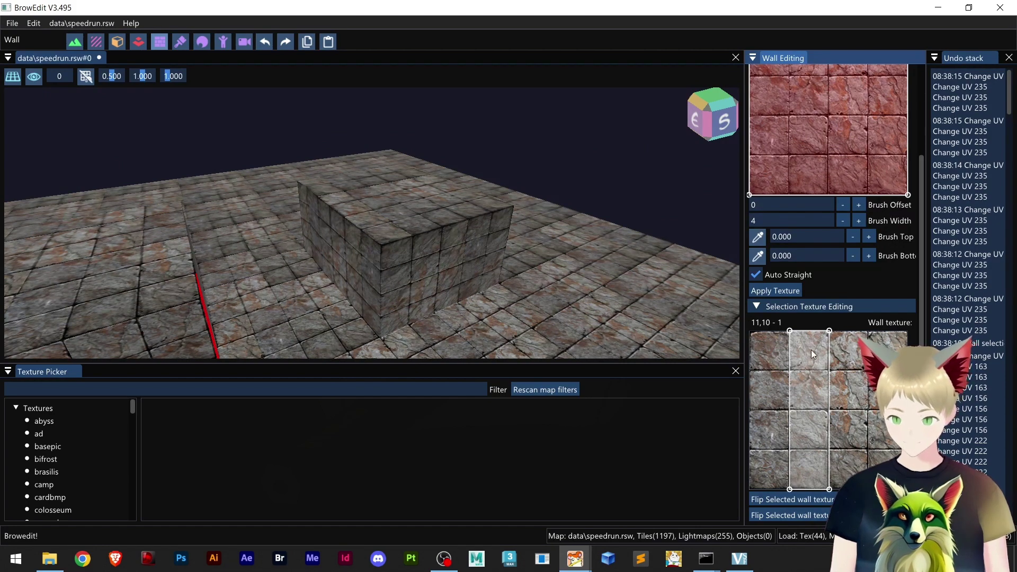
pyautogui.moveTo(440, 331); pyautogui.dragTo(491, 310, button='right')
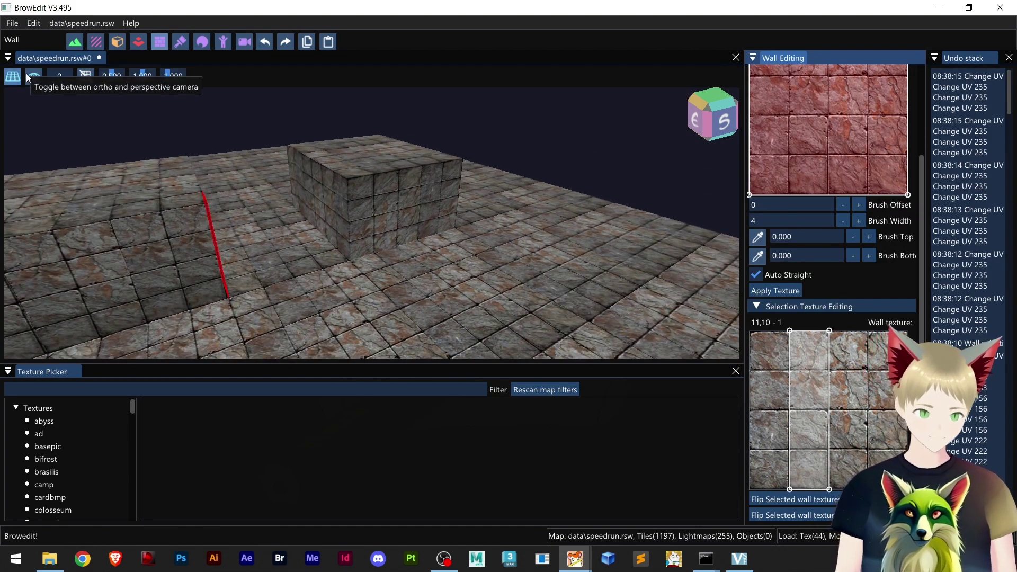
pyautogui.click(75, 41)
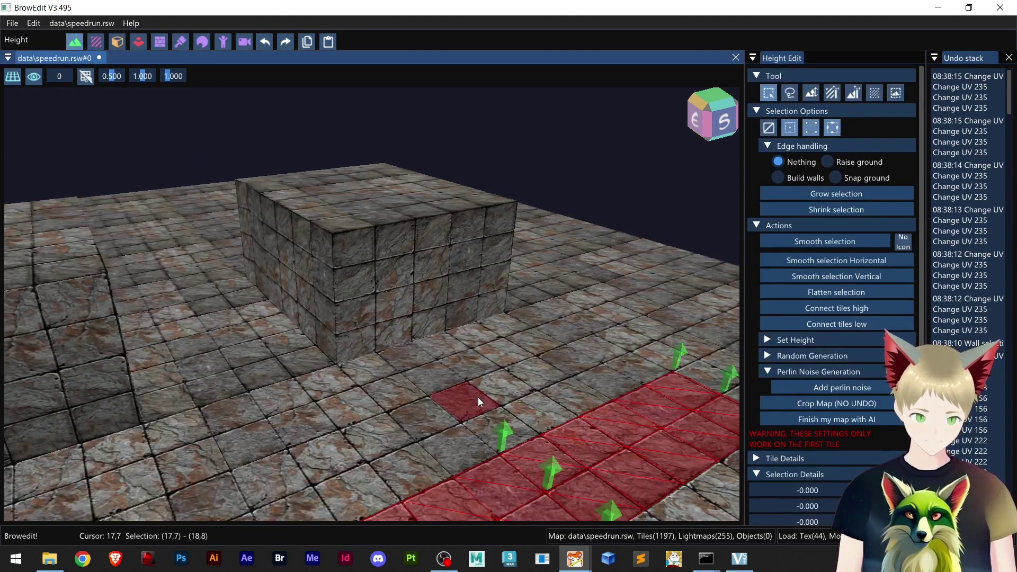
pyautogui.click(466, 387)
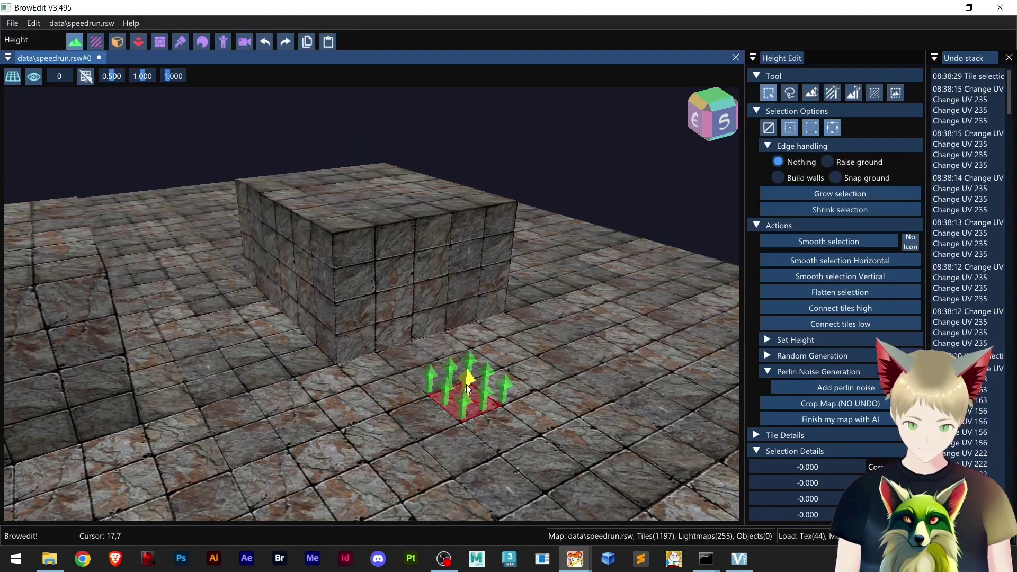
pyautogui.moveTo(469, 385); pyautogui.dragTo(483, 307)
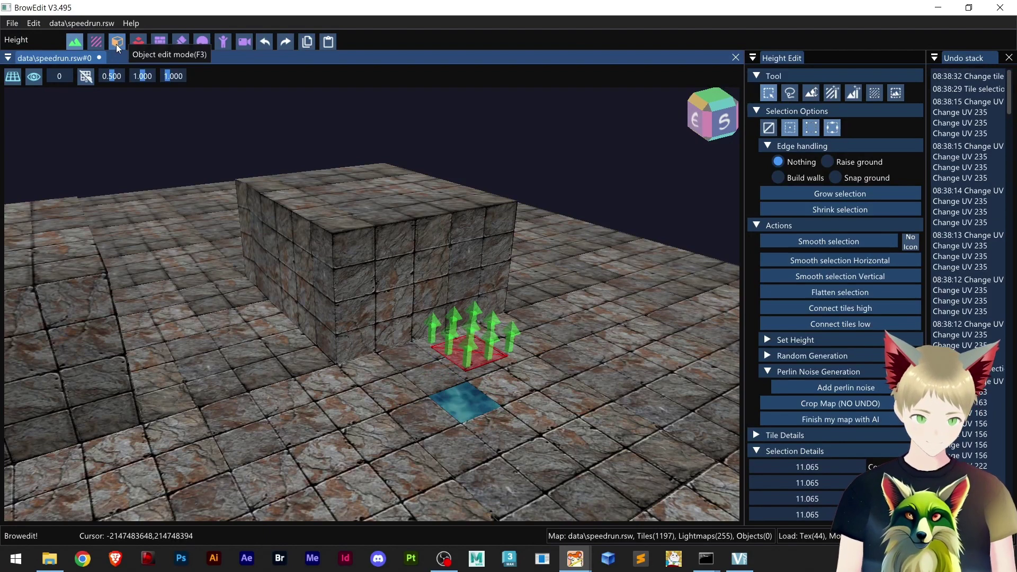
# Step: Switch to wall editing, select the wall edge on the south side of the raised tile and apply the brush texture to it
pyautogui.click(160, 42)
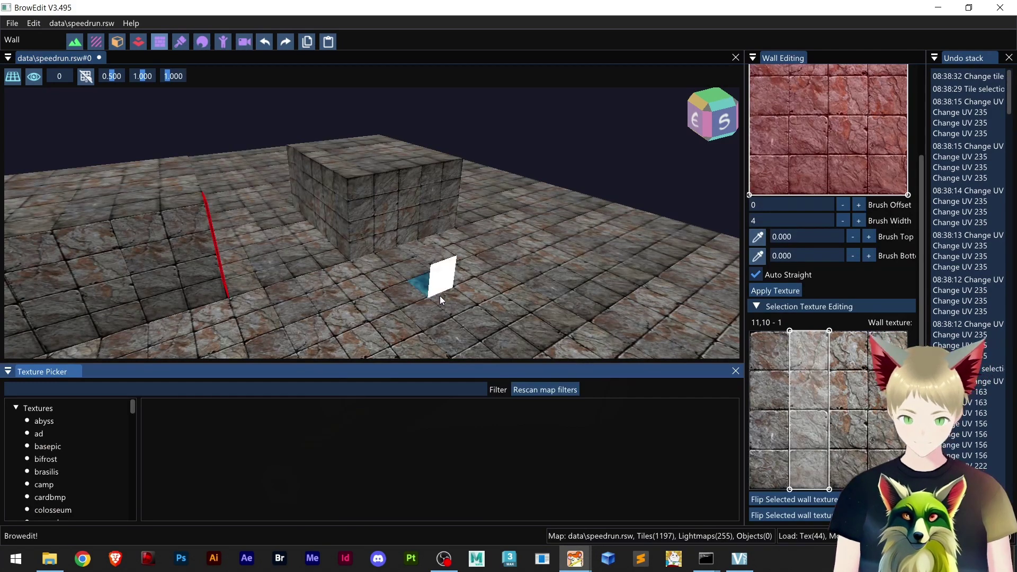
pyautogui.click(440, 296)
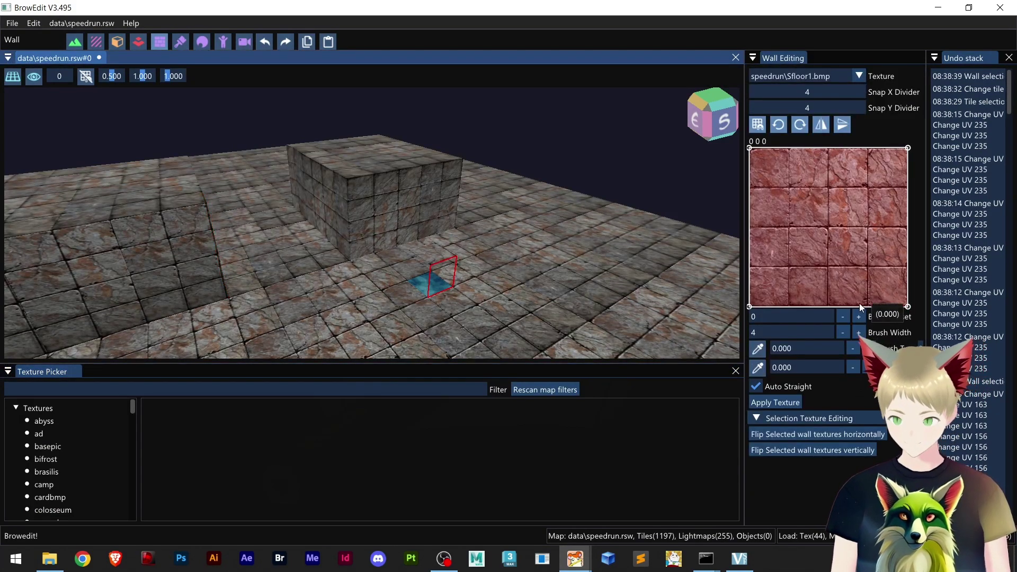
pyautogui.click(784, 406)
pyautogui.scroll(2, 522, 308)
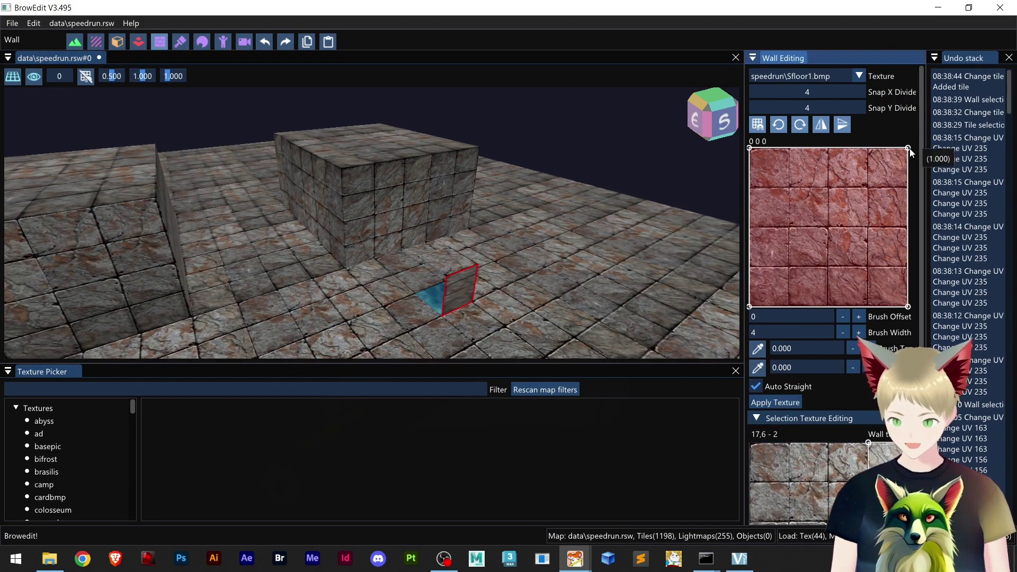
# Step: Shrink the brush area to the texture's lower-left cell and apply it to the selected wall segment
pyautogui.moveTo(909, 149); pyautogui.dragTo(786, 257)
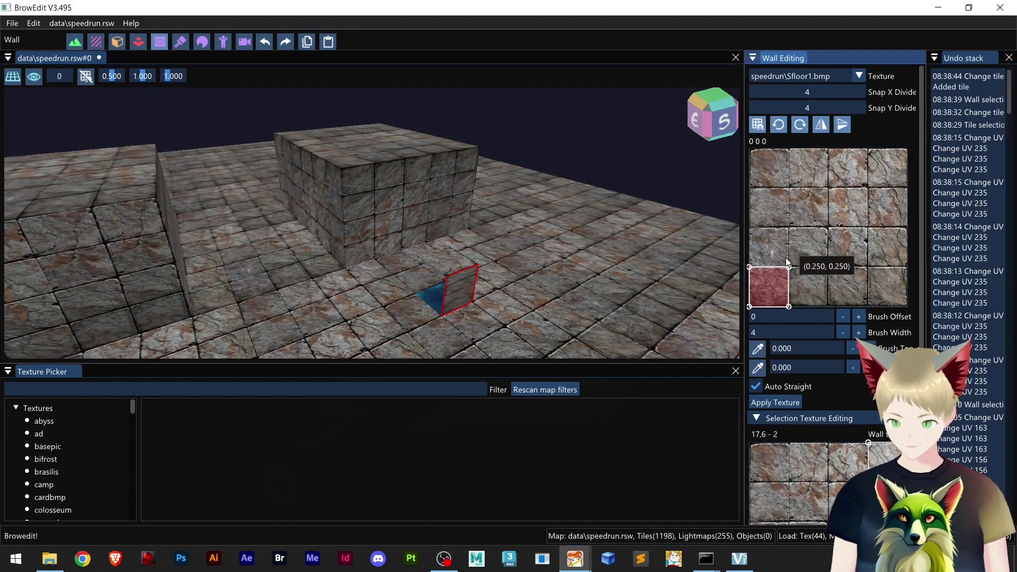
pyautogui.click(779, 406)
pyautogui.moveTo(560, 311); pyautogui.dragTo(548, 343, button='right')
# Step: Move the wall segment's two left UV corners to the texture's left edge so the mapping covers the whole lower-left cell
pyautogui.scroll(-3, 844, 393)
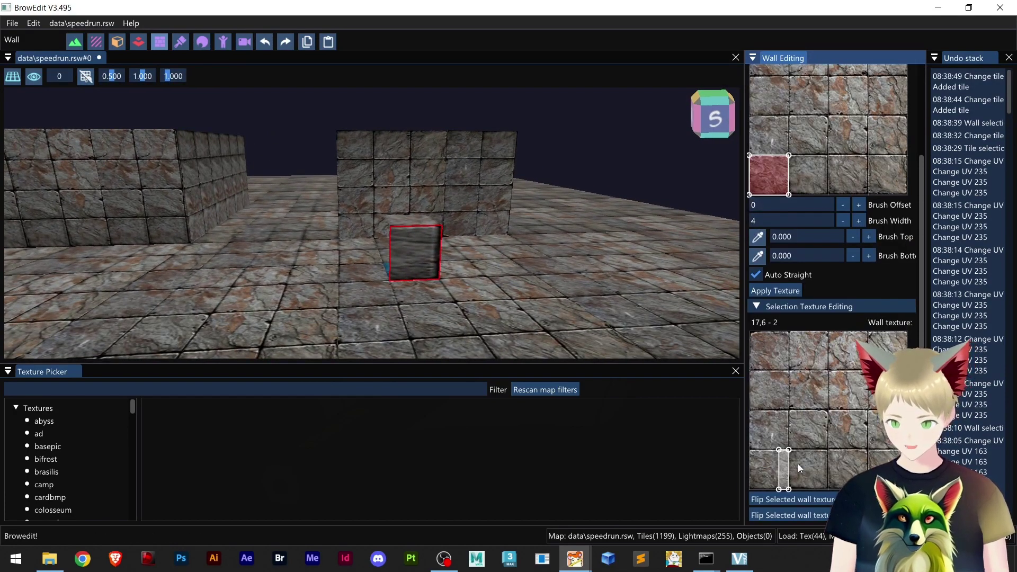
pyautogui.moveTo(779, 450); pyautogui.dragTo(749, 450)
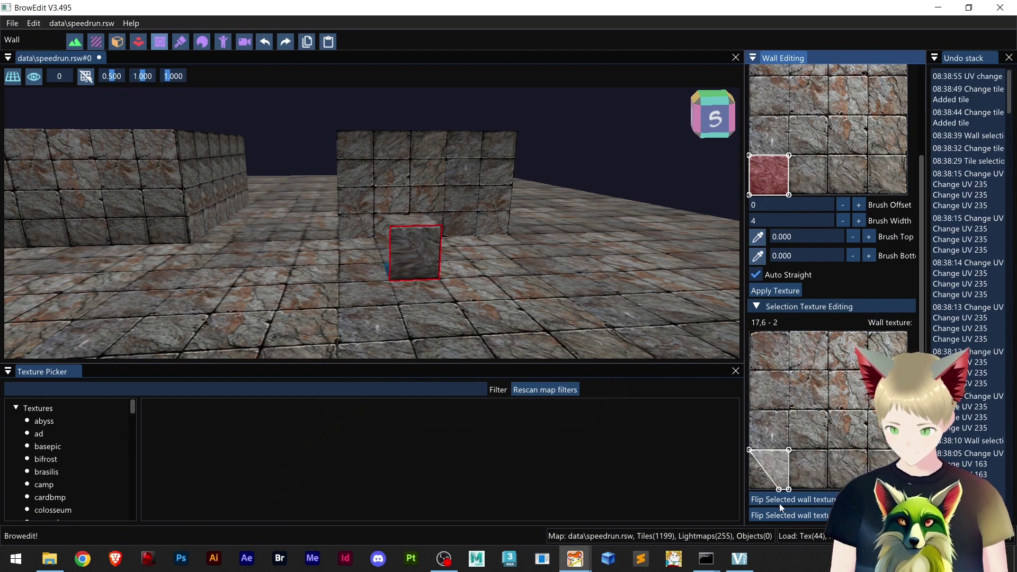
pyautogui.moveTo(778, 489); pyautogui.dragTo(749, 489)
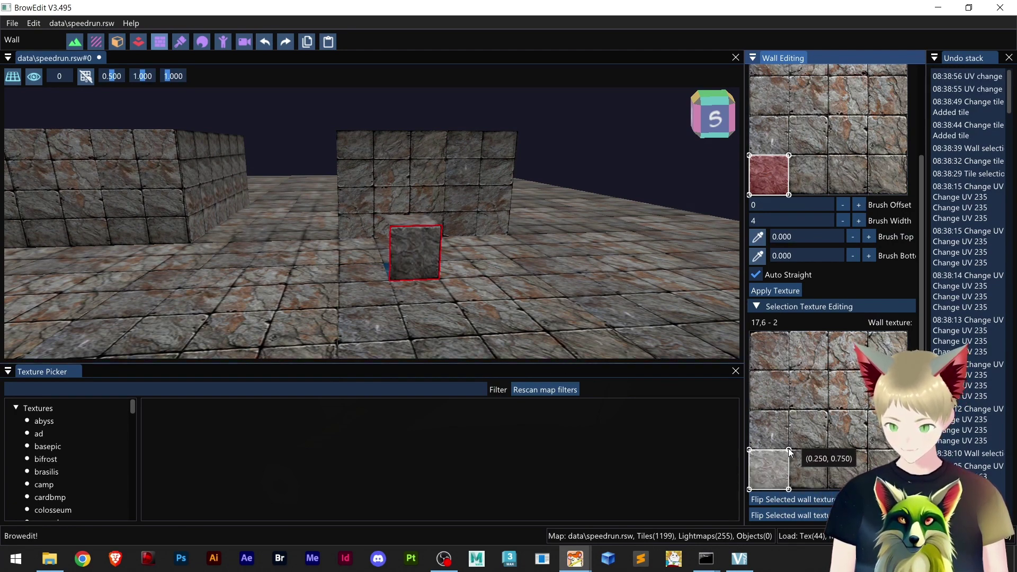
pyautogui.moveTo(791, 452)
pyautogui.mouseDown()
pyautogui.moveTo(792, 411)
pyautogui.moveTo(790, 453)
pyautogui.mouseUp()
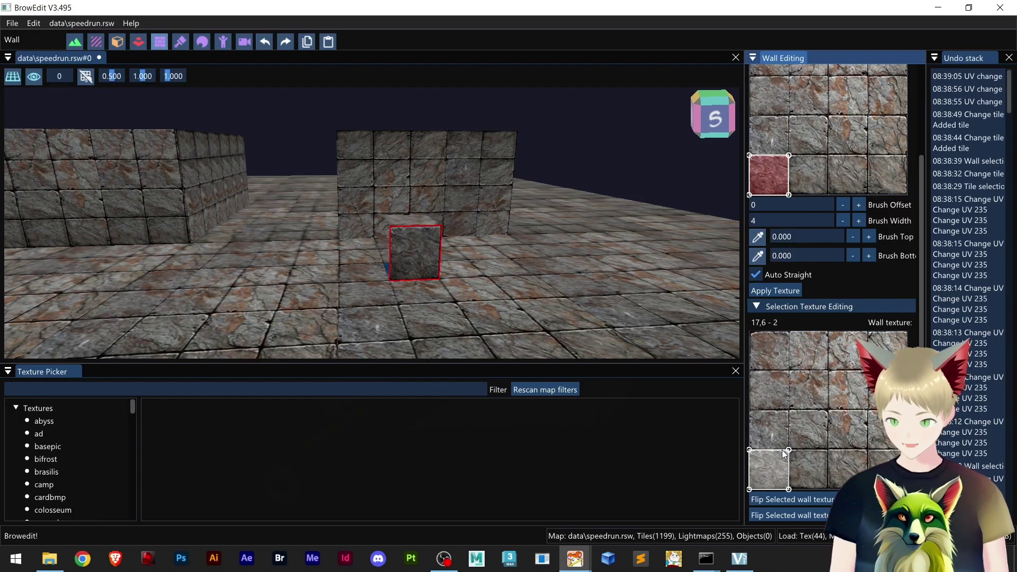
# Step: Try stretching the wall texture by moving its upper-right UV corner to the texture's top edge, and undo the latest UV changes
pyautogui.moveTo(790, 450); pyautogui.dragTo(789, 331)
pyautogui.scroll(2, 429, 274)
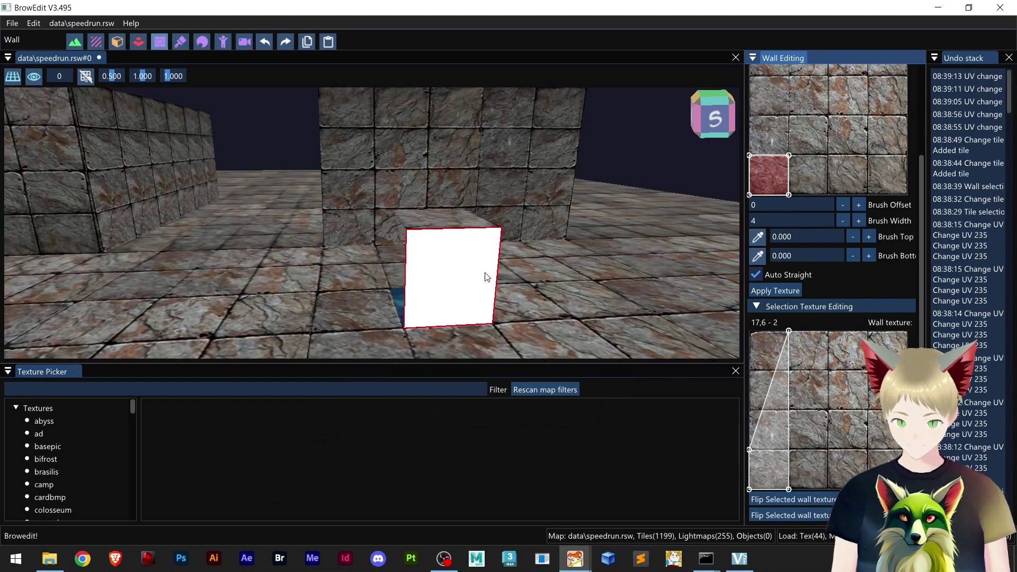
pyautogui.moveTo(558, 295); pyautogui.dragTo(441, 297, button='middle')
pyautogui.moveTo(441, 299); pyautogui.dragTo(488, 318, button='right')
pyautogui.scroll(-2, 492, 306)
pyautogui.hotkey('ctrl', 'z')
pyautogui.hotkey('ctrl', 'z')
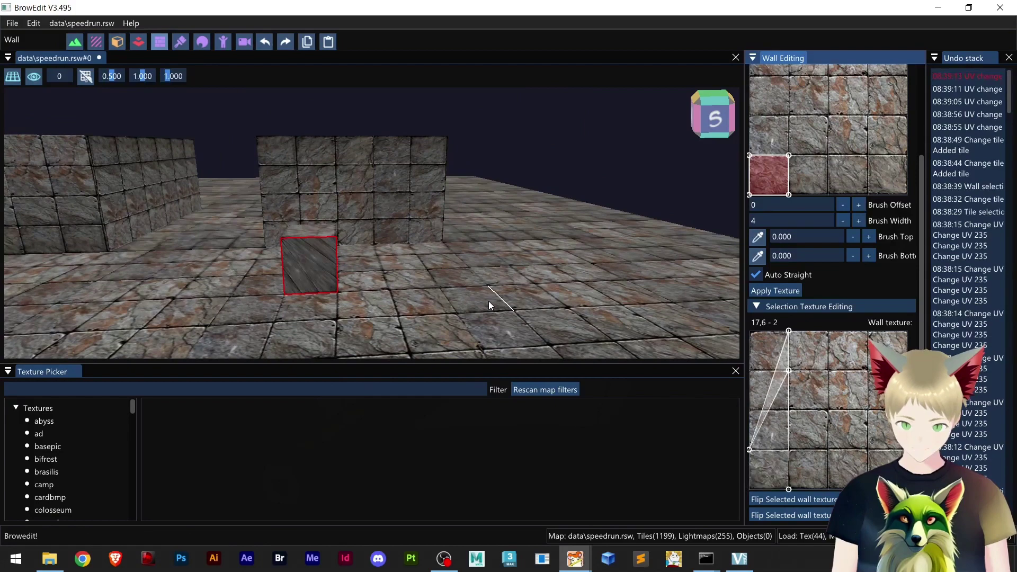
pyautogui.hotkey('ctrl', 'z')
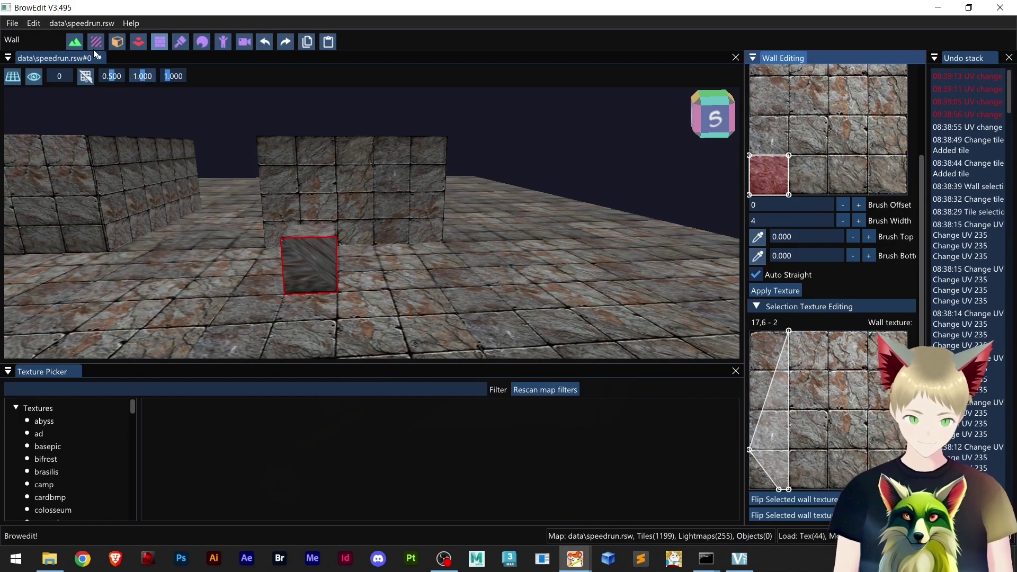
# Step: Switch to height editing and raise the east end of a three-tile strip southeast of the eastern block to about 31, forming a ramp
pyautogui.click(74, 41)
pyautogui.moveTo(427, 355); pyautogui.dragTo(275, 444, button='right')
pyautogui.moveTo(399, 411); pyautogui.dragTo(622, 218)
pyautogui.moveTo(517, 371); pyautogui.dragTo(505, 357, button='right')
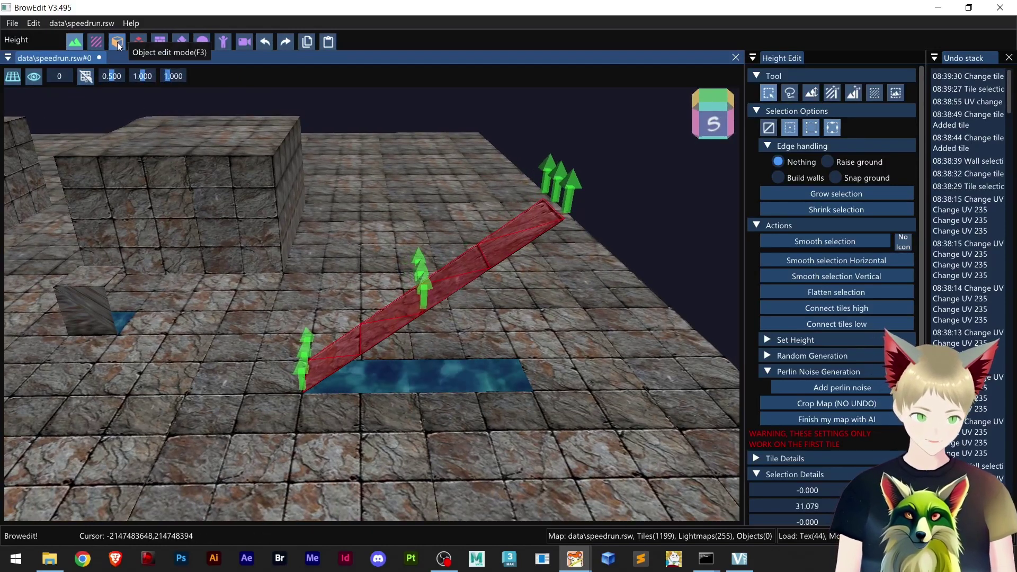
# Step: Switch to wall editing, select the triangular wall segment under the ramp's low end and apply the brush texture to it
pyautogui.click(158, 42)
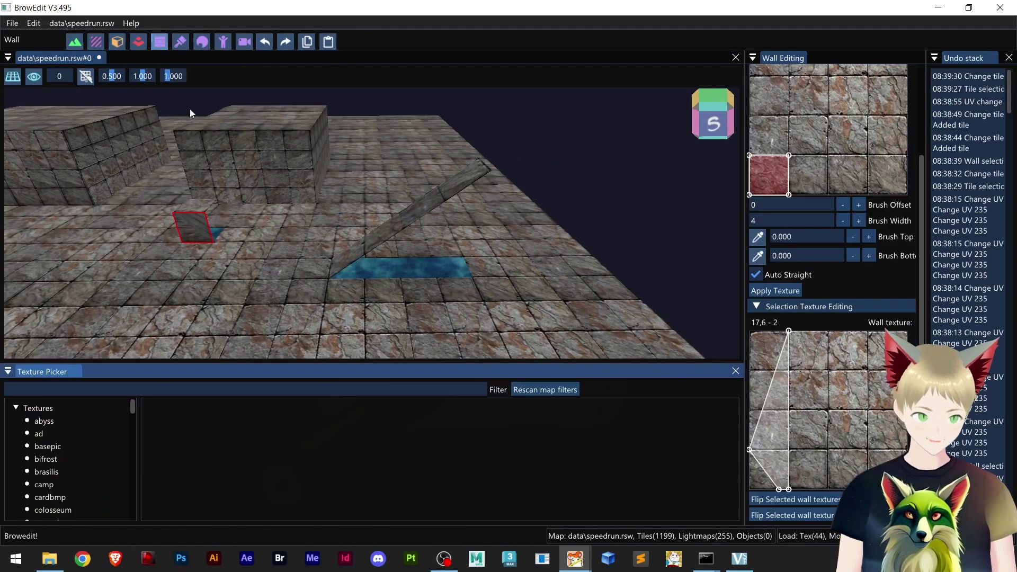
pyautogui.click(345, 281)
pyautogui.moveTo(378, 306); pyautogui.dragTo(628, 321, button='right')
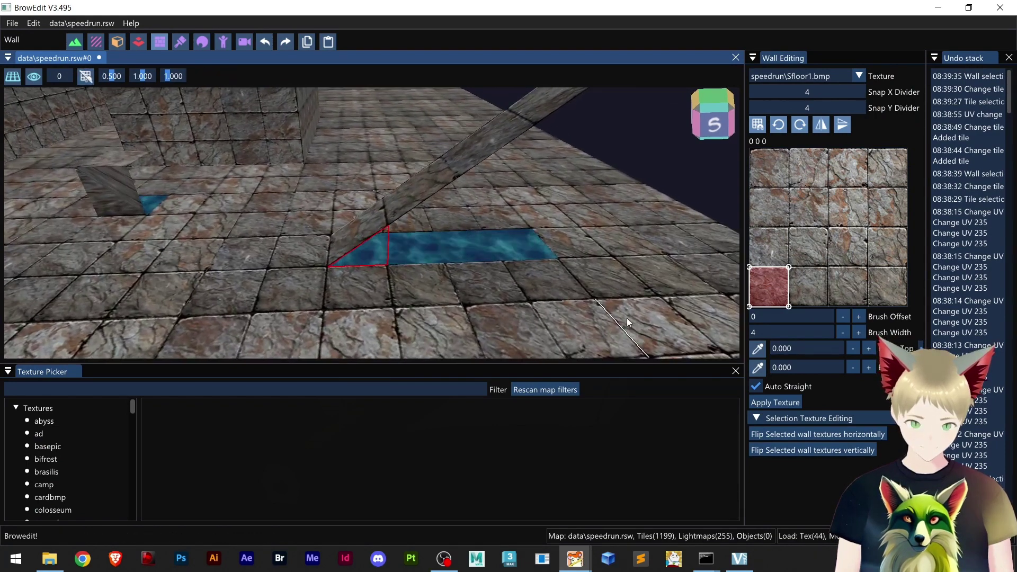
pyautogui.click(781, 401)
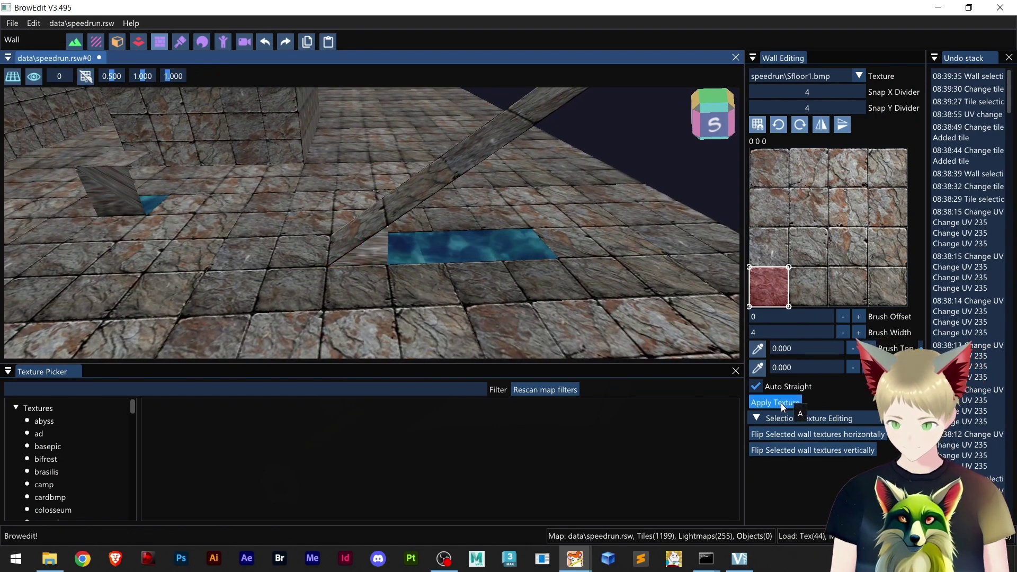
pyautogui.click(781, 403)
pyautogui.scroll(-2, 816, 397)
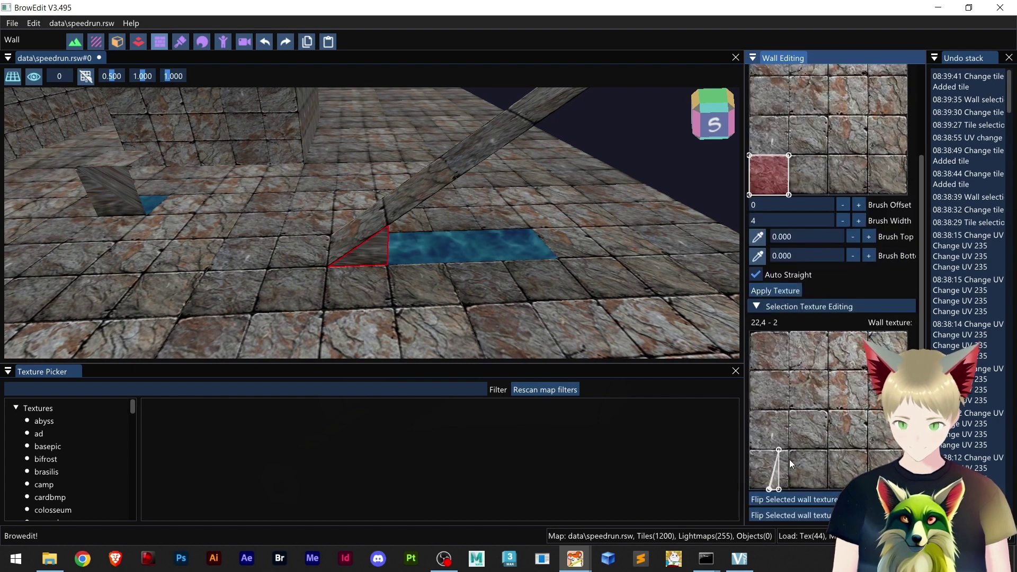
# Step: Fit the triangular segment's UV corners to the texture's lower-left cell
pyautogui.moveTo(777, 489); pyautogui.dragTo(749, 490)
pyautogui.moveTo(780, 451); pyautogui.dragTo(749, 450)
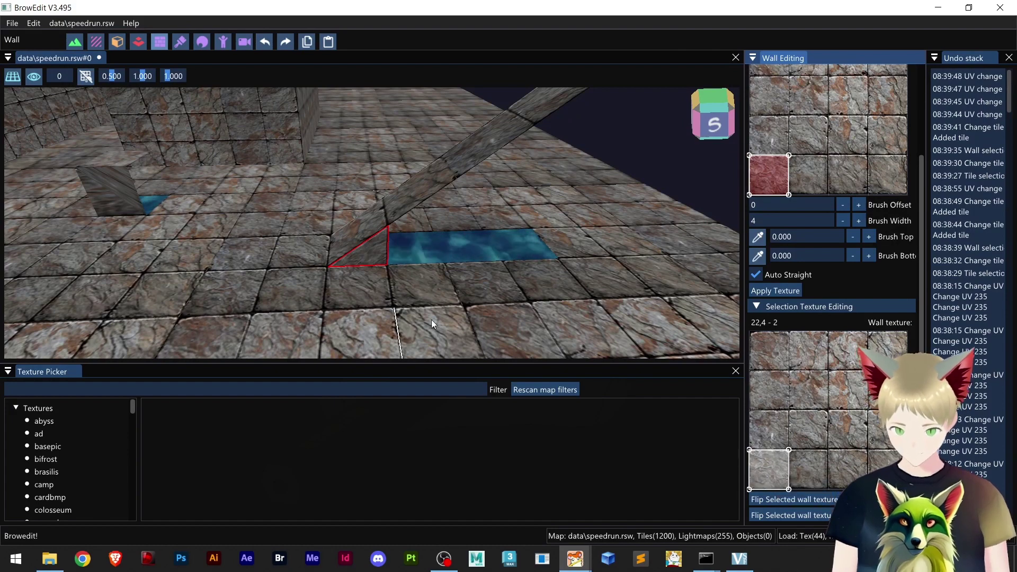
pyautogui.scroll(2, 418, 307)
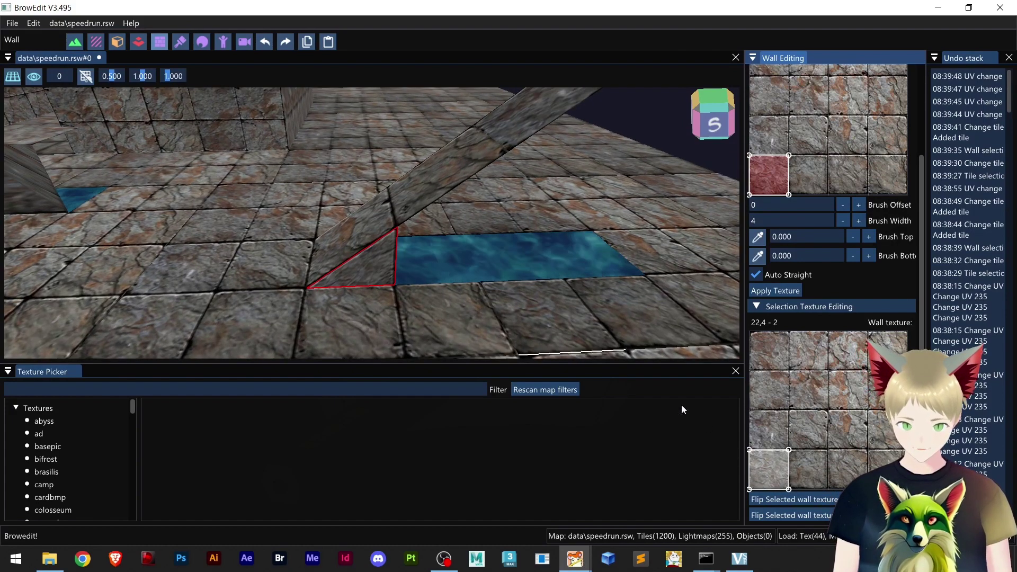
# Step: Try moving the triangular segment's left UV corners inward, and undo every edit back to before its texture was applied
pyautogui.moveTo(750, 452); pyautogui.dragTo(776, 473)
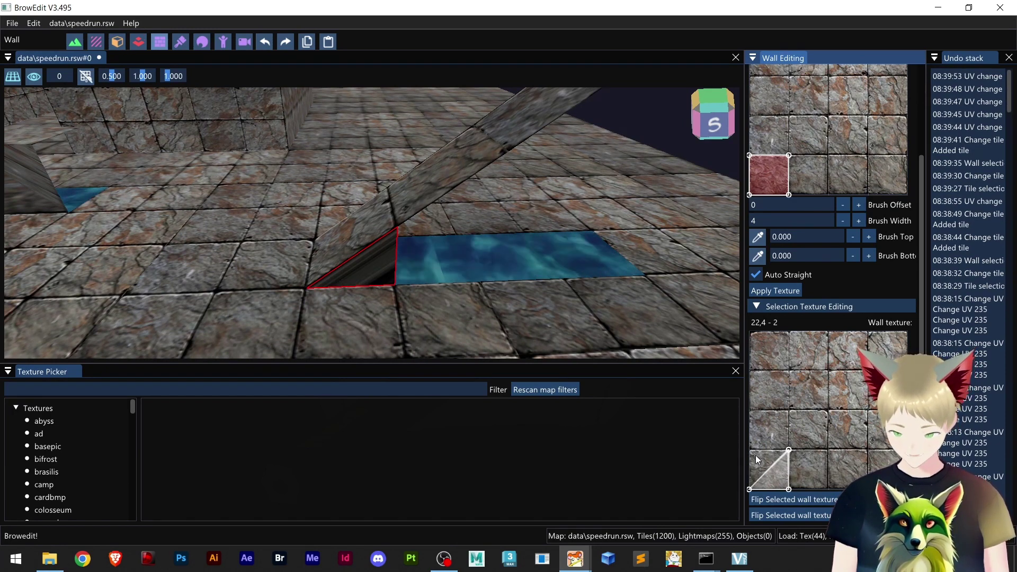
pyautogui.moveTo(750, 488)
pyautogui.mouseDown()
pyautogui.moveTo(753, 456)
pyautogui.moveTo(751, 489)
pyautogui.mouseUp()
pyautogui.hotkey('ctrl', 'z')
pyautogui.hotkey('ctrl', 'z')
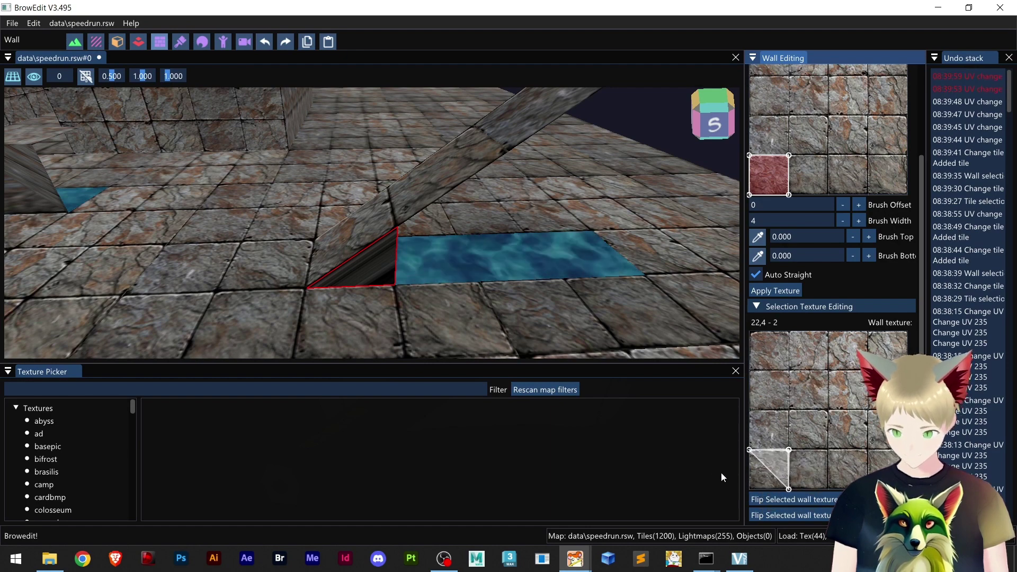
pyautogui.hotkey('ctrl', 'z')
pyautogui.hotkey('ctrl', 'z')
pyautogui.hotkey('ctrl', 'z')
pyautogui.hotkey('ctrl', 'z')
pyautogui.hotkey('ctrl', 'z')
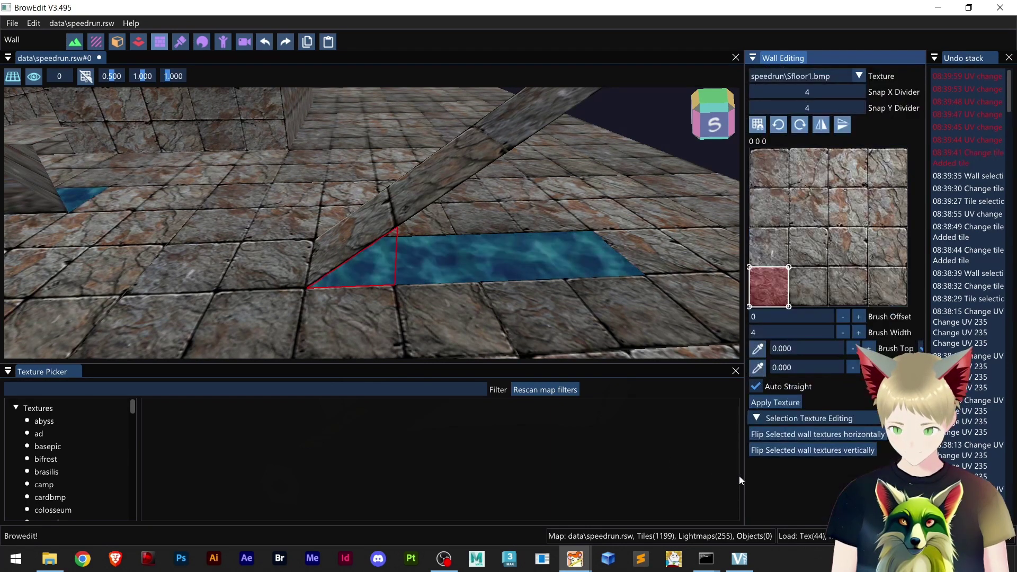
# Step: Reapply the brush texture to the triangular segment and spread its UV corners over the texture's lower-left cell
pyautogui.click(791, 403)
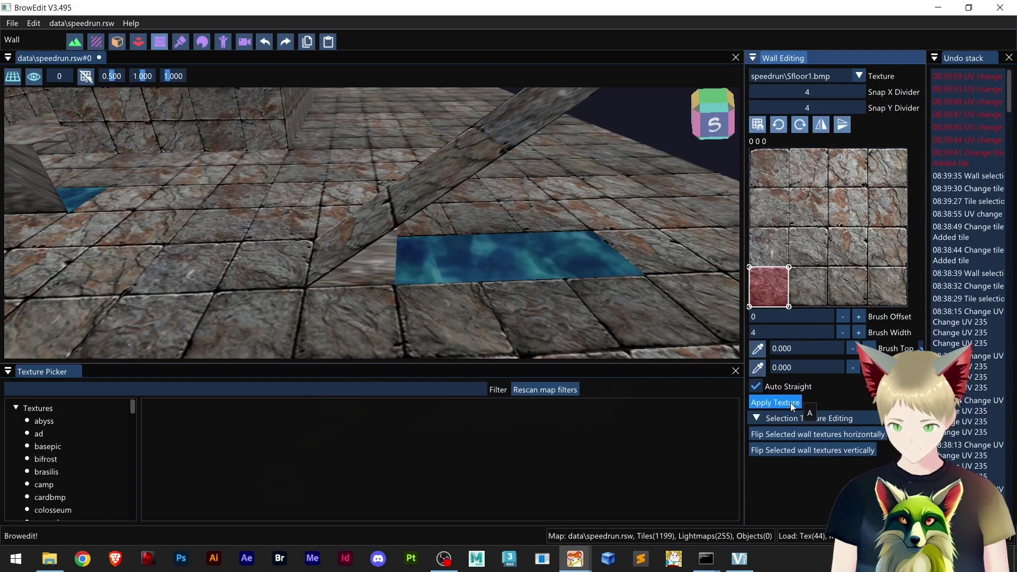
pyautogui.scroll(-3, 853, 397)
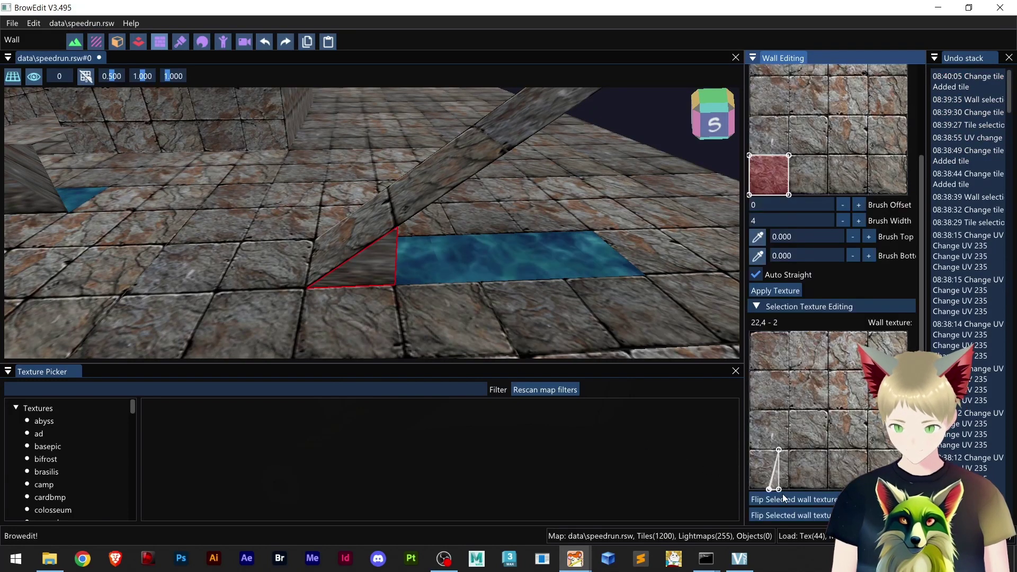
pyautogui.moveTo(779, 489)
pyautogui.mouseDown()
pyautogui.moveTo(789, 490)
pyautogui.moveTo(757, 490)
pyautogui.moveTo(749, 450)
pyautogui.moveTo(783, 462)
pyautogui.moveTo(750, 492)
pyautogui.moveTo(774, 488)
pyautogui.mouseUp()
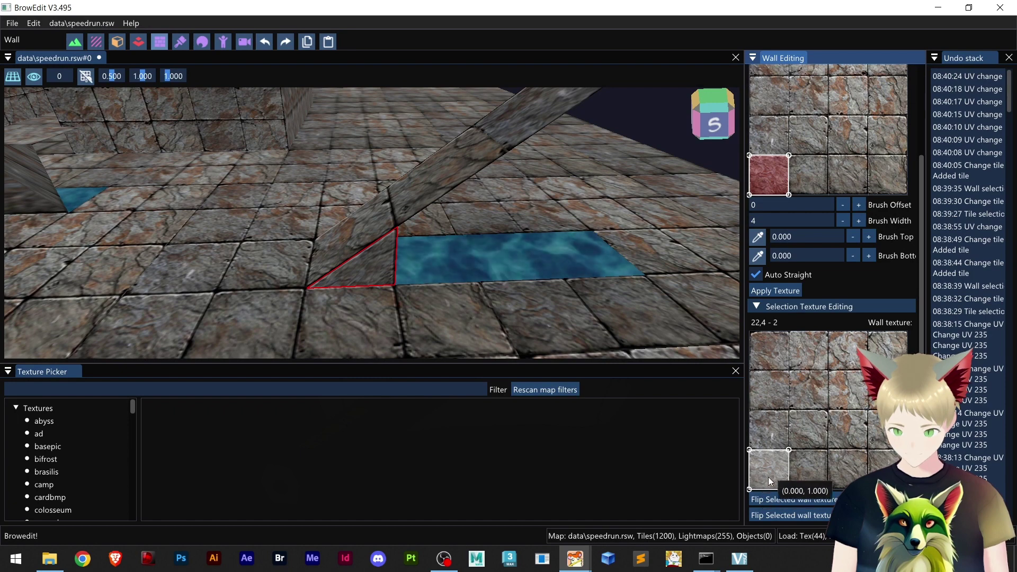
# Step: Try collapsing the lower UV corners of the triangular segment onto each other, and undo these UV changes
pyautogui.moveTo(769, 481); pyautogui.dragTo(773, 474)
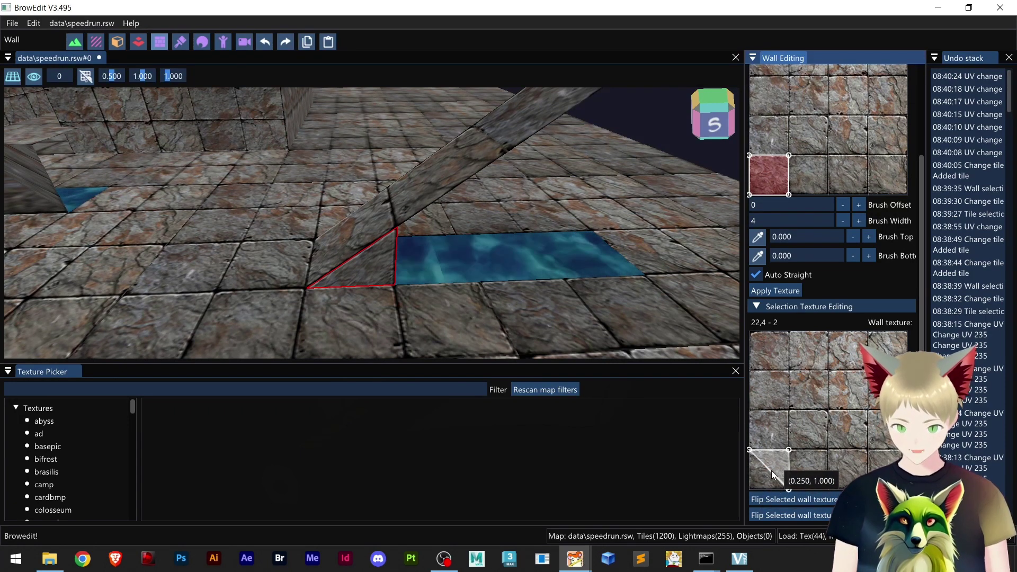
pyautogui.moveTo(769, 473)
pyautogui.mouseDown()
pyautogui.moveTo(746, 487)
pyautogui.moveTo(767, 490)
pyautogui.moveTo(774, 476)
pyautogui.moveTo(789, 492)
pyautogui.moveTo(774, 475)
pyautogui.mouseUp()
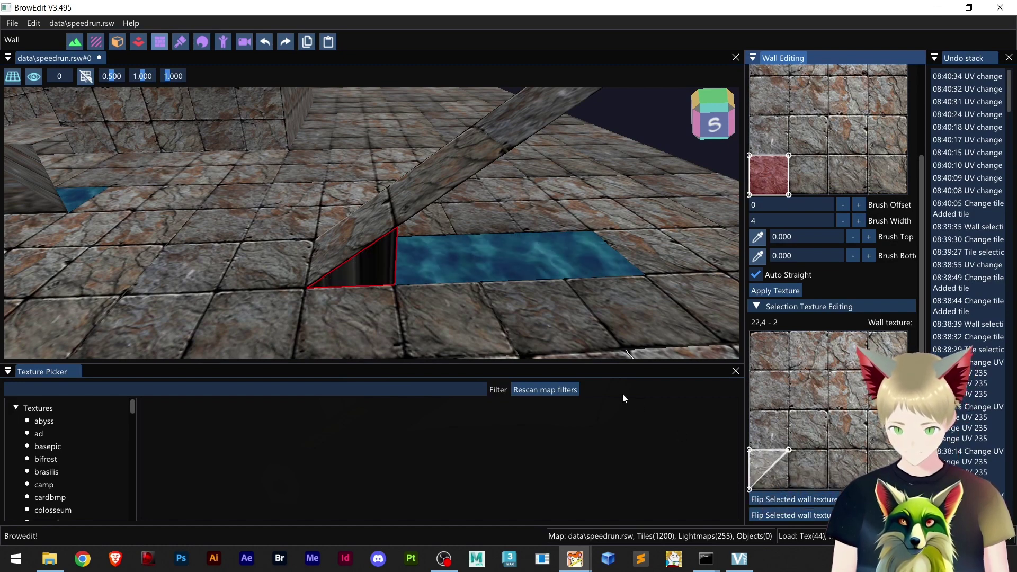
pyautogui.hotkey('ctrl', 'z')
pyautogui.hotkey('ctrl', 'z')
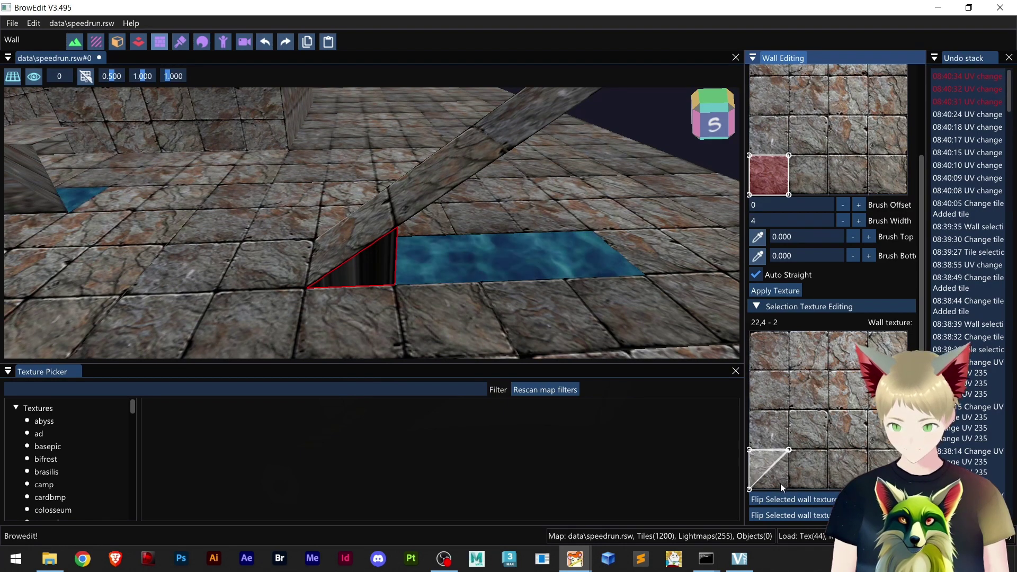
# Step: Apply the brush texture to the triangular segment once more and set its UV corners to the lower-left cell's corners
pyautogui.click(789, 290)
pyautogui.moveTo(779, 488); pyautogui.dragTo(789, 450)
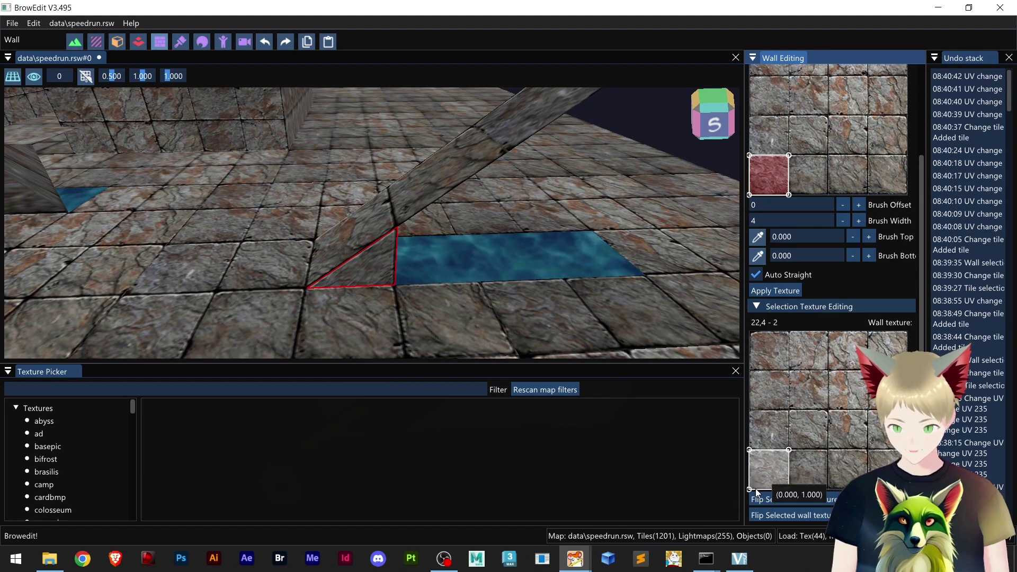
# Step: Move the triangular segment's lower-left UV corner onto the lower-right corner at (0.250, 1.000)
pyautogui.moveTo(770, 480)
pyautogui.mouseDown()
pyautogui.moveTo(746, 493)
pyautogui.moveTo(770, 481)
pyautogui.mouseUp()
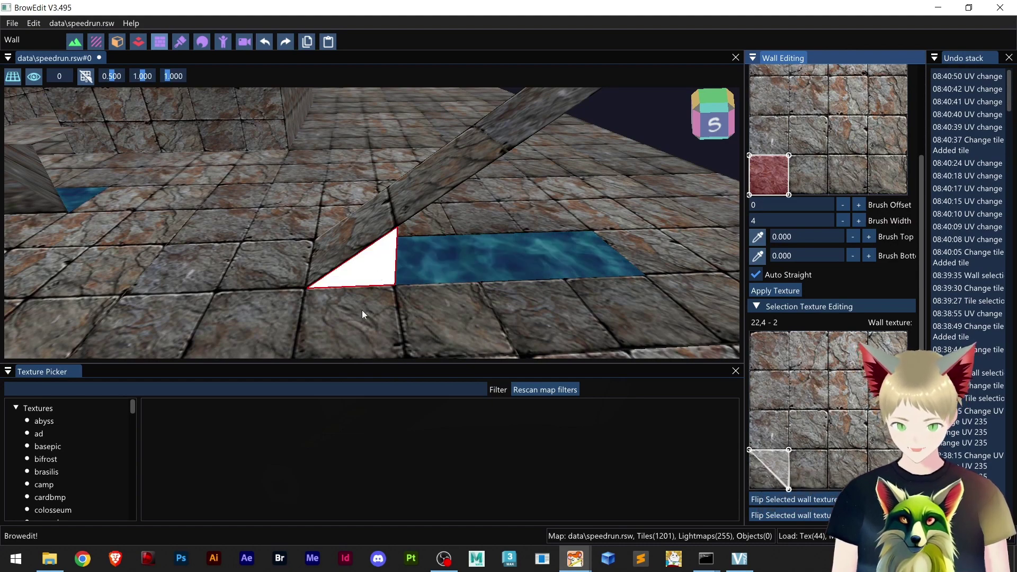
pyautogui.scroll(-5, 481, 324)
pyautogui.moveTo(480, 318); pyautogui.dragTo(466, 313, button='right')
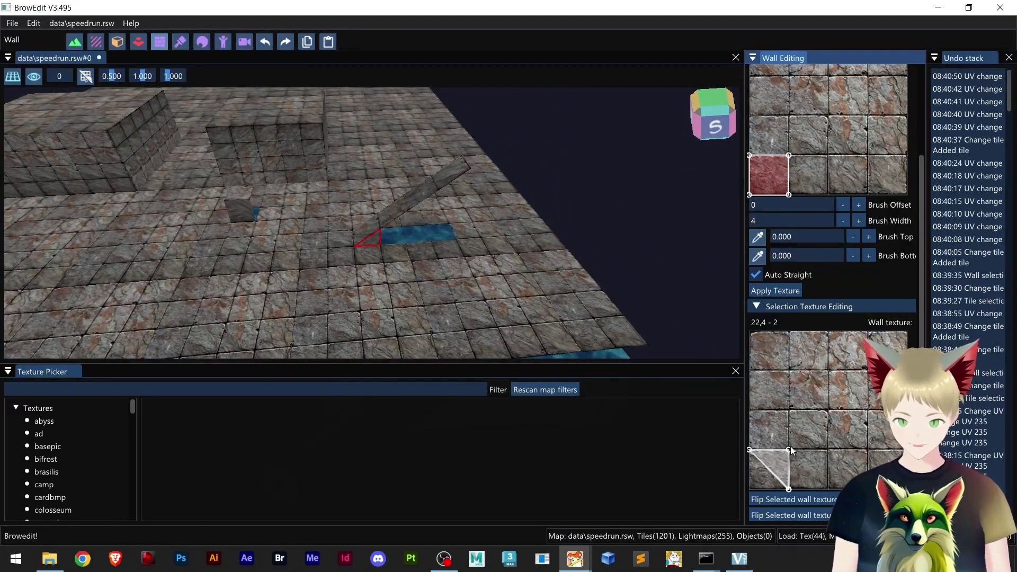
# Step: Spread the triangular segment's UV corners to (0, 0.5), (0.75, 0), (0, 1) and (0.5, 1), and inspect the ramp wall from several sides
pyautogui.click(793, 405)
pyautogui.scroll(5, 408, 281)
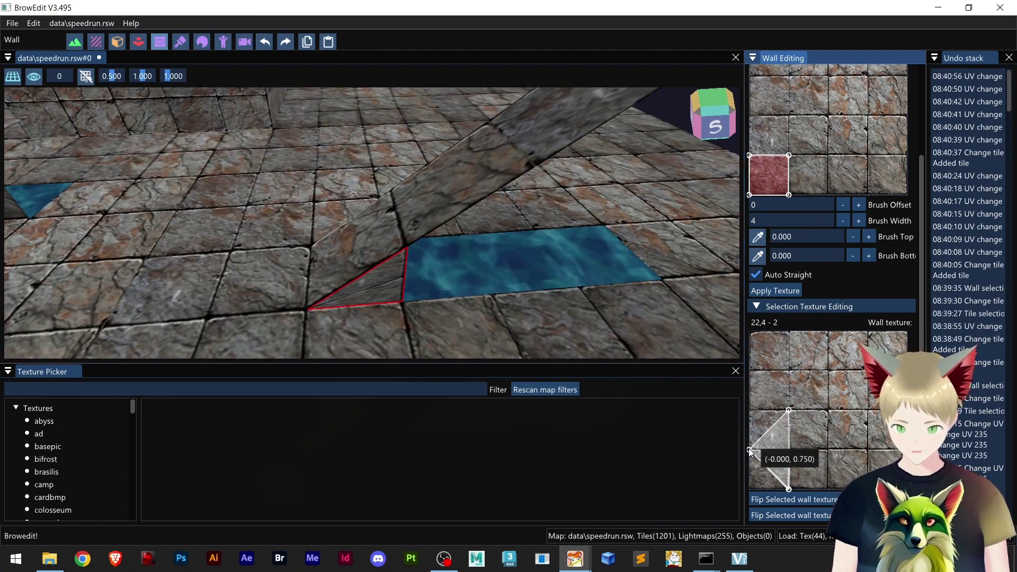
pyautogui.moveTo(749, 449); pyautogui.dragTo(868, 331)
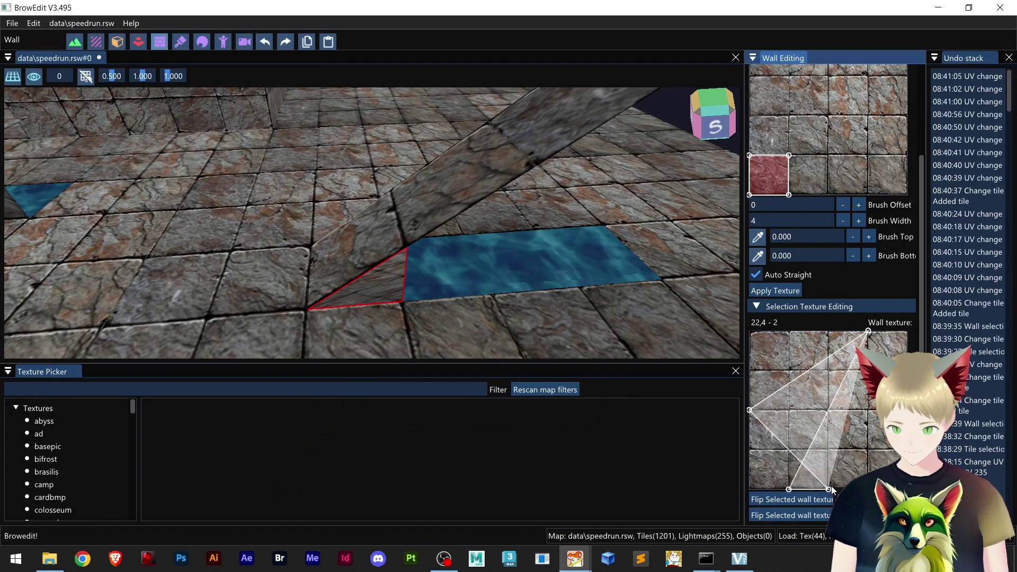
pyautogui.moveTo(789, 490); pyautogui.dragTo(820, 479)
pyautogui.scroll(-5, 457, 337)
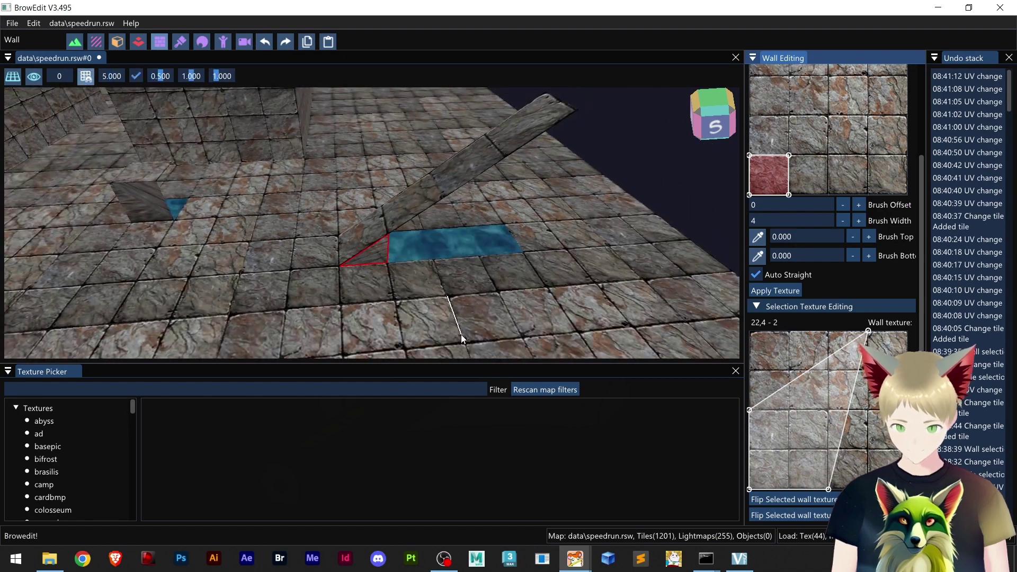
pyautogui.keyDown('shift'); pyautogui.moveTo(459, 338); pyautogui.dragTo(452, 313, button='right'); pyautogui.keyUp('shift')
pyautogui.scroll(4, 391, 258)
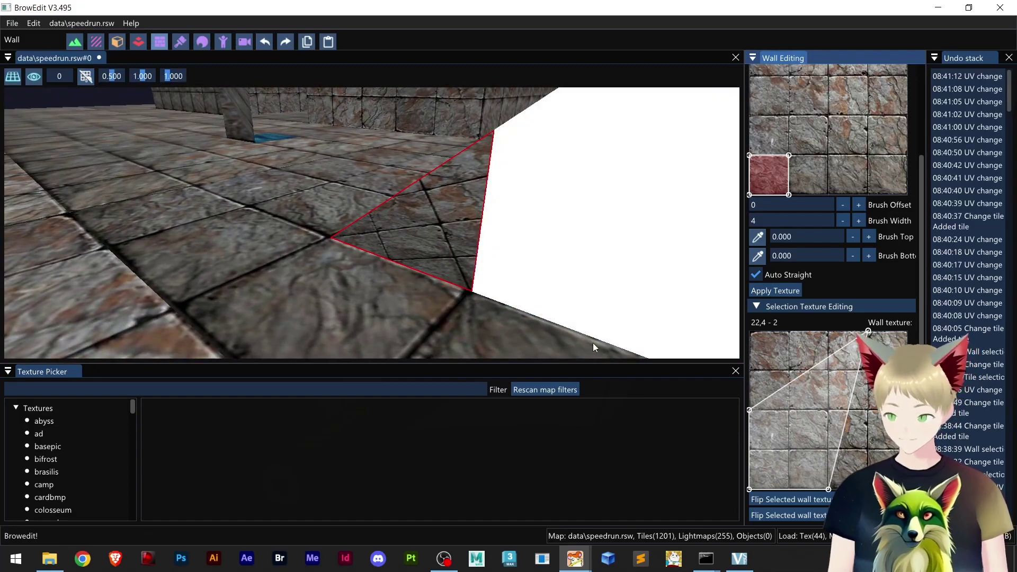
pyautogui.keyDown('shift'); pyautogui.moveTo(376, 334); pyautogui.dragTo(438, 288, button='right'); pyautogui.keyUp('shift')
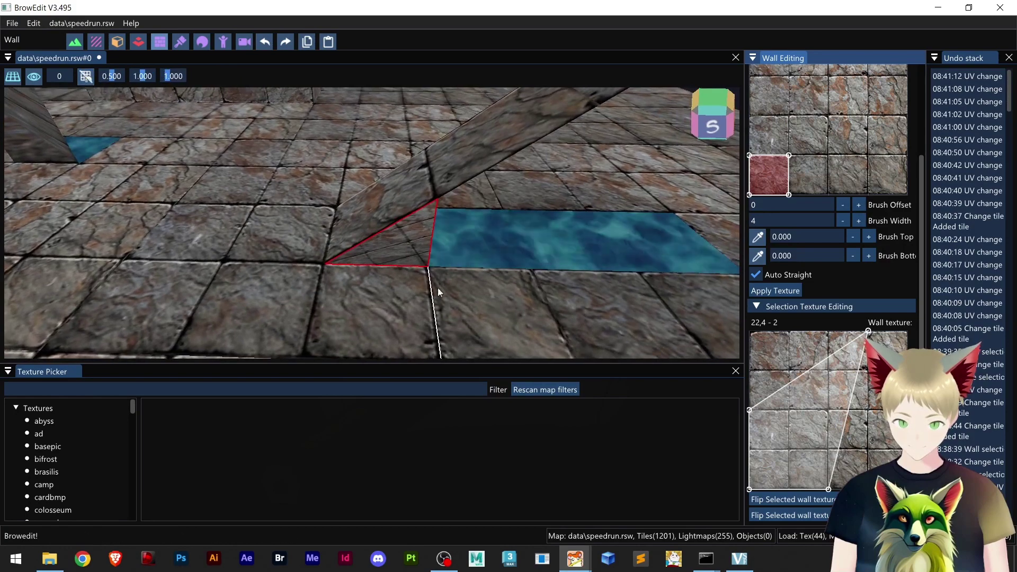
# Step: Select the three remaining side wall segments under the ramp and apply the brush texture to them
pyautogui.click(477, 270)
pyautogui.keyDown('shift'); pyautogui.click(583, 271); pyautogui.keyUp('shift')
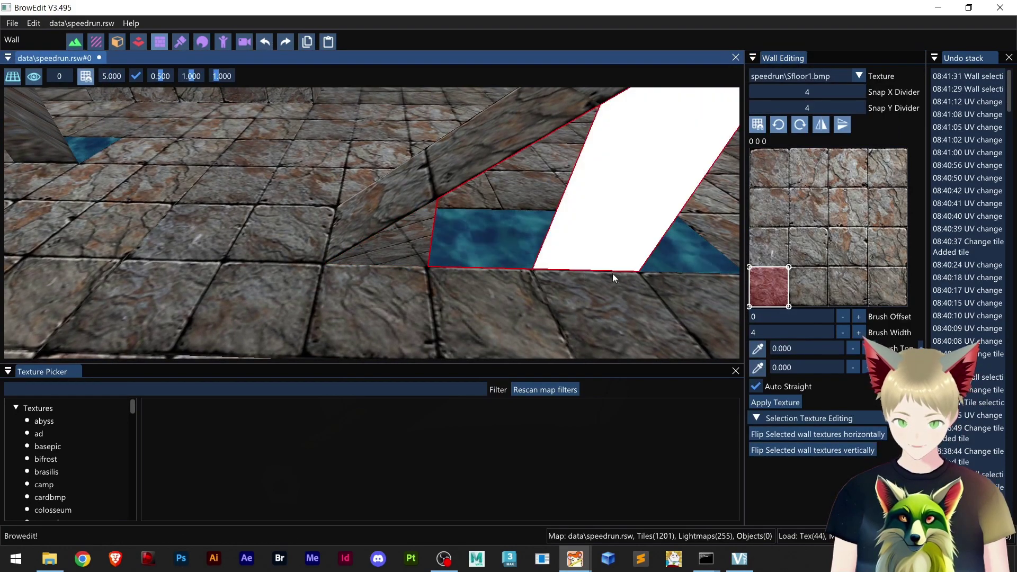
pyautogui.keyDown('shift'); pyautogui.click(666, 274); pyautogui.keyUp('shift')
pyautogui.click(767, 403)
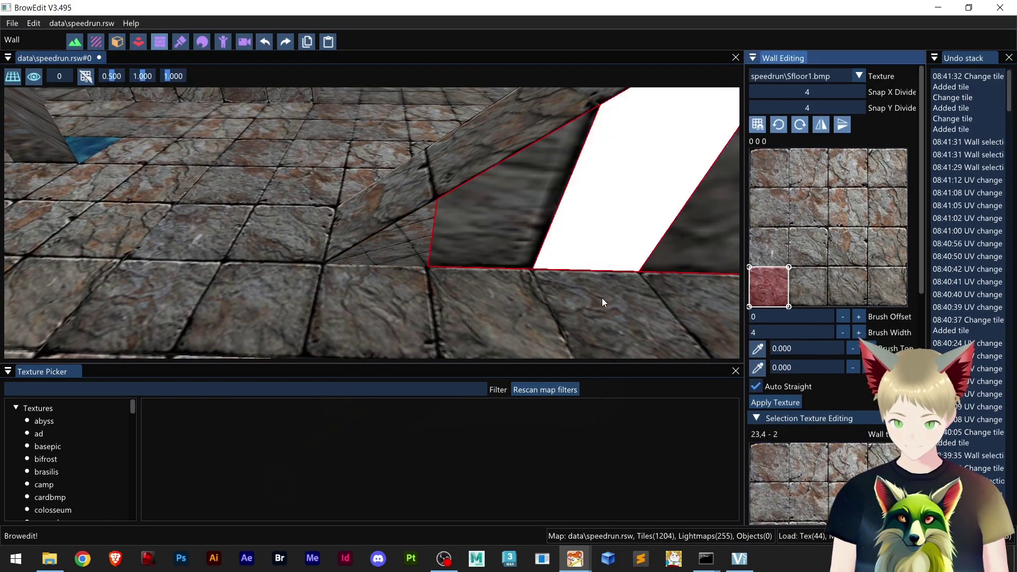
# Step: Move wall segment 23,4's upper-right UV corner to (0.75, 0.25) and its lower-right UV corner to (1, 1)
pyautogui.keyDown('shift'); pyautogui.moveTo(605, 298); pyautogui.dragTo(712, 387, button='right'); pyautogui.keyUp('shift')
pyautogui.scroll(-1, 815, 424)
pyautogui.scroll(-5, 818, 419)
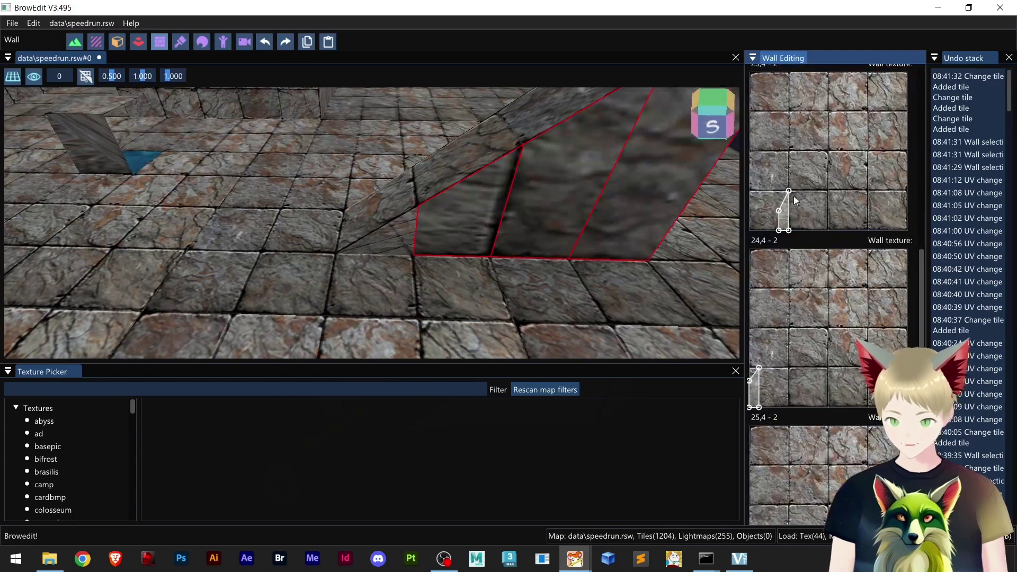
pyautogui.moveTo(790, 209); pyautogui.dragTo(888, 116)
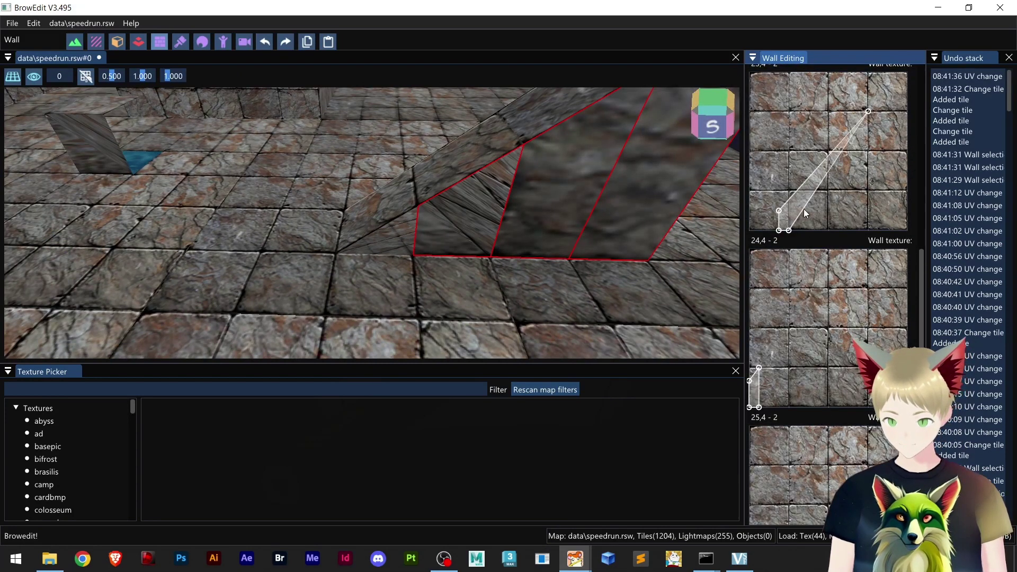
pyautogui.moveTo(791, 227); pyautogui.dragTo(910, 214)
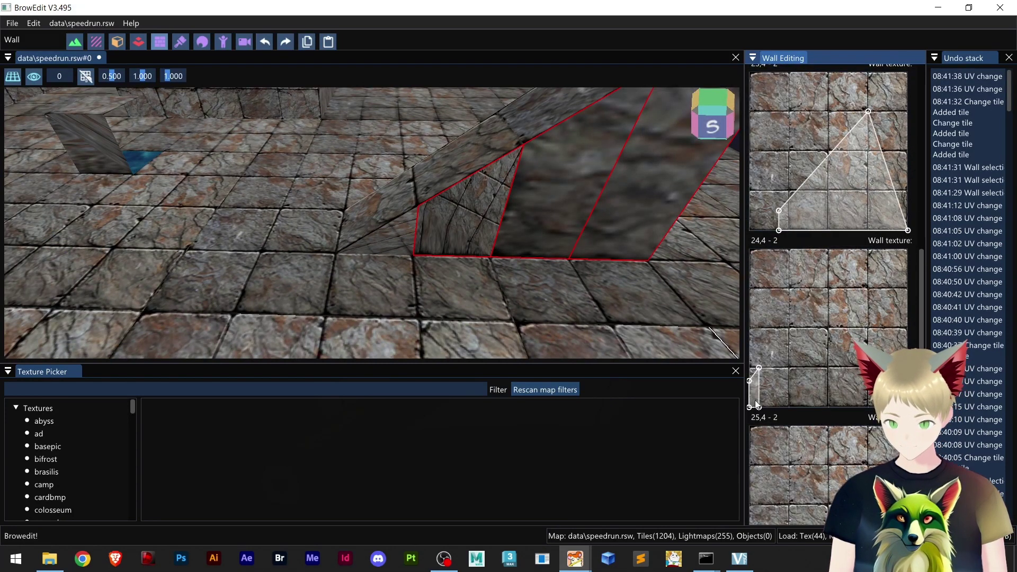
# Step: Spread wall segment 24,4's UV corners to (0.75, 0.25), (1, 1) and (0, 0)
pyautogui.moveTo(761, 374); pyautogui.dragTo(878, 277)
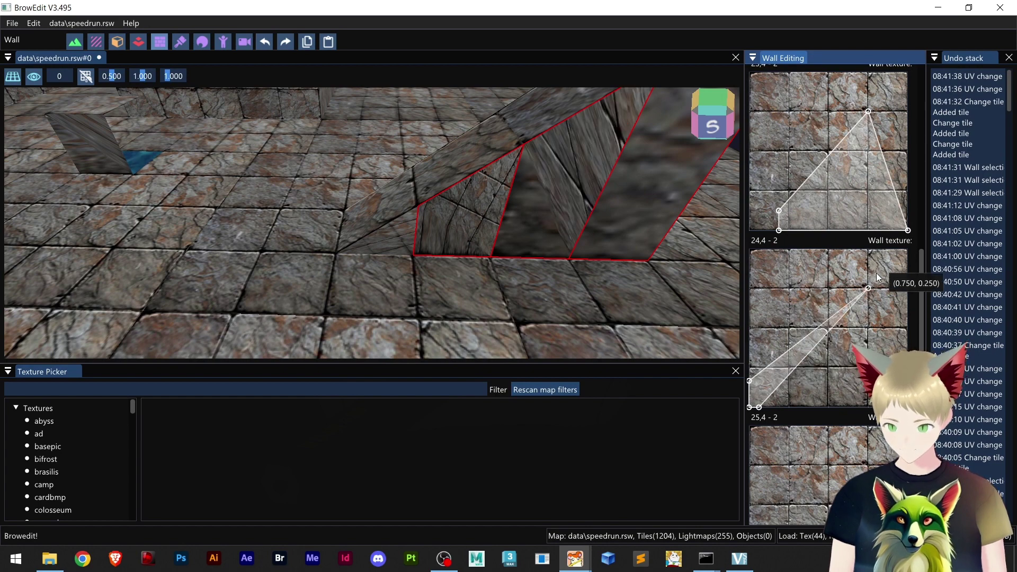
pyautogui.moveTo(763, 407); pyautogui.dragTo(908, 407)
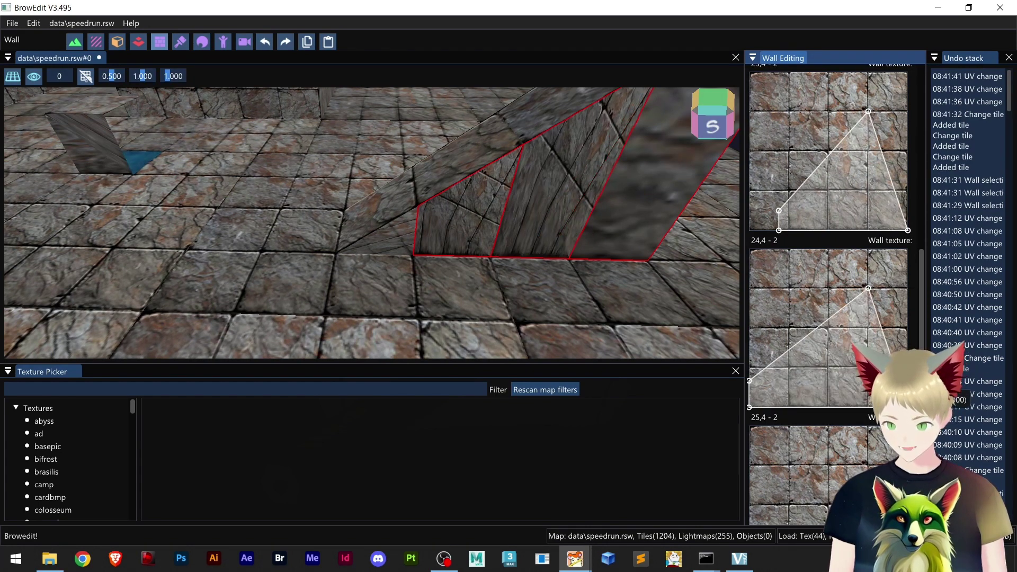
pyautogui.moveTo(750, 382); pyautogui.dragTo(762, 248)
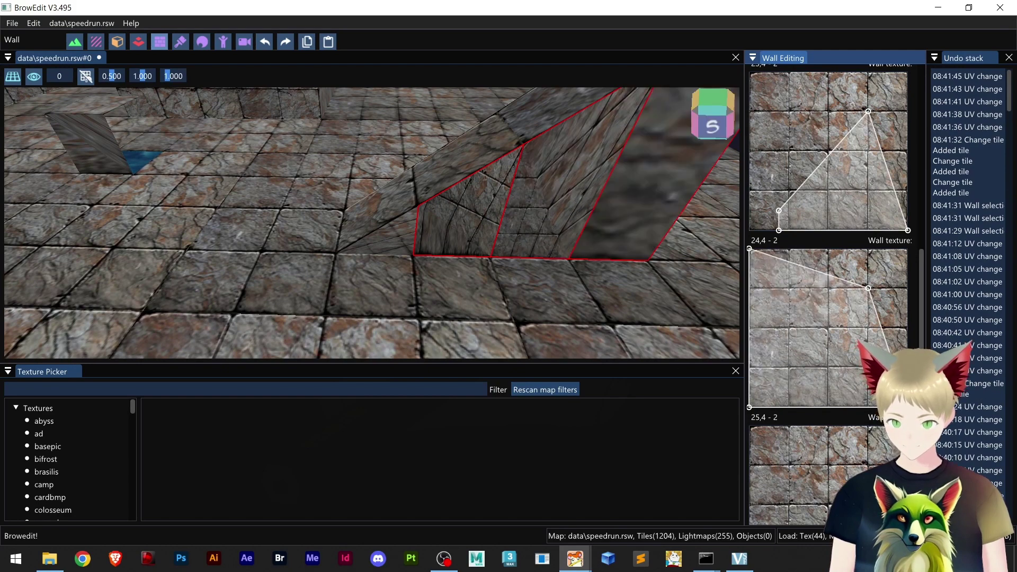
# Step: Move wall segment 25,4's right UV corners out to the texture's right side and its upper-left corner to (0.5, 0), and inspect the ramp wall
pyautogui.scroll(-2, 813, 460)
pyautogui.moveTo(769, 450); pyautogui.dragTo(893, 381)
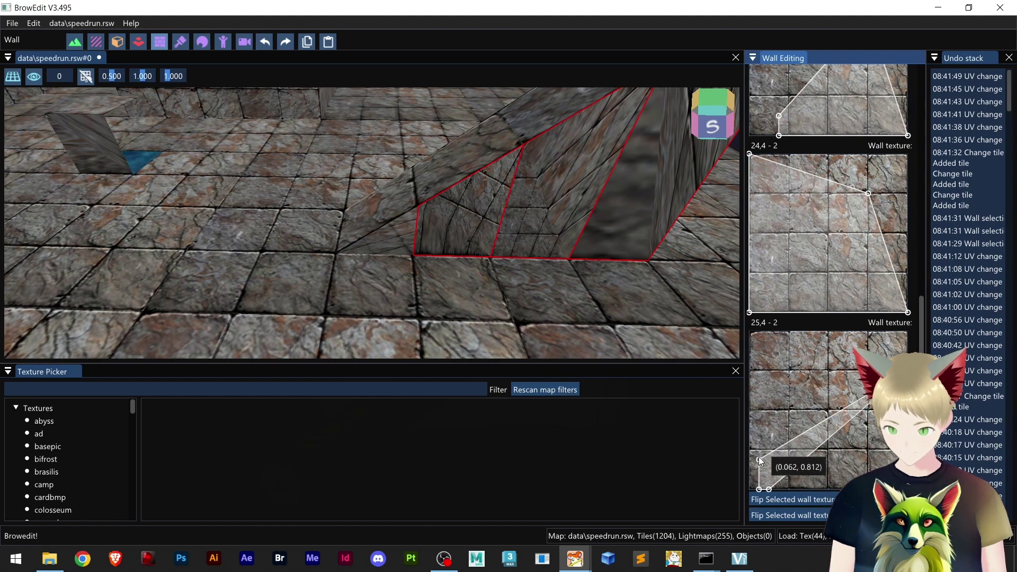
pyautogui.moveTo(761, 461); pyautogui.dragTo(829, 339)
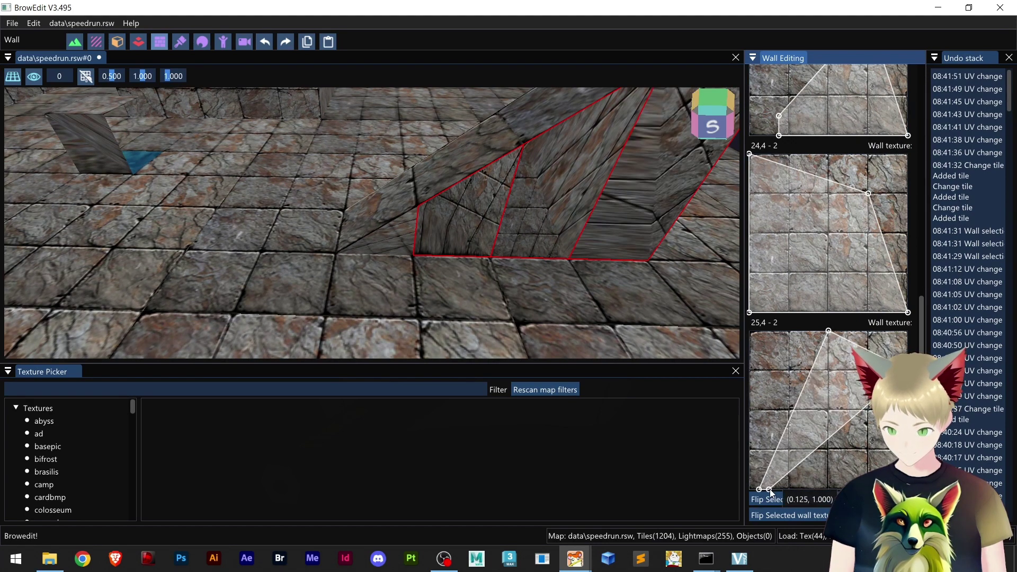
pyautogui.moveTo(770, 491); pyautogui.dragTo(760, 489)
pyautogui.scroll(-8, 555, 304)
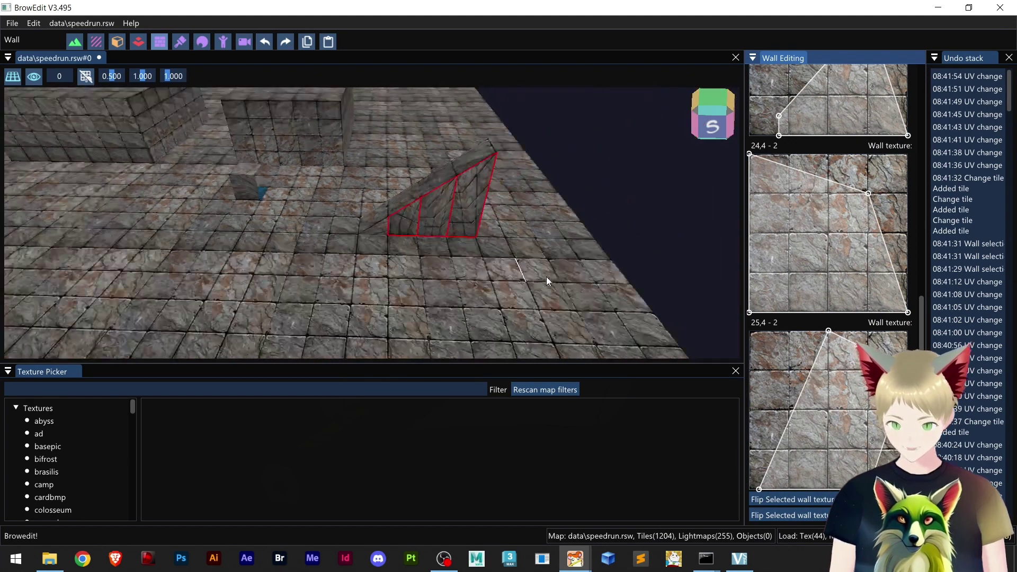
pyautogui.moveTo(513, 281); pyautogui.dragTo(180, 377, button='right')
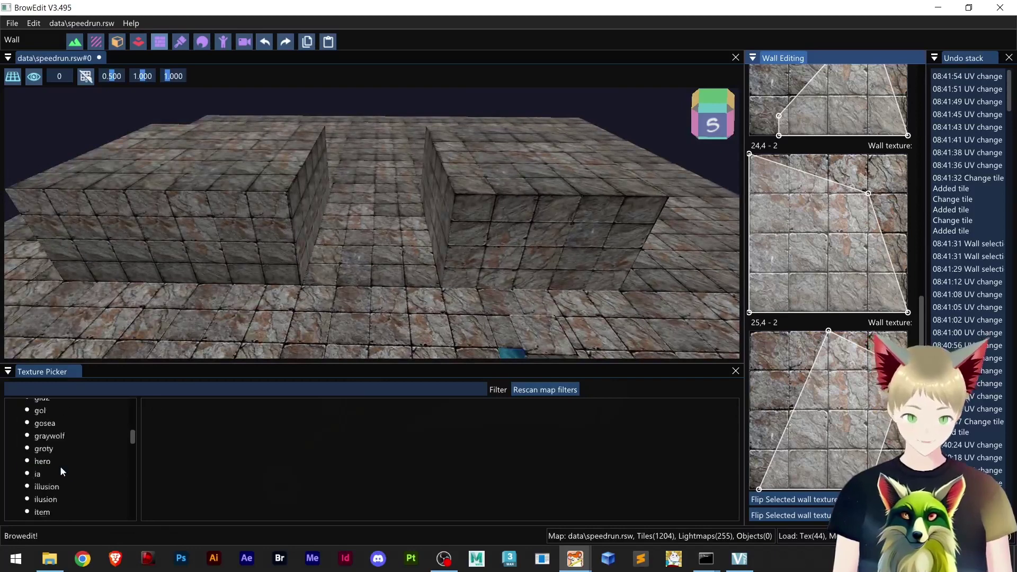
# Step: Add bearballoon.bmp from the item textures to the map and stretch the wall brush area over the whole texture
pyautogui.click(51, 460)
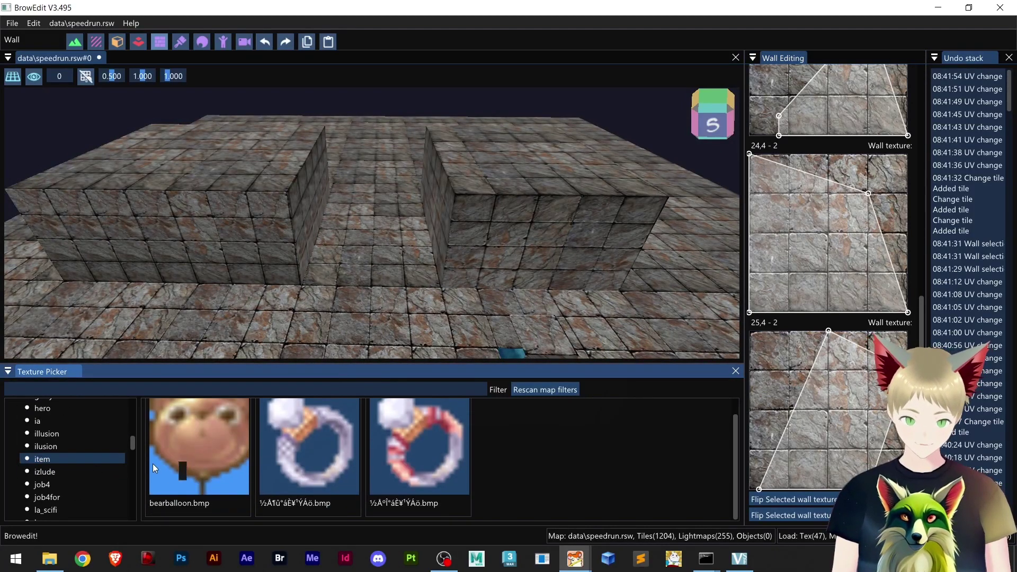
pyautogui.moveTo(192, 451); pyautogui.dragTo(845, 243)
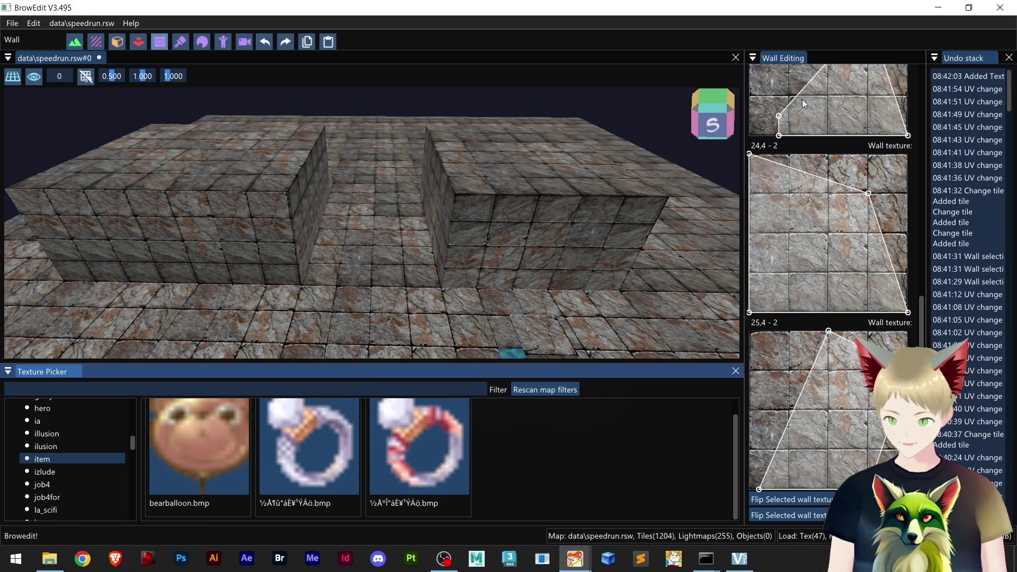
pyautogui.scroll(8, 803, 106)
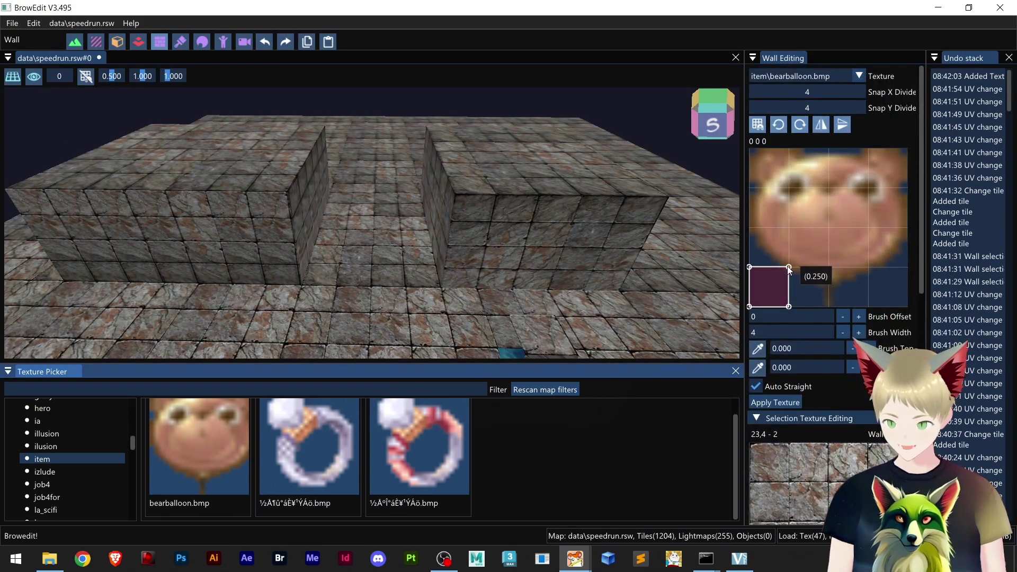
pyautogui.moveTo(788, 267); pyautogui.dragTo(904, 160)
# Step: Select the south wall of the small raised block and apply the bearballoon texture to it
pyautogui.moveTo(465, 257); pyautogui.dragTo(457, 224, button='right')
pyautogui.scroll(4, 410, 219)
pyautogui.click(435, 185)
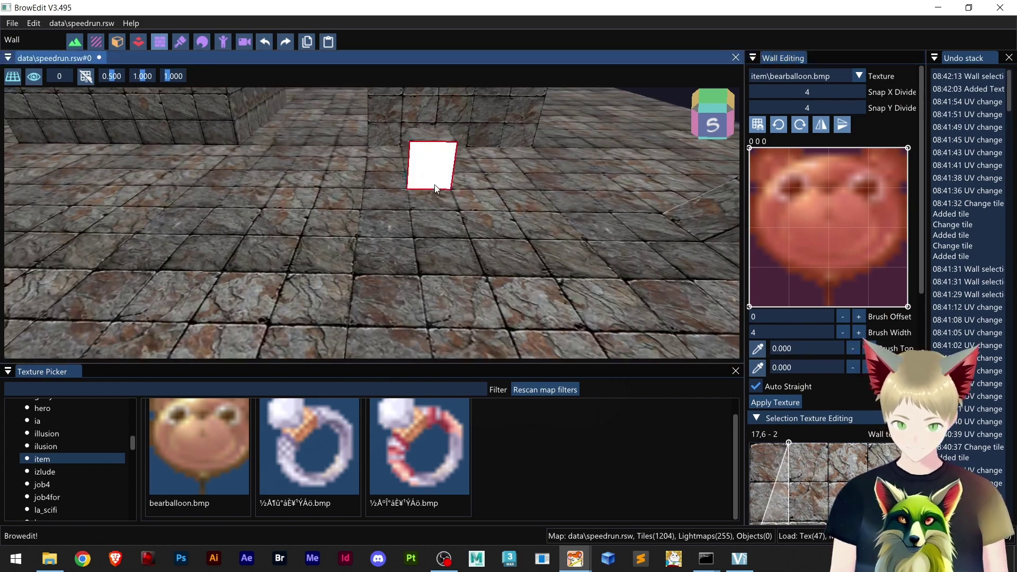
pyautogui.moveTo(435, 188); pyautogui.dragTo(486, 262, button='right')
pyautogui.click(787, 402)
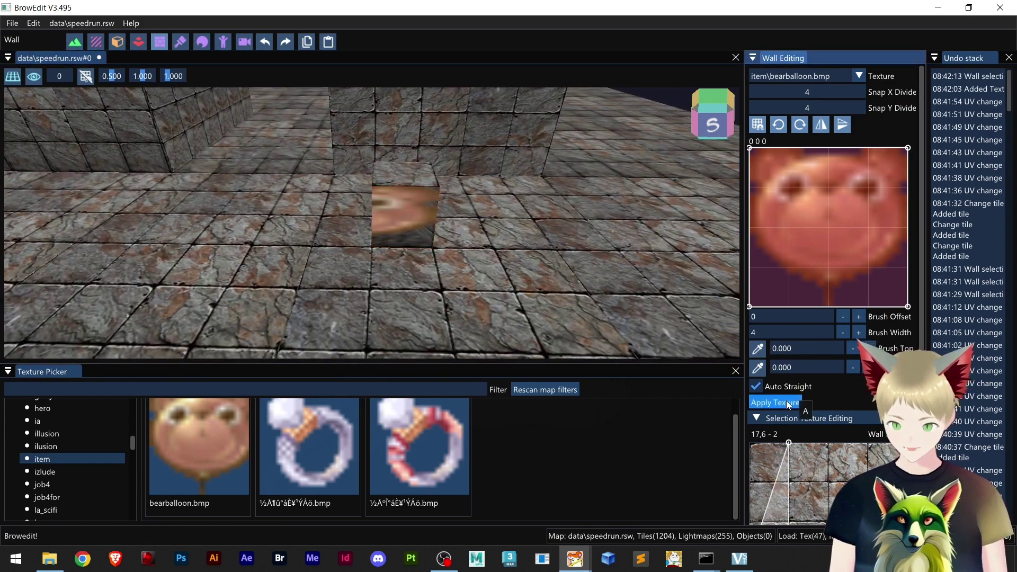
# Step: Set wall 17,6's left UV corners to (0, 0) and (0, 1), and inspect the textured wall up close
pyautogui.scroll(-2, 861, 370)
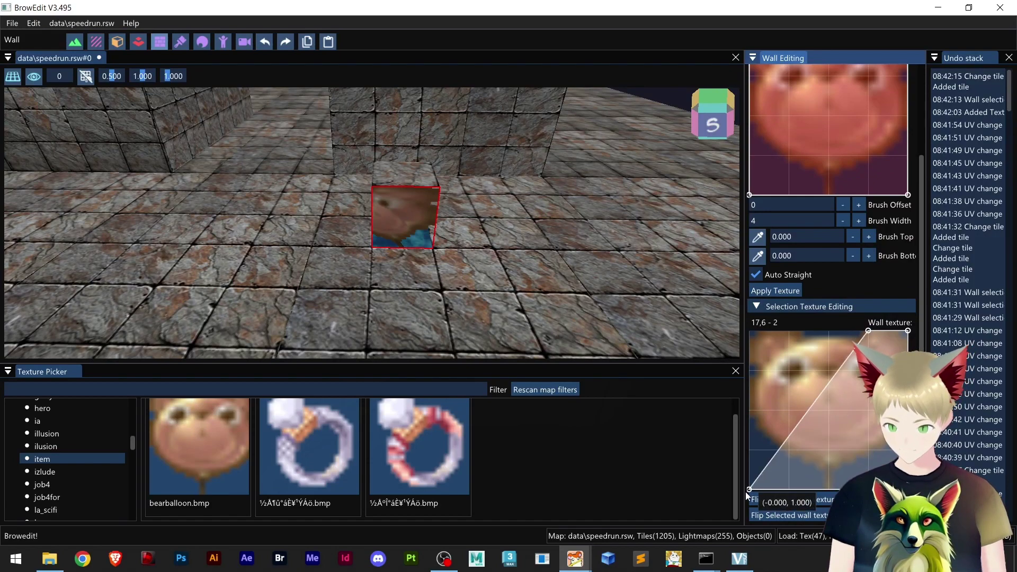
pyautogui.moveTo(748, 497); pyautogui.dragTo(748, 495)
pyautogui.moveTo(868, 333); pyautogui.dragTo(740, 339)
pyautogui.scroll(6, 500, 291)
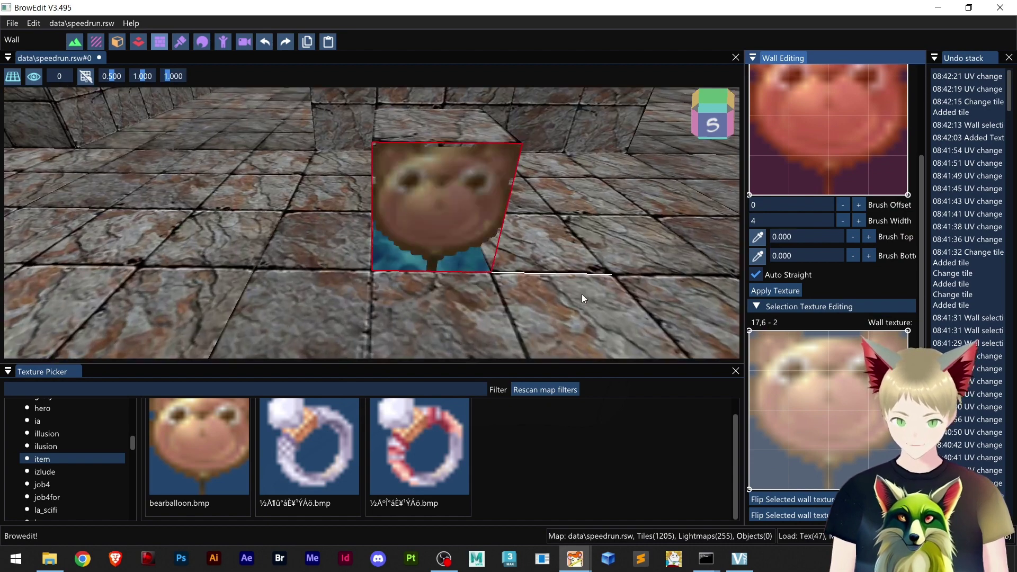
pyautogui.keyDown('shift'); pyautogui.moveTo(583, 295); pyautogui.dragTo(545, 273, button='middle'); pyautogui.keyUp('shift')
pyautogui.scroll(2, 511, 282)
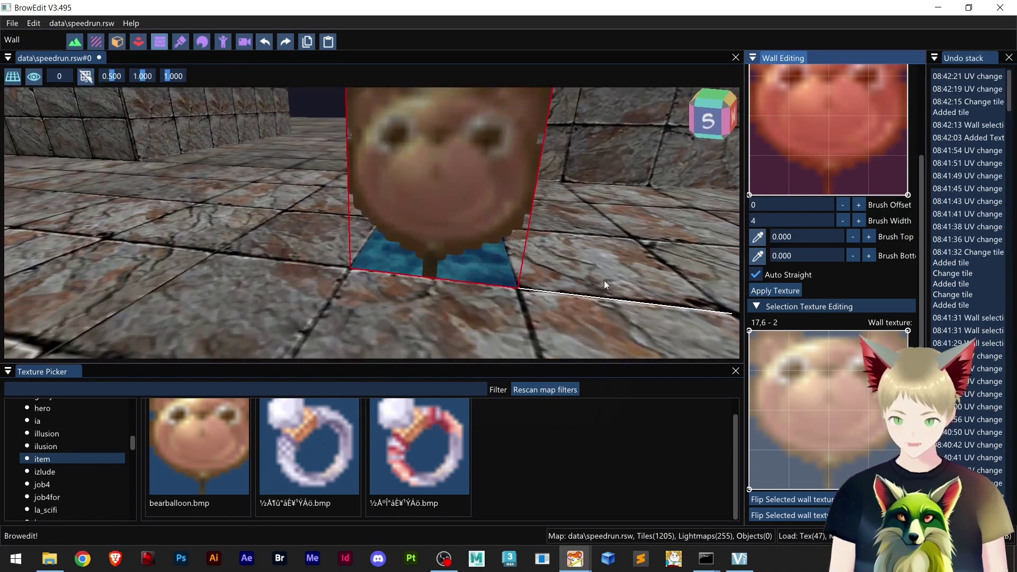
pyautogui.moveTo(605, 285); pyautogui.dragTo(572, 290, button='middle')
pyautogui.scroll(-5, 495, 285)
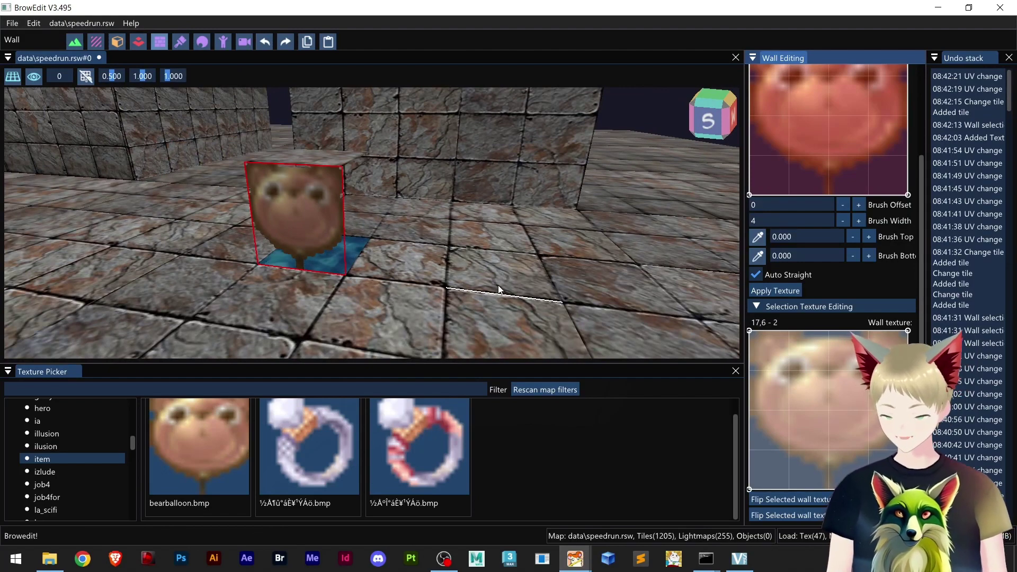
# Step: Select the small block's three other walls and apply the bearballoon texture to them
pyautogui.moveTo(473, 282); pyautogui.dragTo(392, 284, button='right')
pyautogui.click(353, 310)
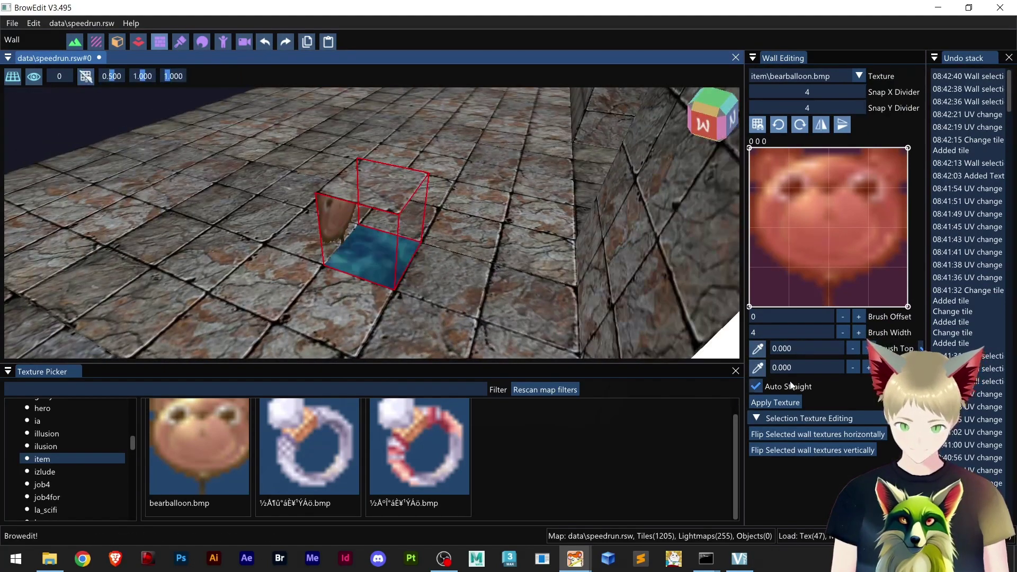
pyautogui.click(787, 404)
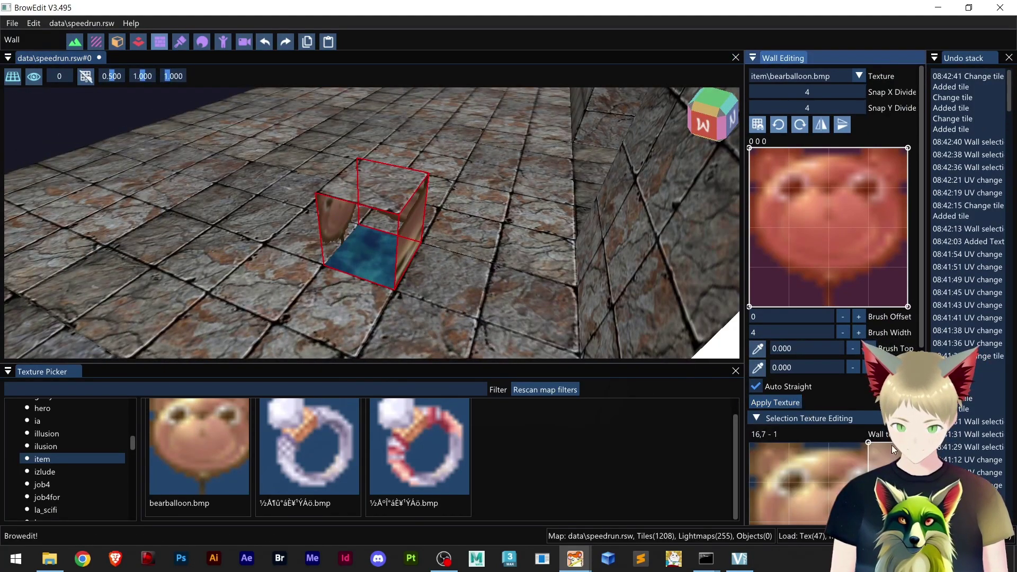
# Step: Set wall 16,7's left UV corners to (0, 1) and (0, 0)
pyautogui.scroll(-5, 847, 371)
pyautogui.moveTo(869, 314); pyautogui.dragTo(749, 312)
pyautogui.moveTo(869, 155); pyautogui.dragTo(749, 154)
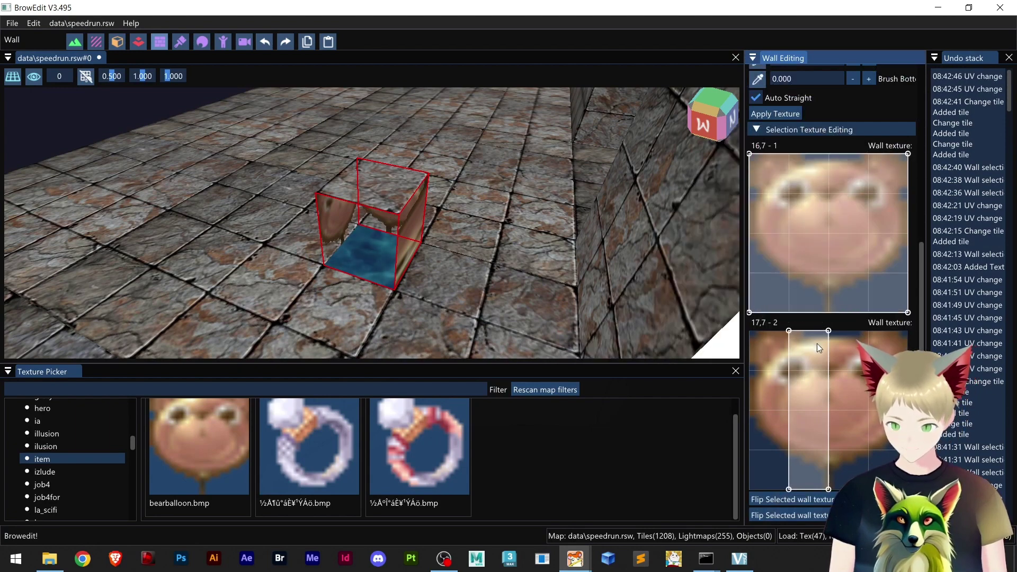
# Step: Spread wall 17,7's four UV corners out to the full bearballoon texture
pyautogui.moveTo(788, 331); pyautogui.dragTo(749, 331)
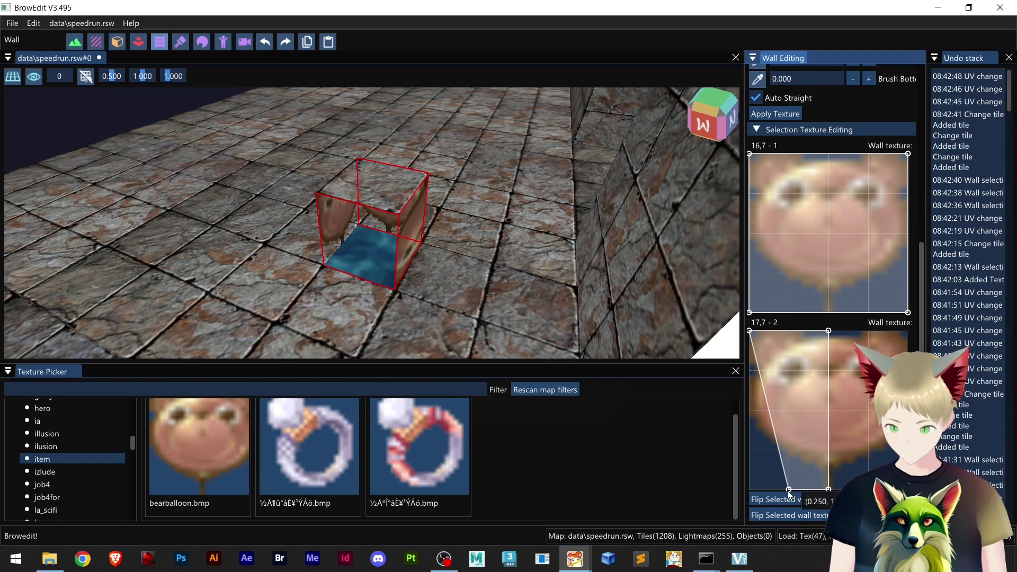
pyautogui.moveTo(780, 492); pyautogui.dragTo(908, 490)
pyautogui.moveTo(913, 326); pyautogui.dragTo(908, 330)
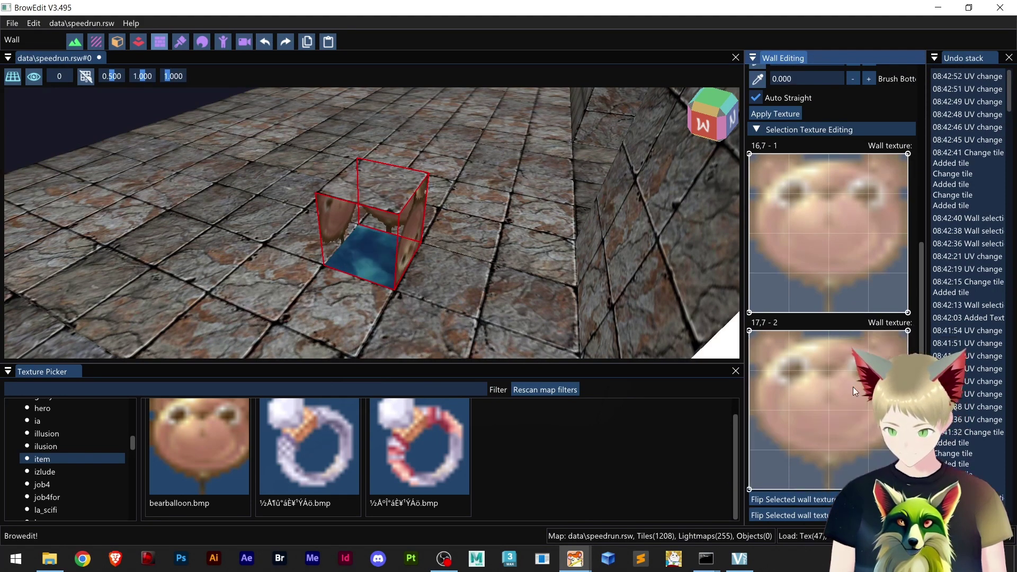
# Step: Inspect the block's walls from another side and try flipping the selected wall textures horizontally and vertically
pyautogui.scroll(6, 854, 390)
pyautogui.scroll(-3, 878, 345)
pyautogui.scroll(-3, 832, 291)
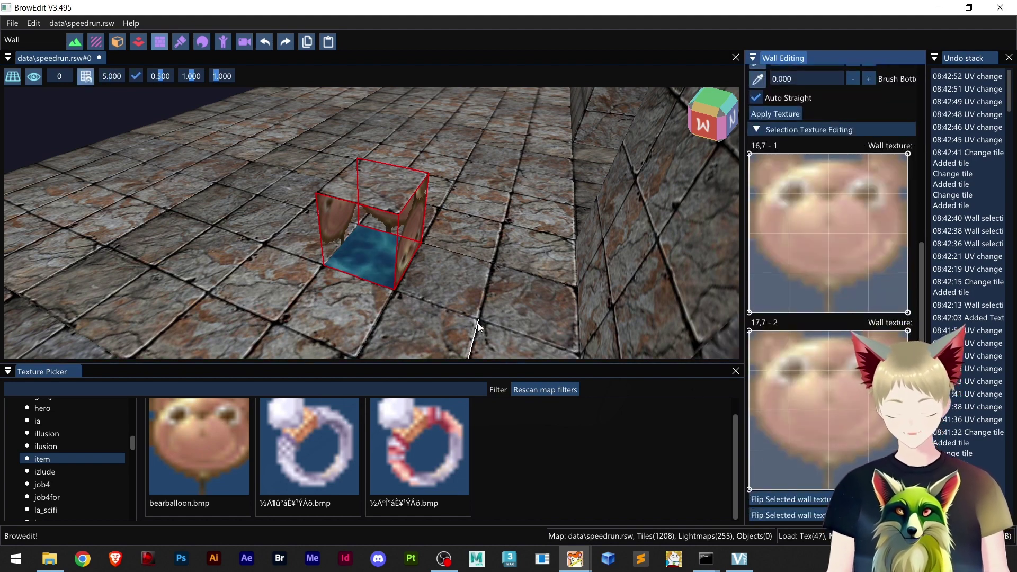
pyautogui.keyDown('shift'); pyautogui.moveTo(478, 327); pyautogui.dragTo(368, 330, button='right'); pyautogui.keyUp('shift')
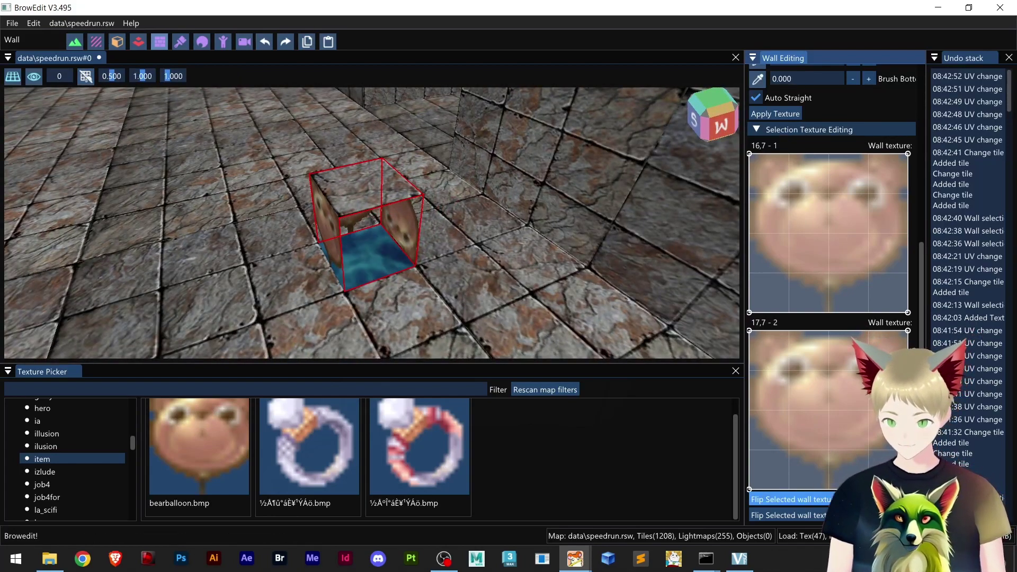
pyautogui.click(824, 501)
pyautogui.click(820, 515)
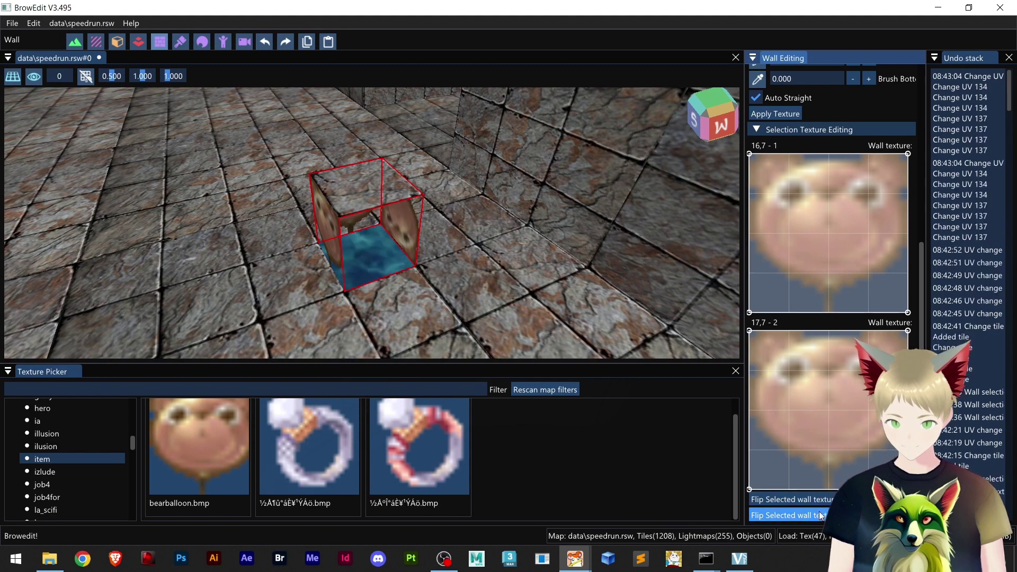
pyautogui.scroll(5, 816, 477)
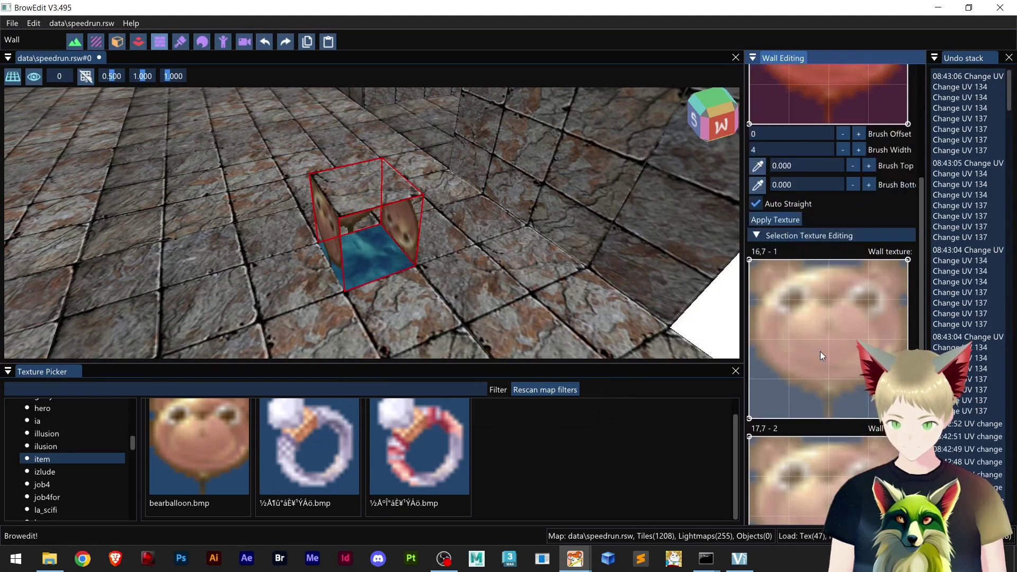
# Step: Reapply the bearballoon texture to the selected walls and try flipping their textures vertically
pyautogui.click(786, 403)
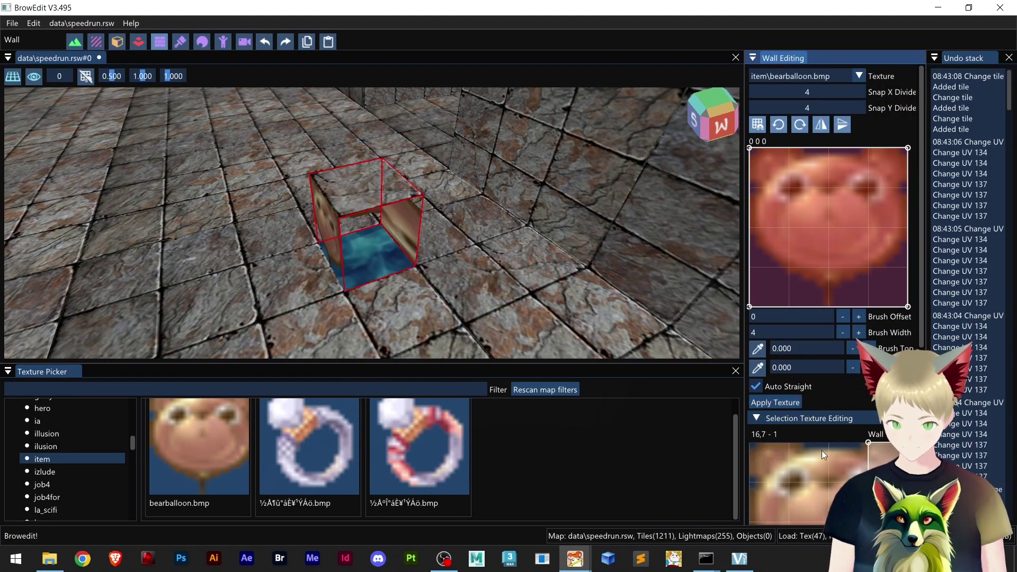
pyautogui.scroll(-5, 827, 475)
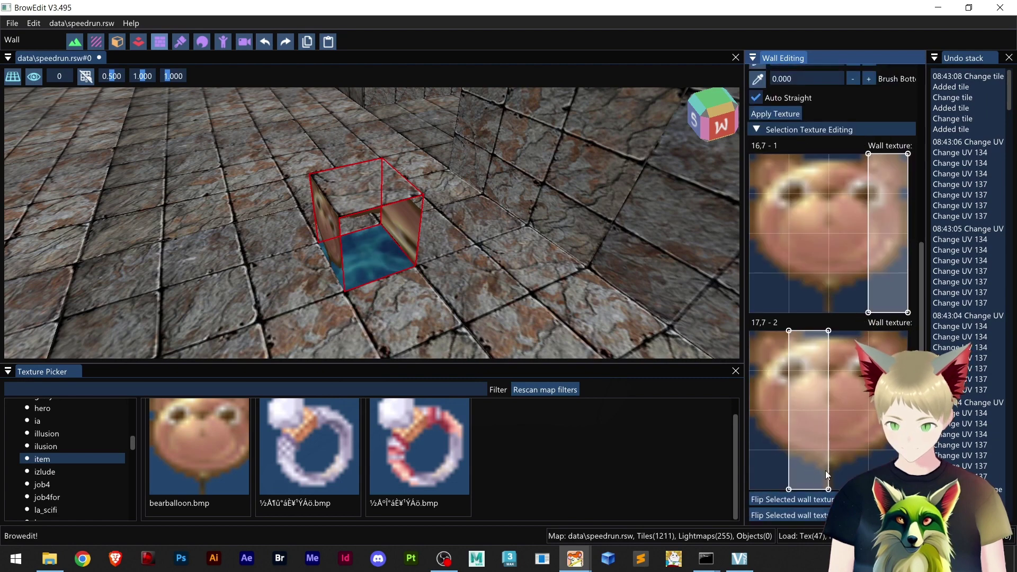
pyautogui.keyDown('shift'); pyautogui.moveTo(431, 322); pyautogui.dragTo(418, 304, button='right'); pyautogui.keyUp('shift')
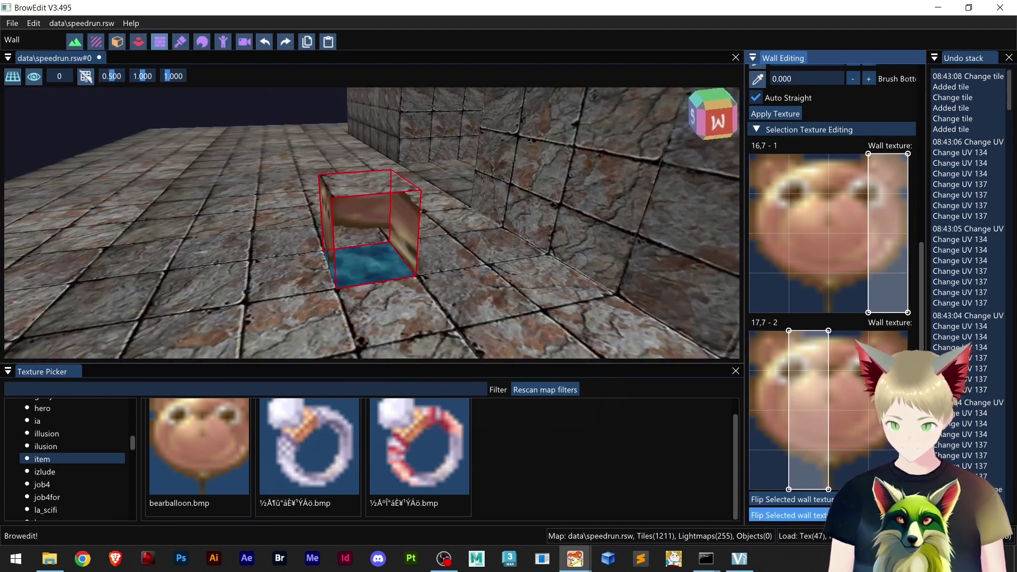
pyautogui.click(768, 515)
pyautogui.click(769, 515)
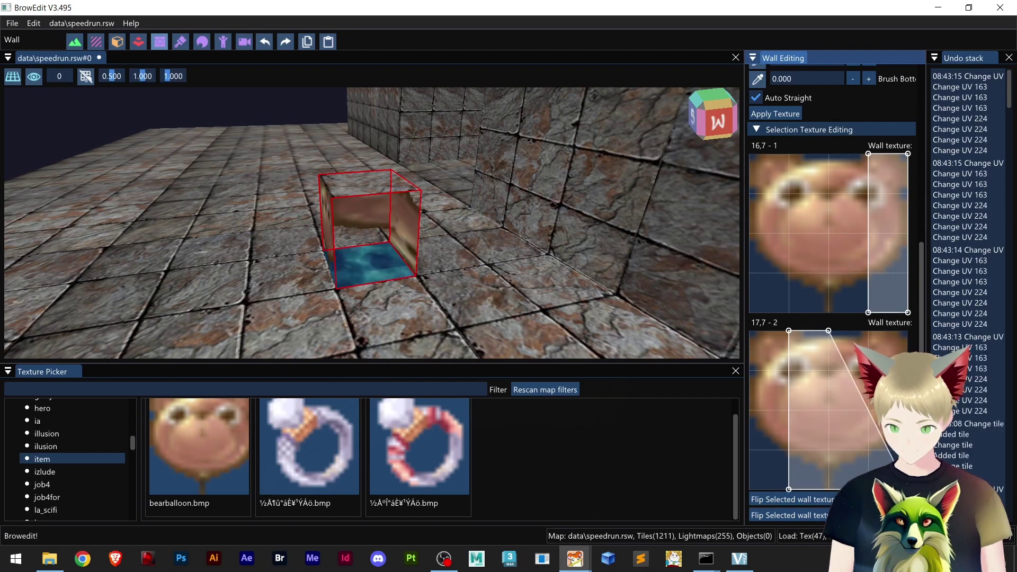
# Step: Spread wall 17,7 - 2's UV corners out to the full bearballoon texture
pyautogui.moveTo(907, 488); pyautogui.dragTo(908, 489)
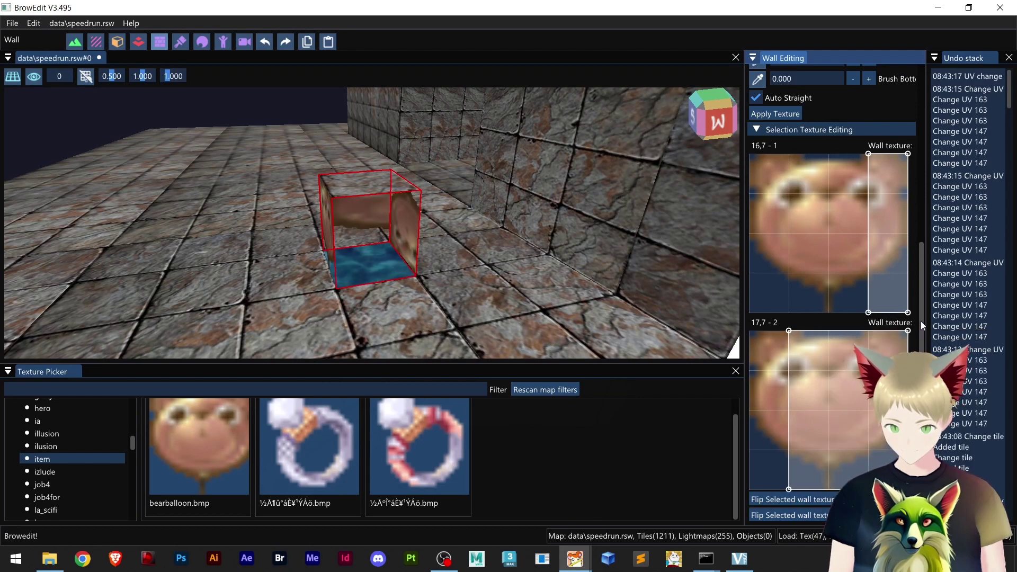
pyautogui.click(783, 340)
pyautogui.moveTo(771, 332); pyautogui.dragTo(750, 332)
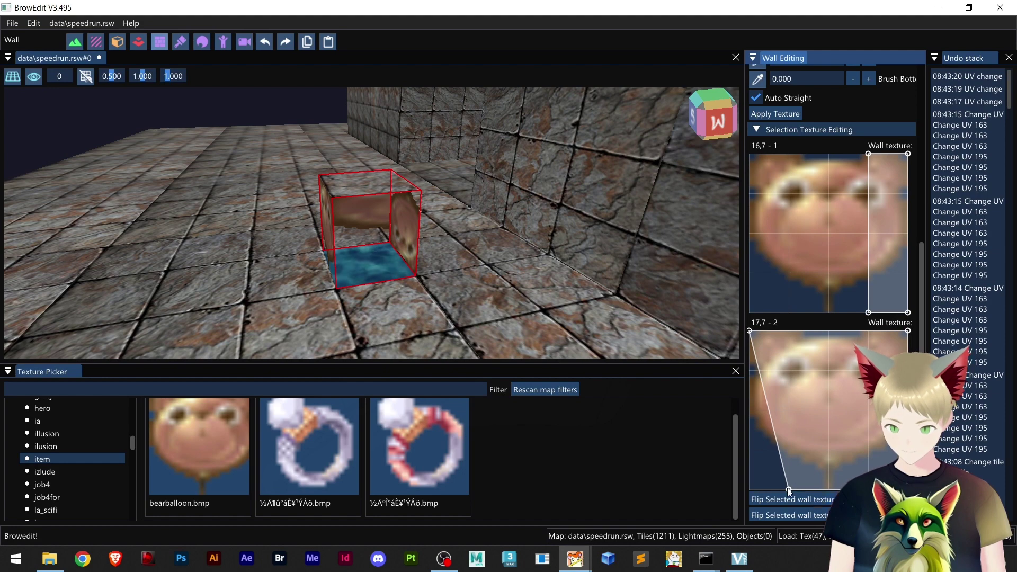
pyautogui.moveTo(789, 492); pyautogui.dragTo(720, 481)
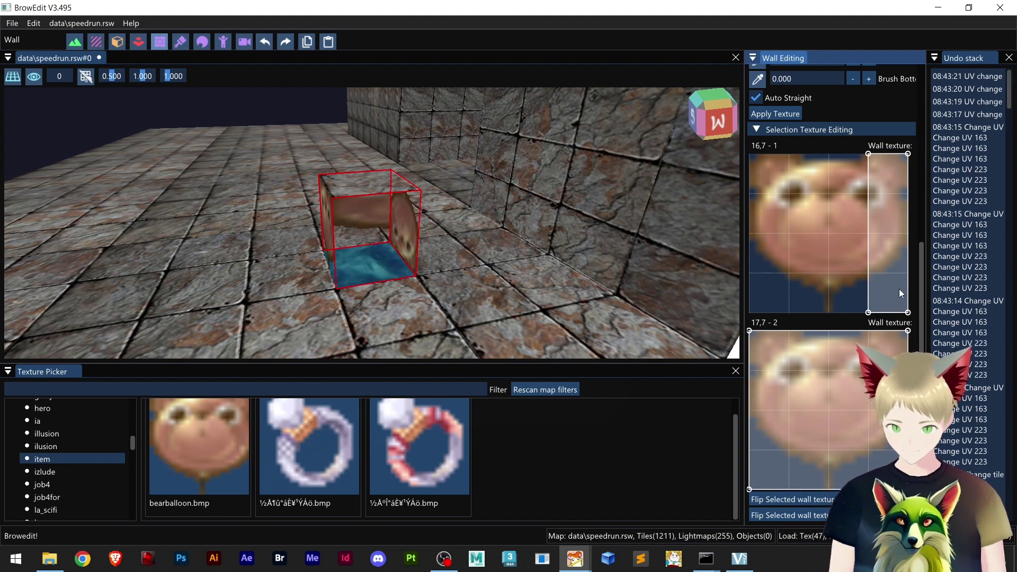
# Step: Move wall 16,7 - 1's UV corners outward so they span the full bearballoon texture
pyautogui.moveTo(793, 318); pyautogui.dragTo(749, 312)
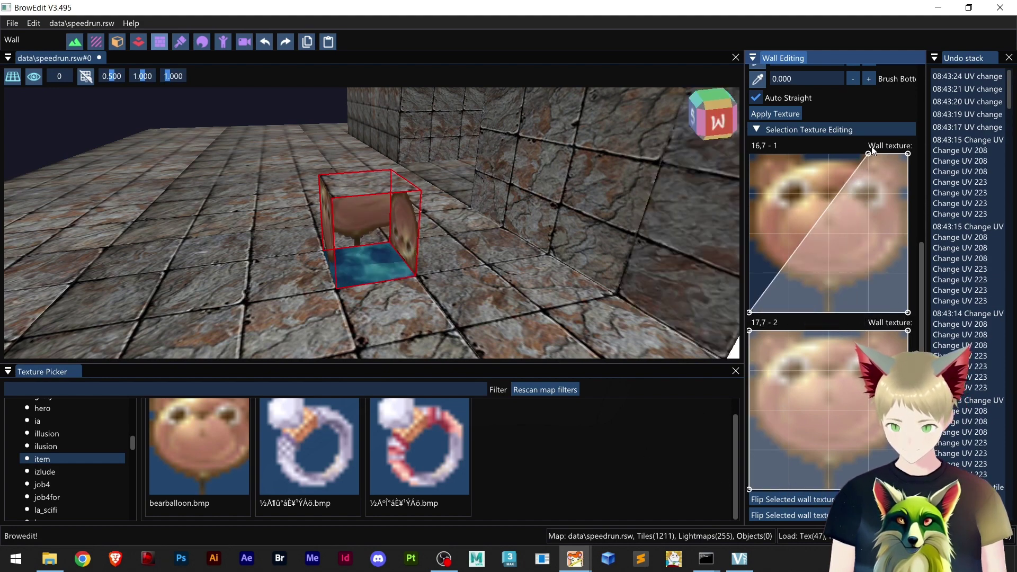
pyautogui.moveTo(868, 157); pyautogui.dragTo(908, 154)
pyautogui.scroll(5, 825, 222)
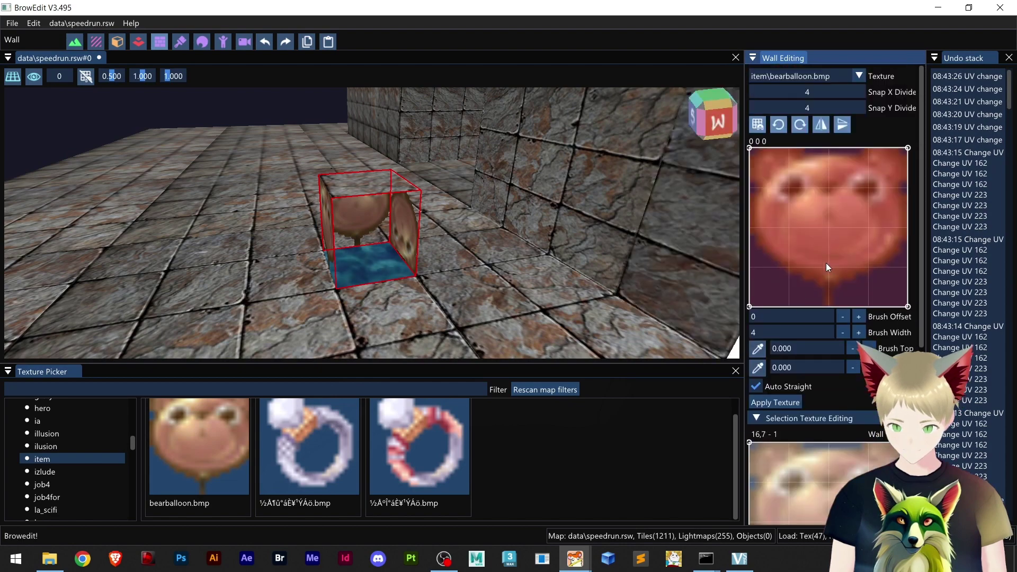
# Step: Select only wall 17,7 - 2 of the small block and reapply the bearballoon texture to it
pyautogui.keyDown('shift'); pyautogui.moveTo(411, 285); pyautogui.dragTo(422, 263, button='right'); pyautogui.keyUp('shift')
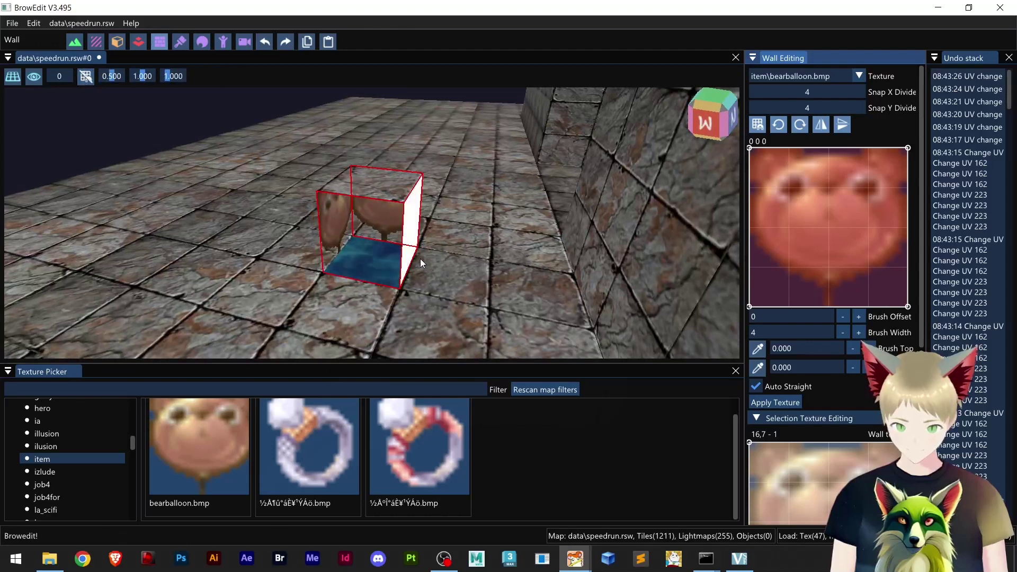
pyautogui.click(451, 276)
pyautogui.click(421, 270)
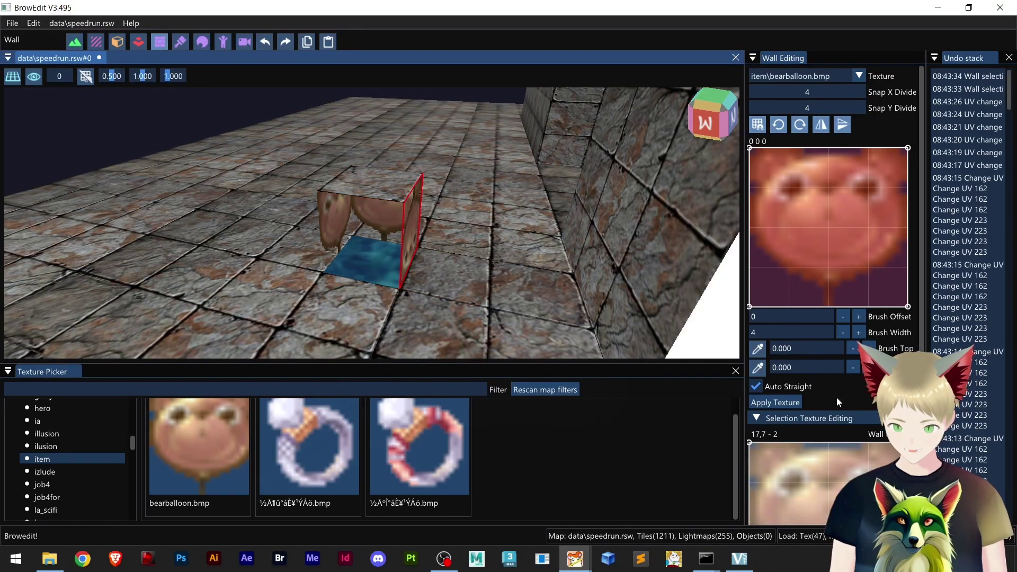
pyautogui.click(795, 406)
# Step: Spread all four UV corners of the selected wall 17,7 - 2 to the edges of the bearballoon texture
pyautogui.scroll(-2, 849, 408)
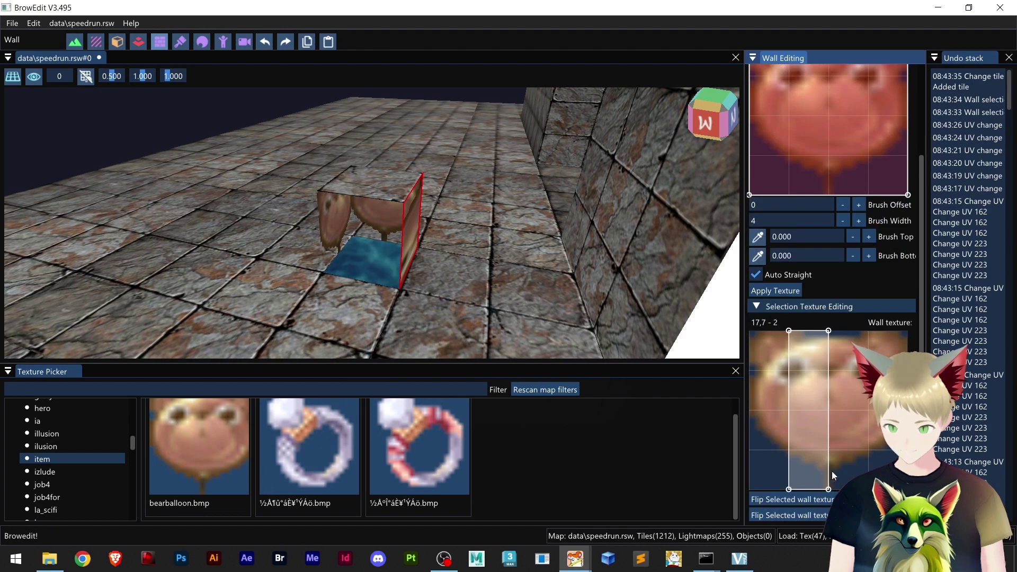
pyautogui.moveTo(828, 490); pyautogui.dragTo(907, 489)
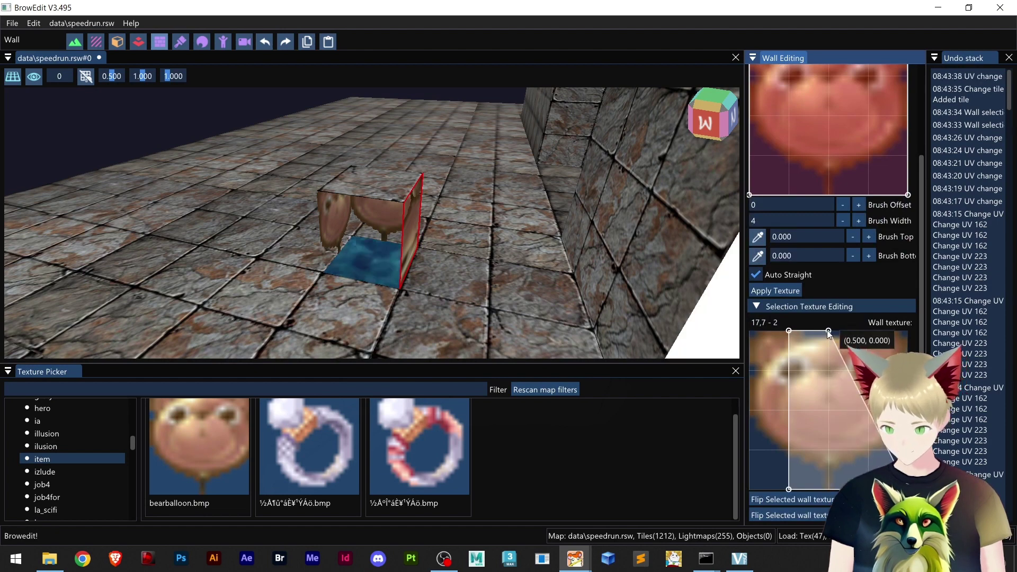
pyautogui.moveTo(830, 332); pyautogui.dragTo(908, 330)
pyautogui.moveTo(789, 330); pyautogui.dragTo(749, 331)
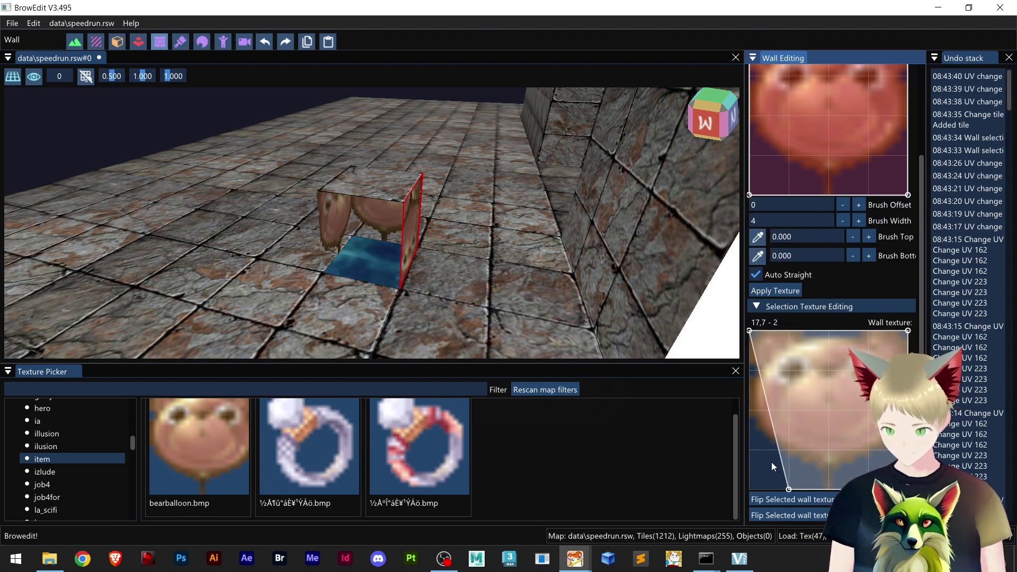
pyautogui.moveTo(788, 490); pyautogui.dragTo(744, 490)
# Step: Try flipping wall 17,7 - 2's texture horizontally, flip it back, and flip it vertically
pyautogui.click(768, 504)
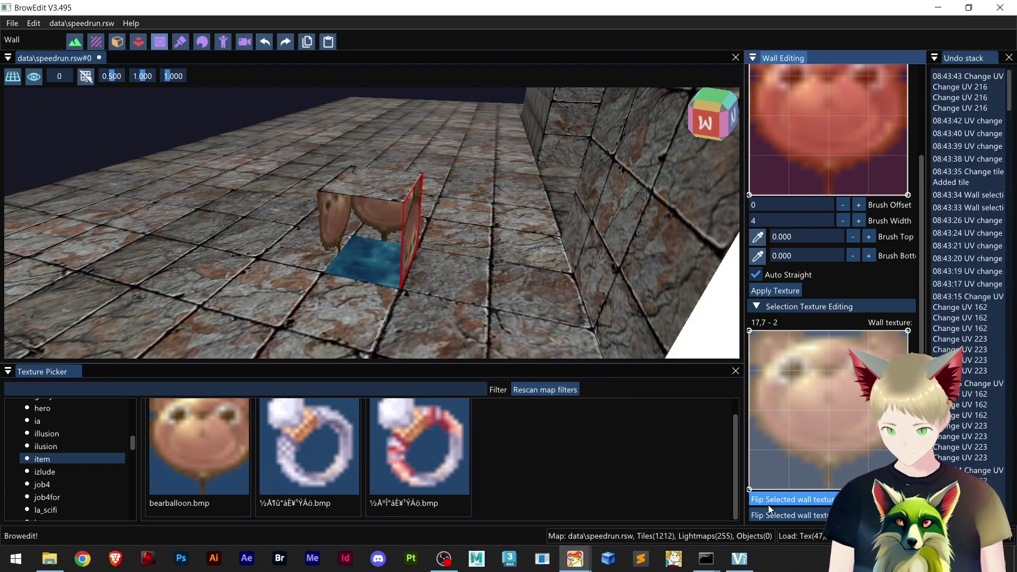
pyautogui.click(768, 504)
pyautogui.click(778, 516)
# Step: Select the small block's open side at 17,7 - 1 and apply the bearballoon texture to it
pyautogui.keyDown('shift'); pyautogui.moveTo(466, 286); pyautogui.dragTo(531, 281, button='middle'); pyautogui.keyUp('shift')
pyautogui.keyDown('shift'); pyautogui.moveTo(531, 284); pyautogui.dragTo(381, 275, button='right'); pyautogui.keyUp('shift')
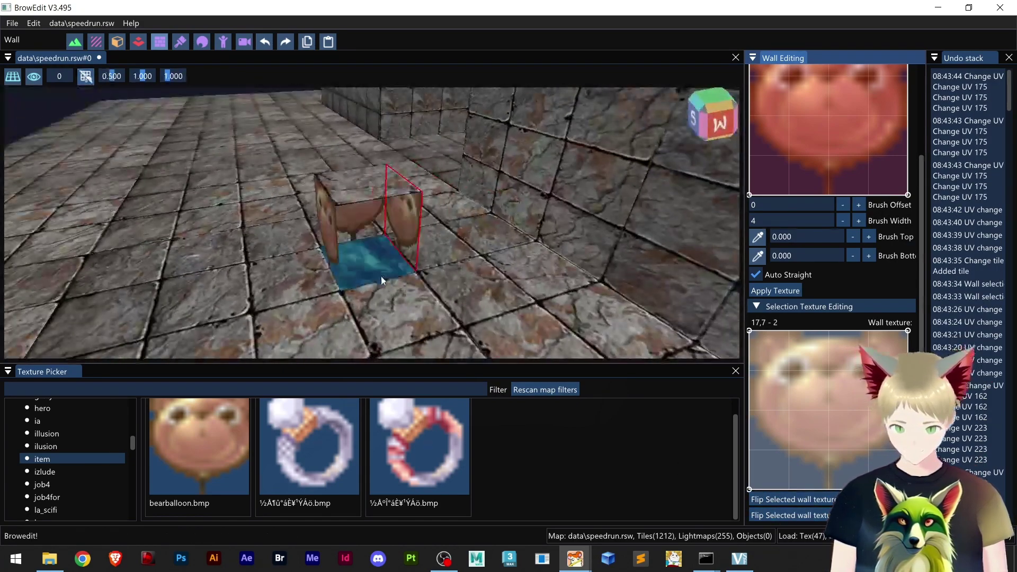
pyautogui.click(382, 283)
pyautogui.click(786, 404)
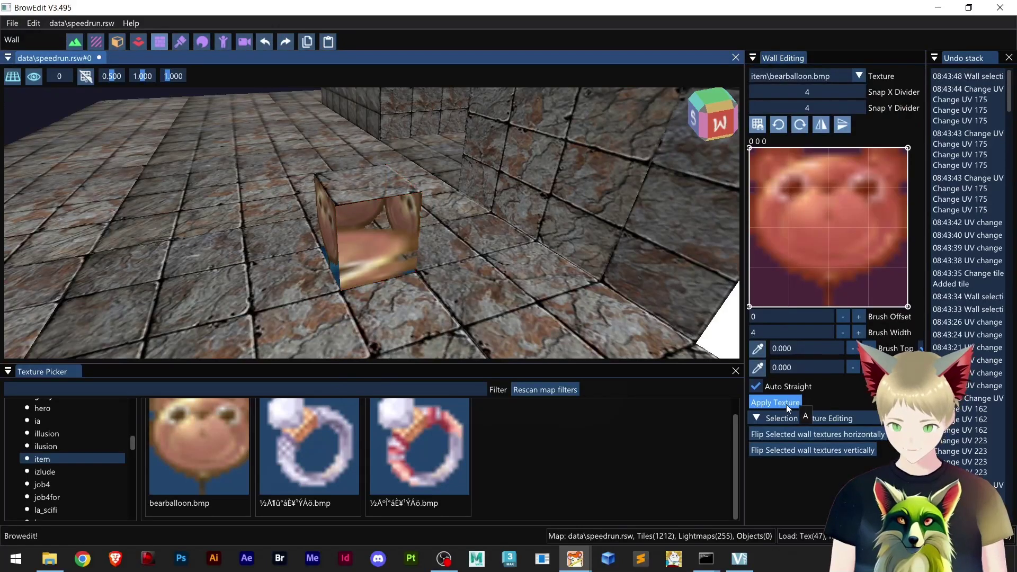
# Step: Spread wall 17,7 - 1's UV corners to the full bearballoon texture and flip its texture vertically
pyautogui.scroll(-3, 857, 421)
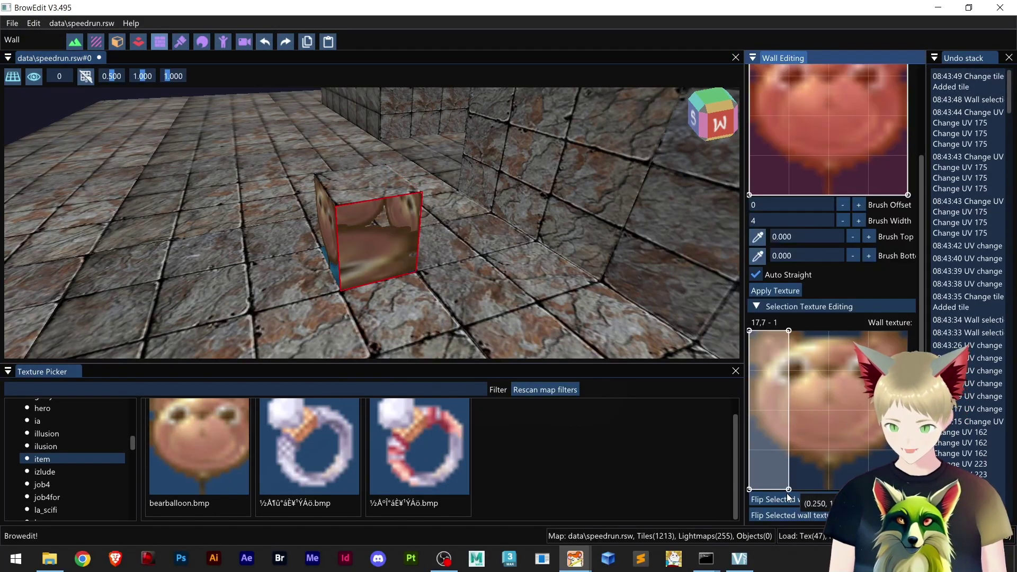
pyautogui.moveTo(787, 496); pyautogui.dragTo(909, 332)
pyautogui.click(800, 515)
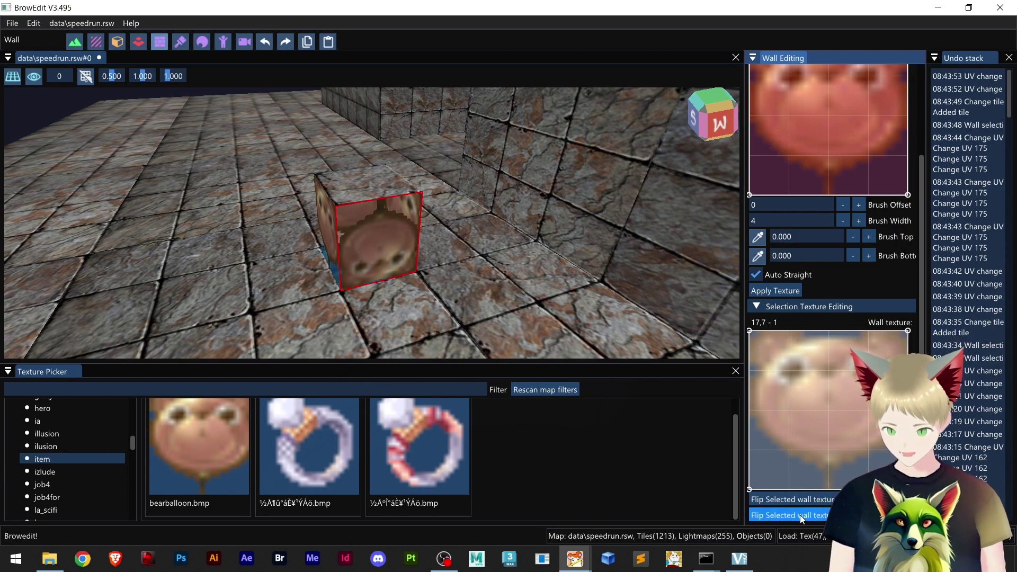
# Step: Inspect the finished bearballoon walls from several sides and look over the blocks and ramp across the whole map
pyautogui.keyDown('shift'); pyautogui.moveTo(456, 289); pyautogui.dragTo(519, 312, button='middle'); pyautogui.keyUp('shift')
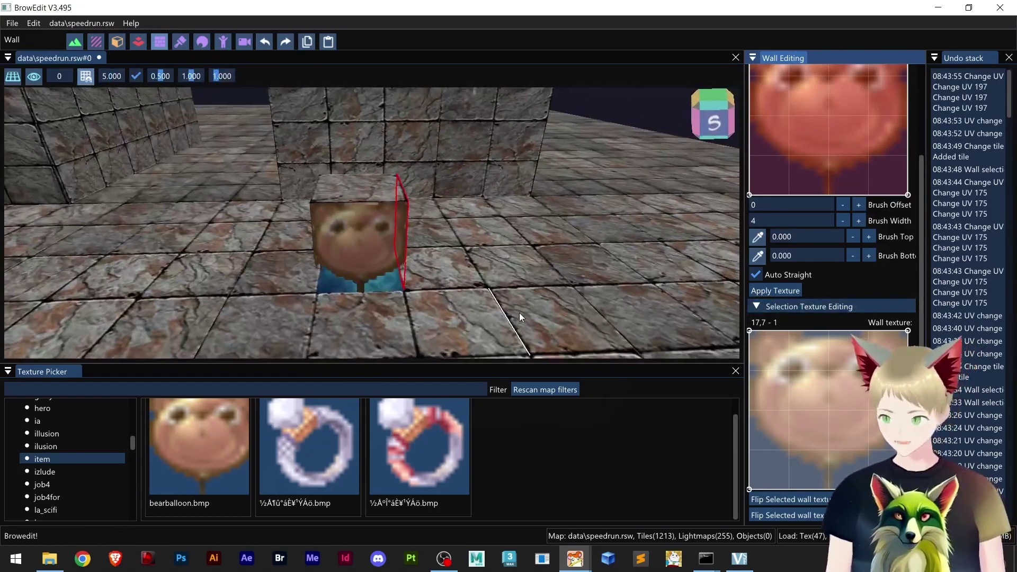
pyautogui.scroll(-8, 519, 313)
pyautogui.keyDown('shift'); pyautogui.moveTo(433, 284); pyautogui.dragTo(519, 257, button='middle'); pyautogui.keyUp('shift')
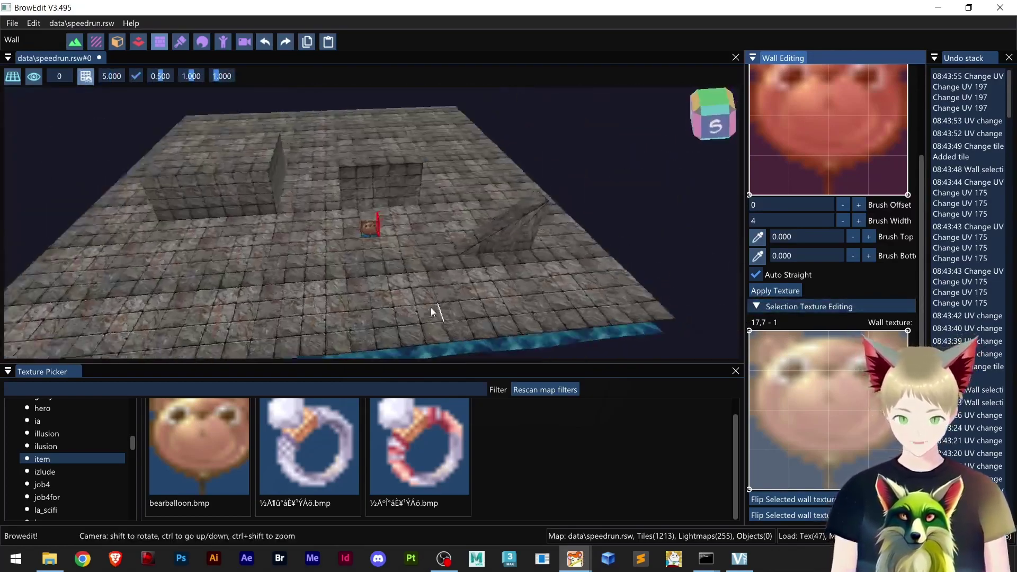
pyautogui.scroll(7, 408, 274)
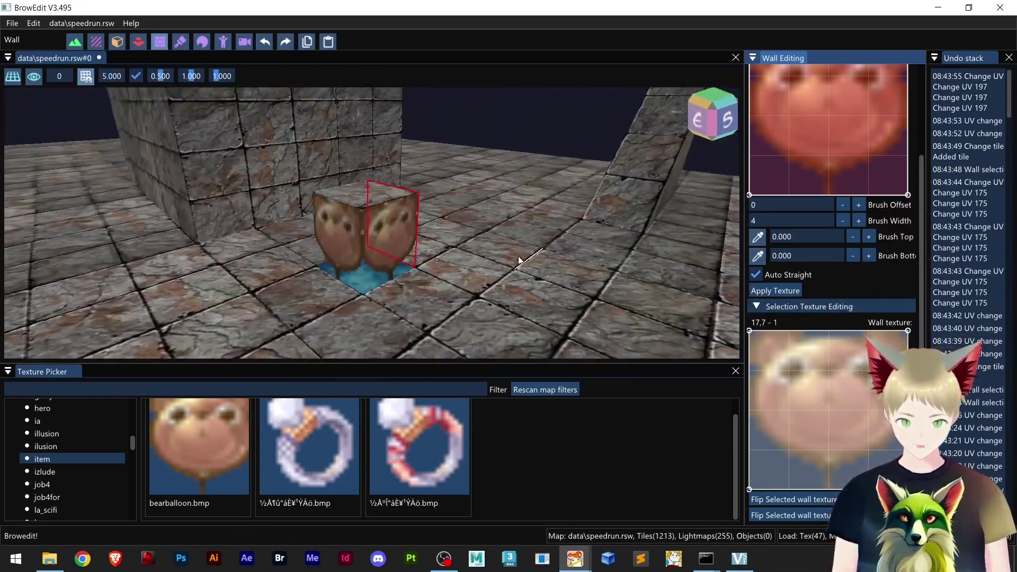
pyautogui.scroll(6, 383, 305)
pyautogui.moveTo(427, 311)
pyautogui.mouseDown(button='middle')
pyautogui.moveTo(441, 283)
pyautogui.moveTo(417, 320)
pyautogui.mouseUp(button='middle')
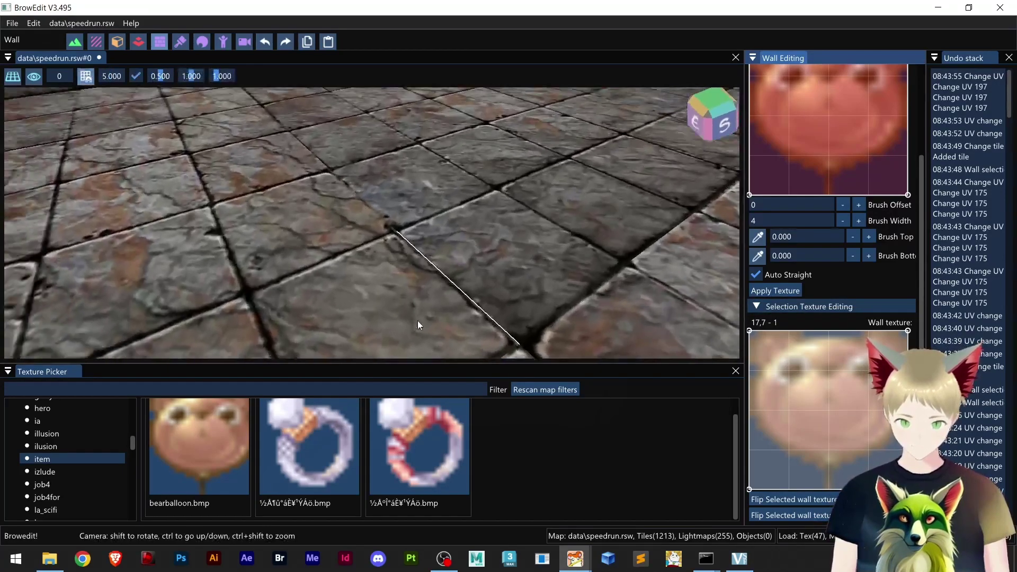
pyautogui.scroll(-10, 450, 295)
pyautogui.keyDown('shift'); pyautogui.moveTo(466, 285); pyautogui.dragTo(360, 298, button='middle'); pyautogui.keyUp('shift')
pyautogui.moveTo(492, 275); pyautogui.dragTo(509, 287, button='middle')
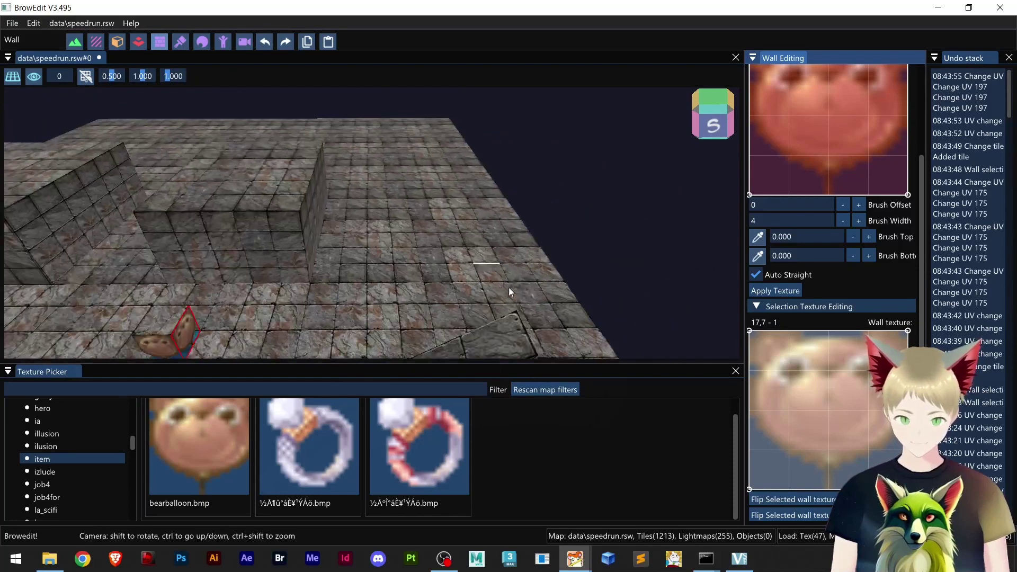
pyautogui.keyDown('shift'); pyautogui.moveTo(509, 287); pyautogui.dragTo(523, 260, button='right'); pyautogui.keyUp('shift')
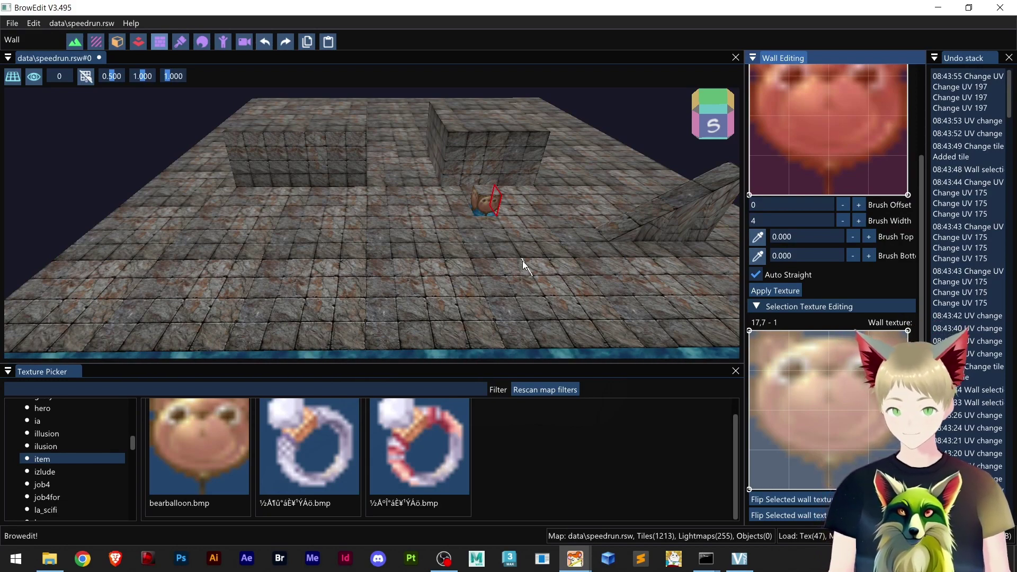
# Step: Switch to color editing, pick the red #D24848FF, and paint it over the floor tiles in front of the blocks with brush size 1
pyautogui.click(186, 46)
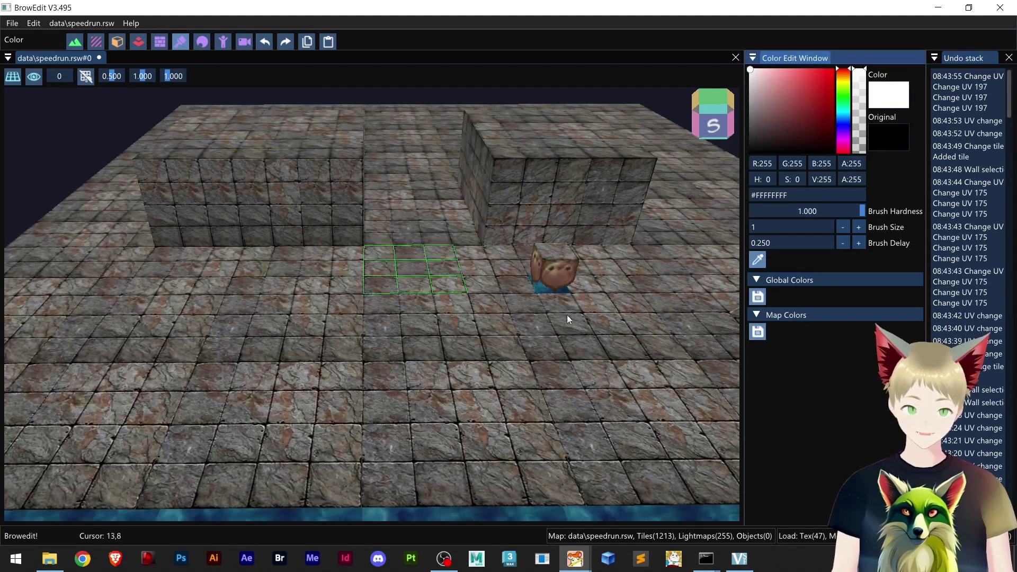
pyautogui.moveTo(402, 355); pyautogui.dragTo(398, 342)
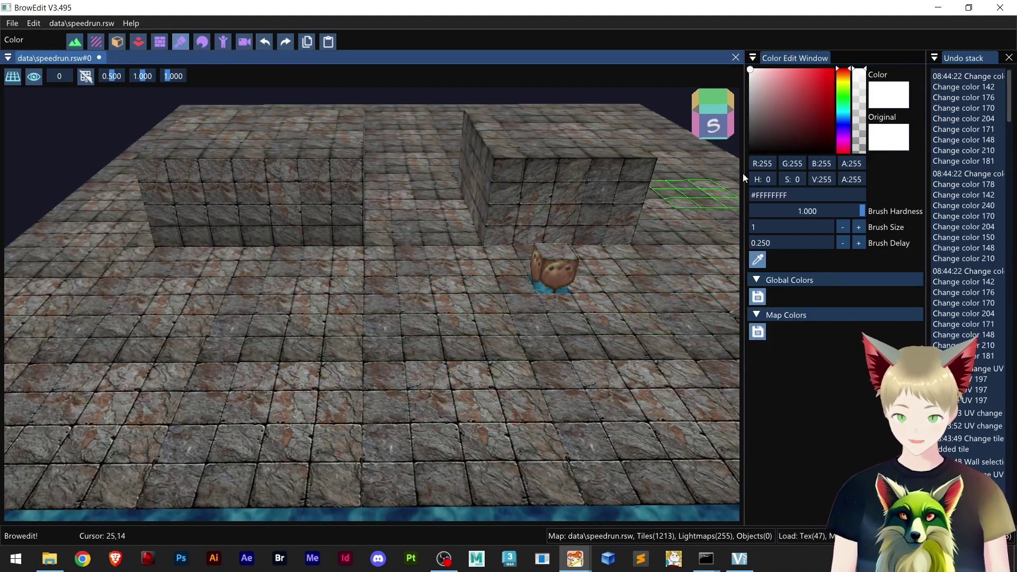
pyautogui.click(805, 83)
pyautogui.moveTo(413, 300)
pyautogui.mouseDown()
pyautogui.moveTo(322, 382)
pyautogui.moveTo(228, 392)
pyautogui.mouseUp()
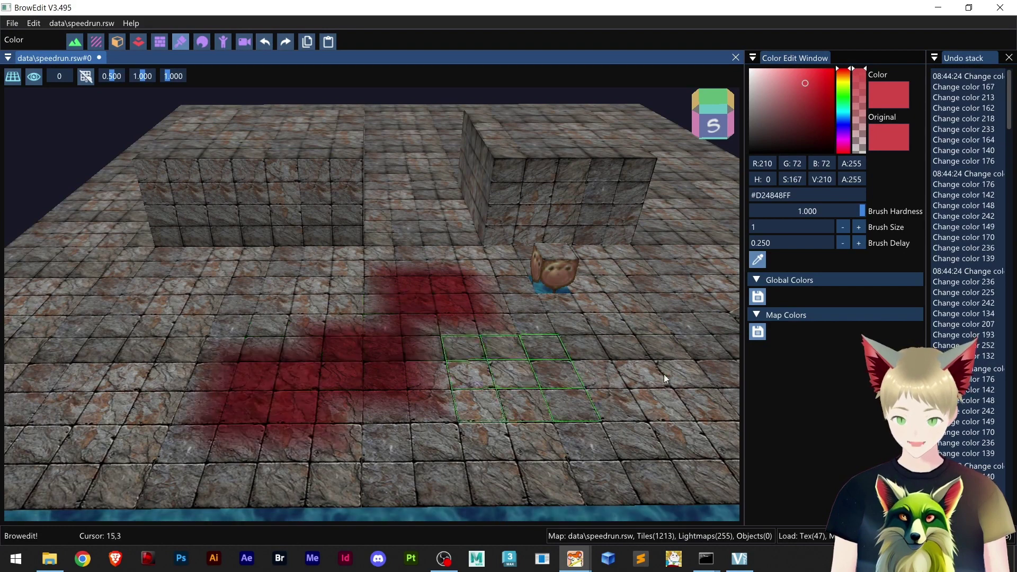